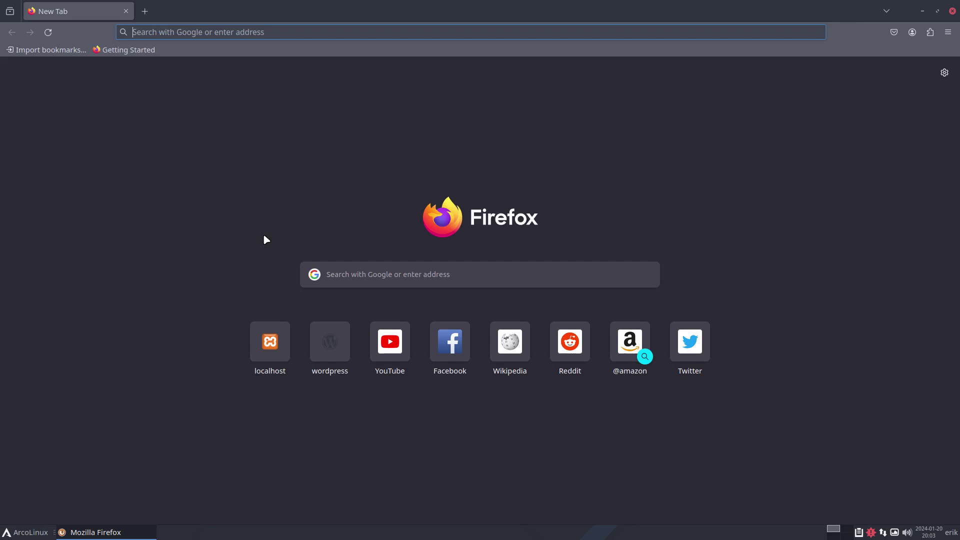
Load localhost/dashboard in Firefox and highlight the XAMPP page heading
{"action": "type", "text": "localhost/"}
{"action": "key", "text": "Return"}
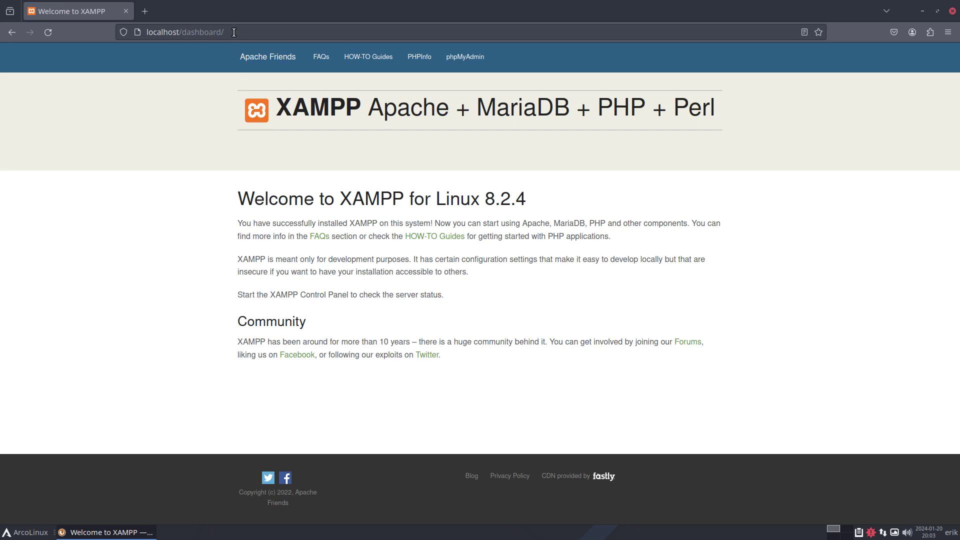
{"action": "left_click_drag", "start_coordinate": [276, 108], "coordinate": [358, 114]}
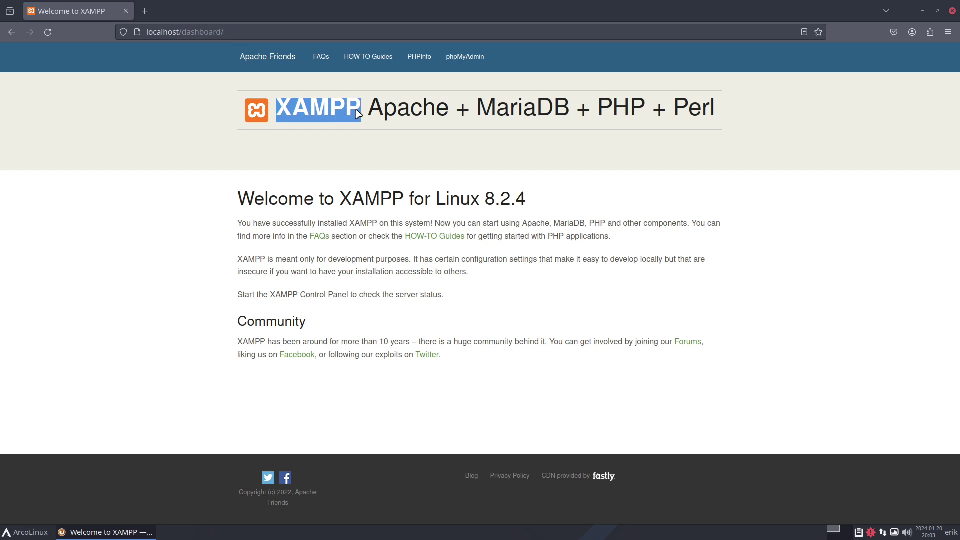
In a new tab, search Google for xampp and open the Apache Friends site
{"action": "left_click", "coordinate": [145, 11]}
{"action": "type", "text": "c"}
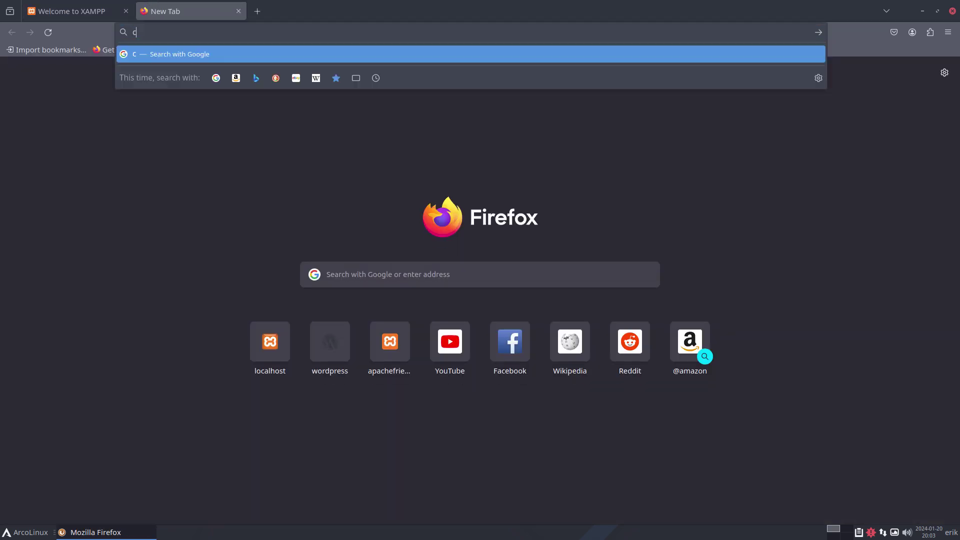
{"action": "key", "text": "BackSpace"}
{"action": "type", "text": "xa"}
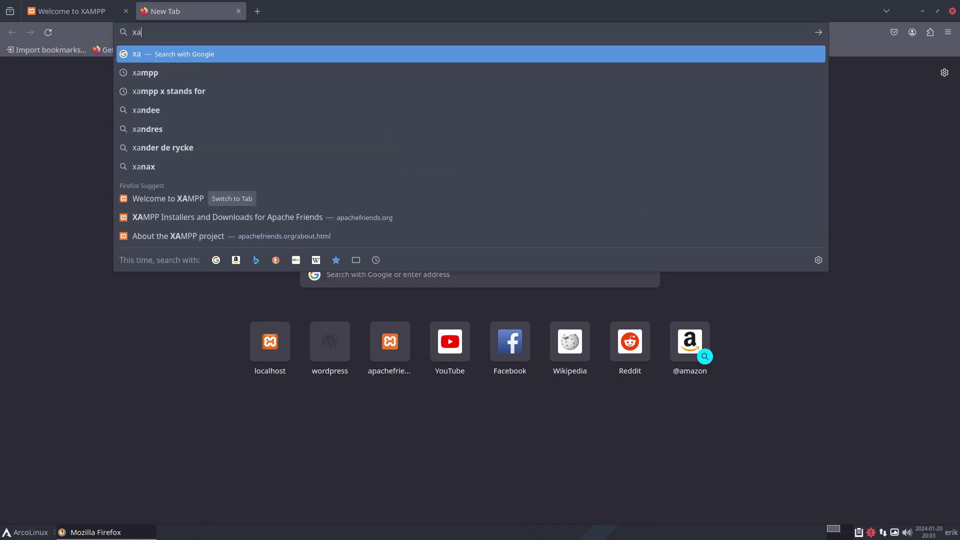
{"action": "type", "text": "mmp"}
{"action": "key", "text": "BackSpace"}
{"action": "key", "text": "BackSpace"}
{"action": "type", "text": "pp"}
{"action": "key", "text": "Return"}
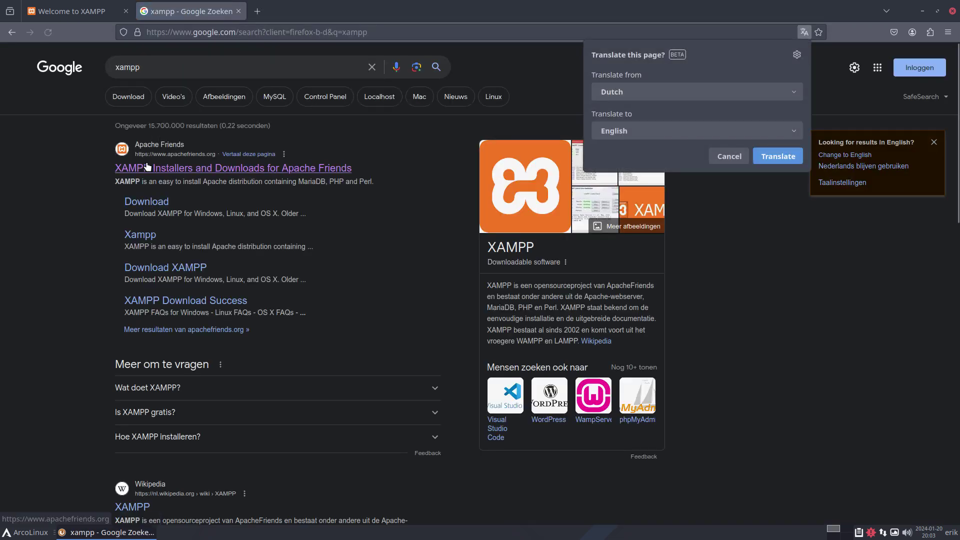
{"action": "left_click", "coordinate": [315, 171]}
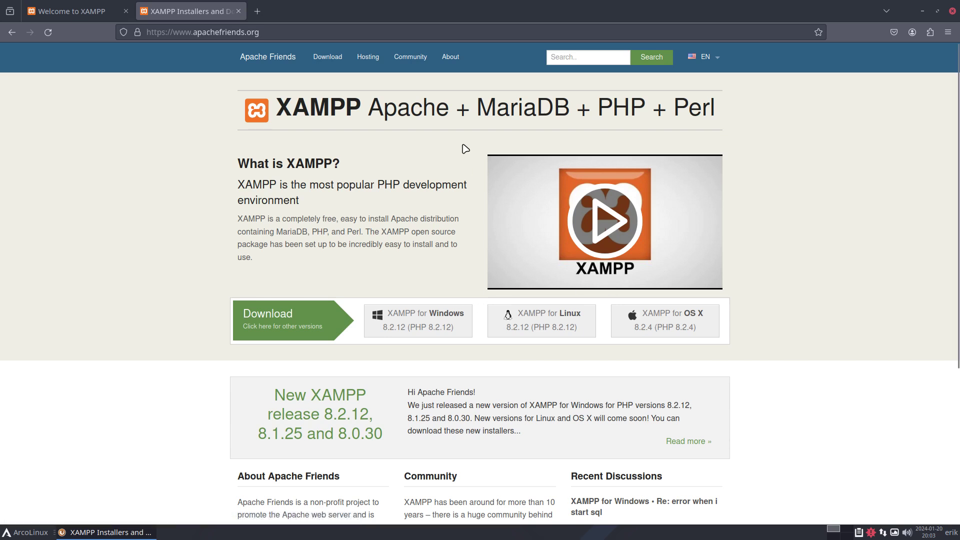
Look over the XAMPP downloads page, then return to the localhost dashboard tab
{"action": "double_click", "coordinate": [498, 107]}
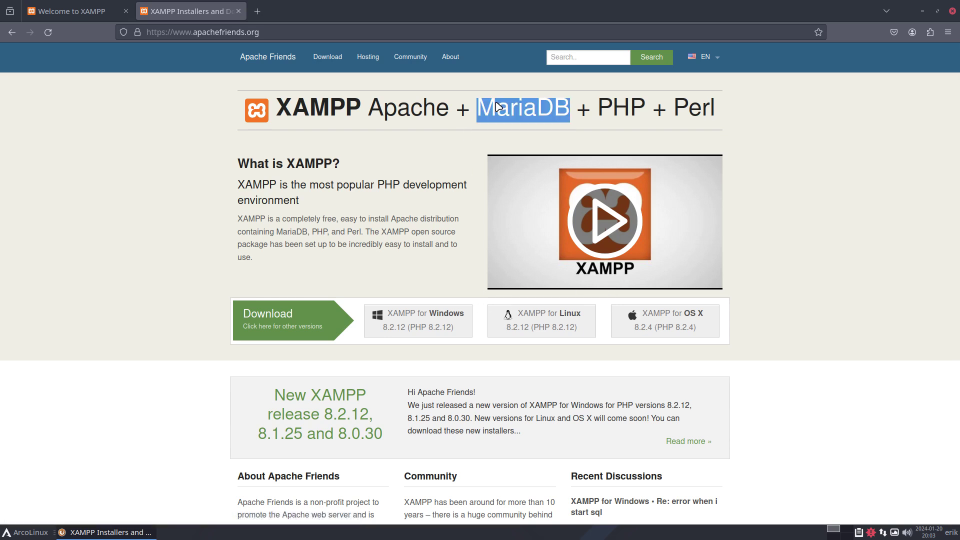
{"action": "left_click", "coordinate": [546, 109]}
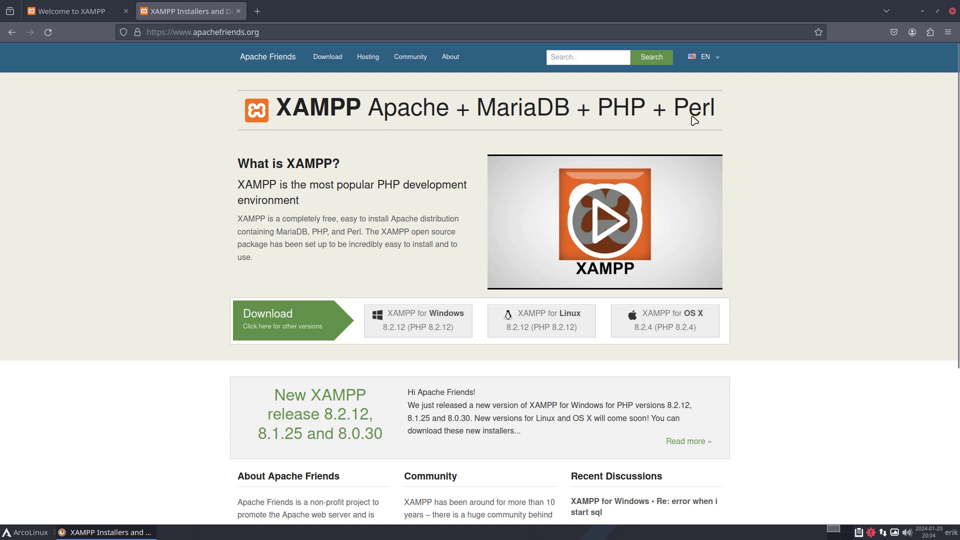
{"action": "scroll", "coordinate": [694, 118], "scroll_direction": "down", "scroll_amount": 4}
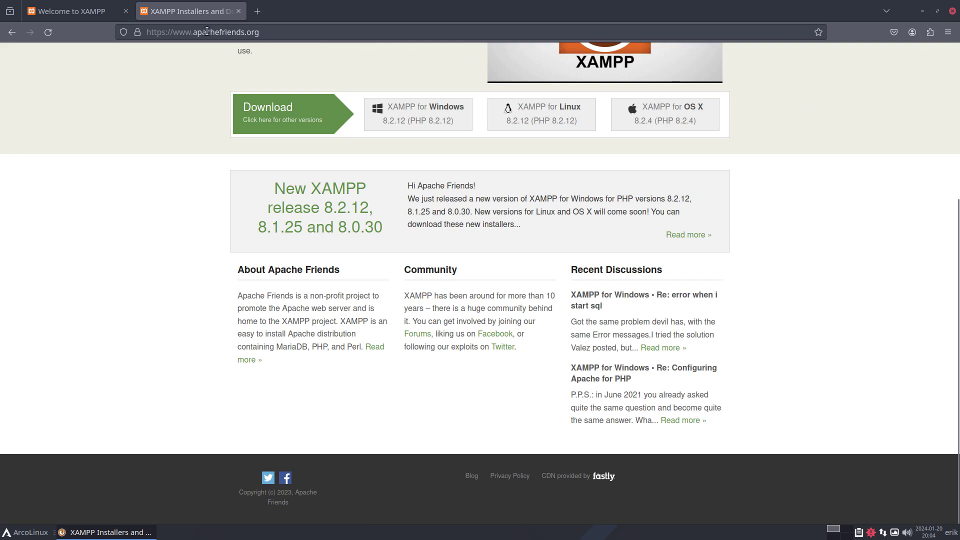
{"action": "left_click", "coordinate": [102, 15]}
Replace dashboard/ with wordpress in the address to load localhost/wordpress/
{"action": "left_click", "coordinate": [207, 33]}
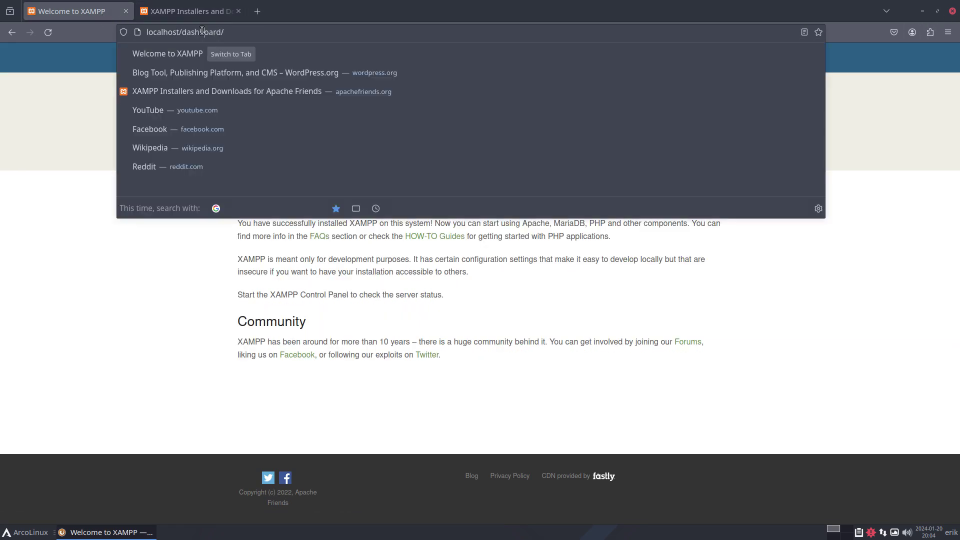
{"action": "left_click", "coordinate": [208, 32]}
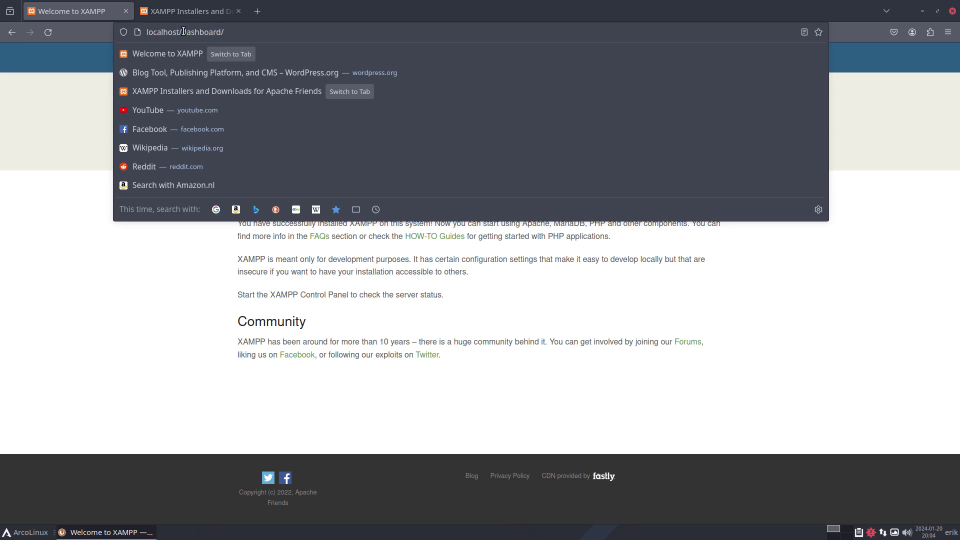
{"action": "left_click_drag", "start_coordinate": [181, 32], "coordinate": [276, 33]}
{"action": "key", "text": "BackSpace"}
{"action": "type", "text": "wordpress"}
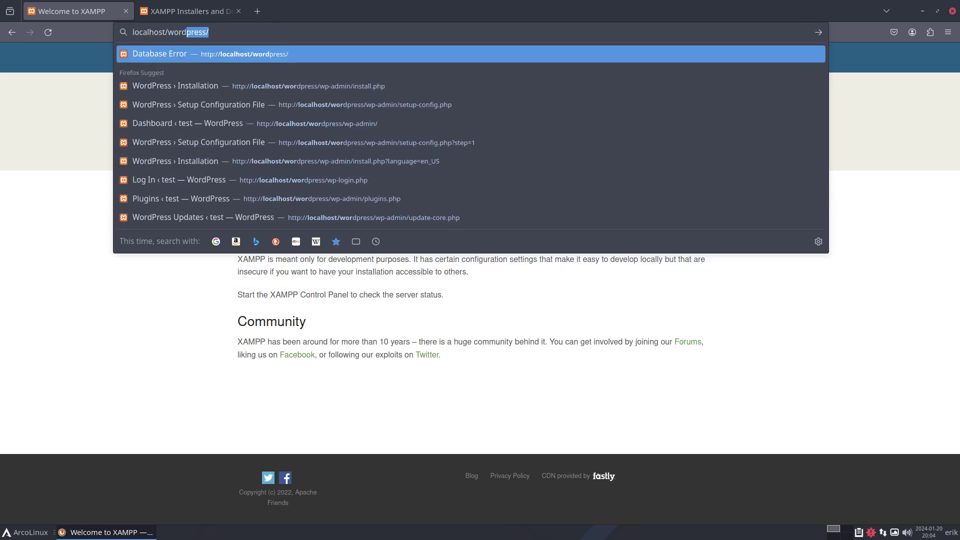
{"action": "key", "text": "Return"}
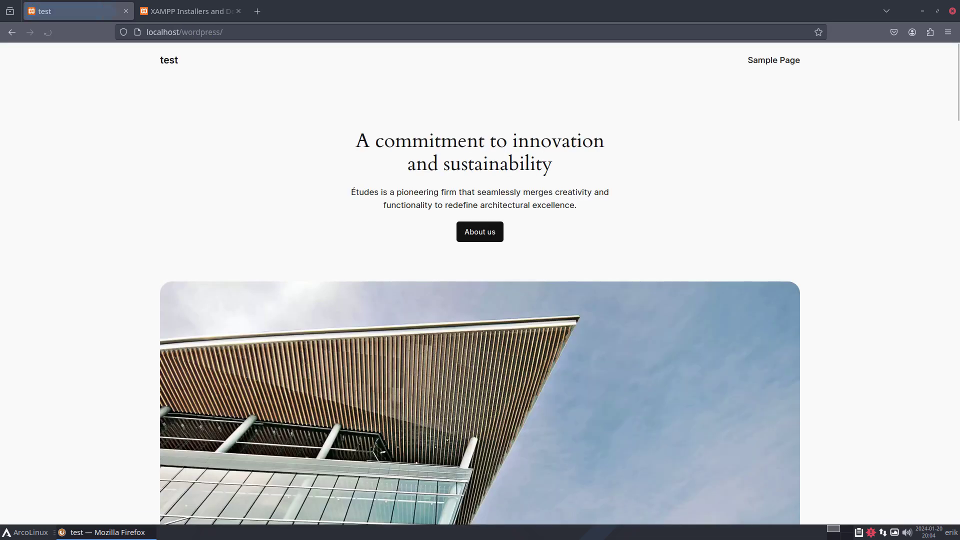
Scroll through the 'test' site's homepage
{"action": "scroll", "coordinate": [541, 103], "scroll_direction": "down", "scroll_amount": 10}
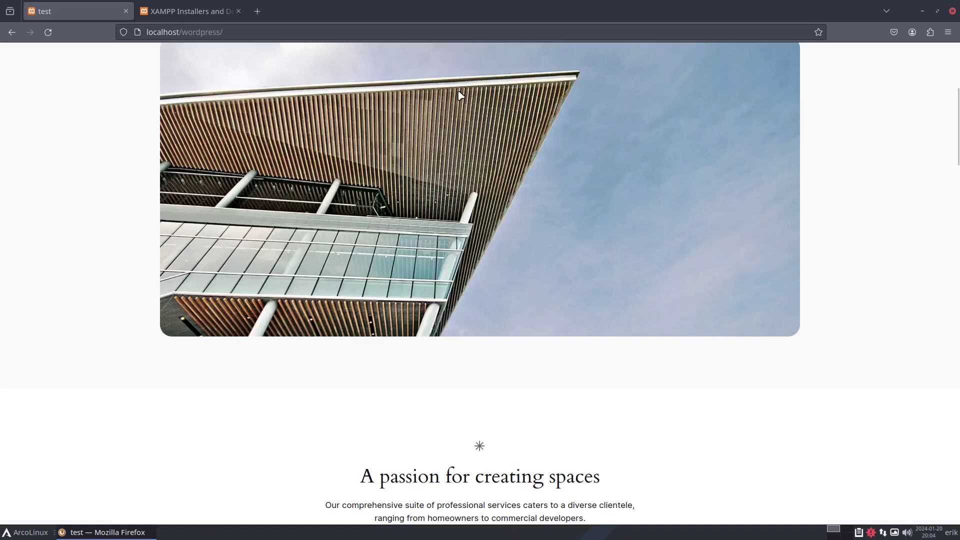
{"action": "scroll", "coordinate": [541, 102], "scroll_direction": "down", "scroll_amount": 10}
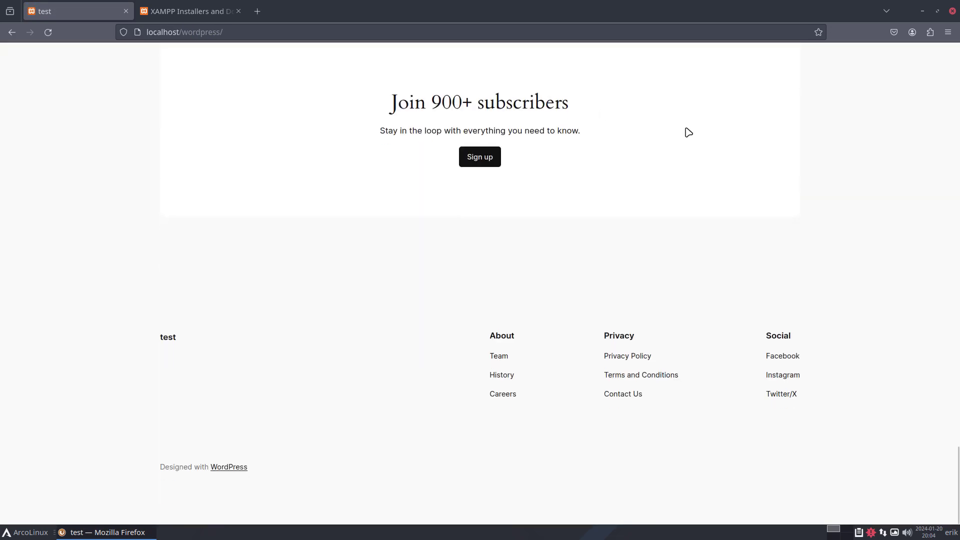
{"action": "scroll", "coordinate": [687, 132], "scroll_direction": "up", "scroll_amount": 15}
{"action": "scroll", "coordinate": [687, 132], "scroll_direction": "up", "scroll_amount": 15}
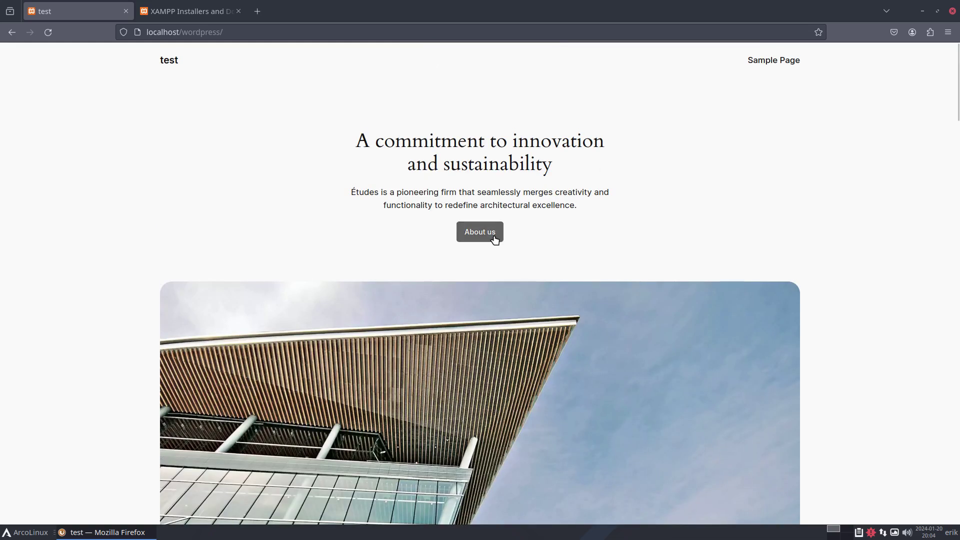
{"action": "scroll", "coordinate": [608, 220], "scroll_direction": "down", "scroll_amount": 10}
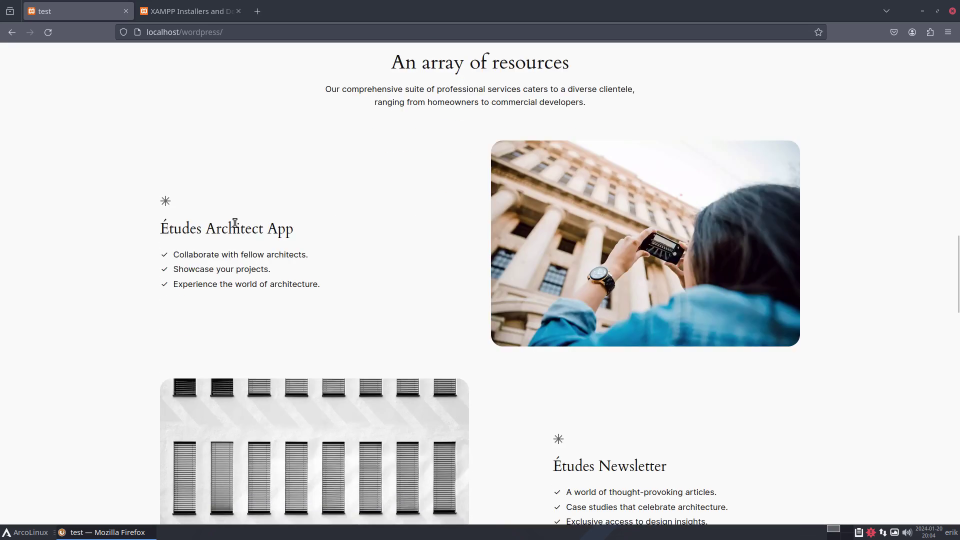
{"action": "scroll", "coordinate": [410, 225], "scroll_direction": "up", "scroll_amount": 10}
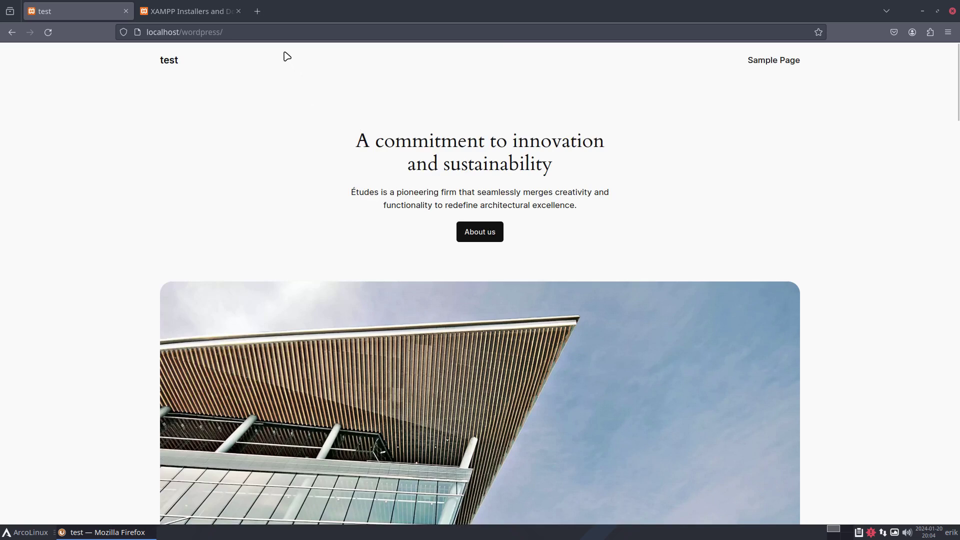
{"action": "left_click", "coordinate": [264, 33]}
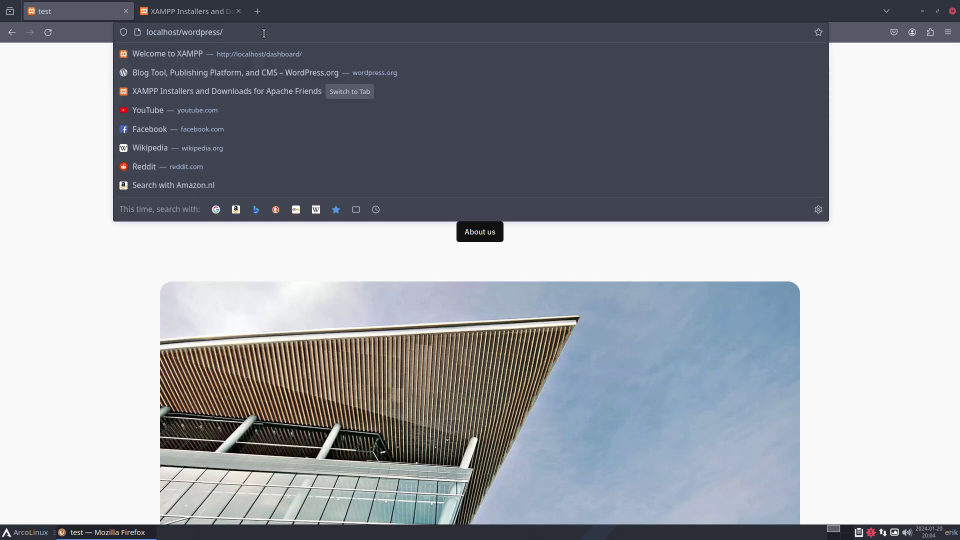
Log in to the WordPress admin at localhost/wordpress/wp-admin
{"action": "type", "text": "wp-admin/"}
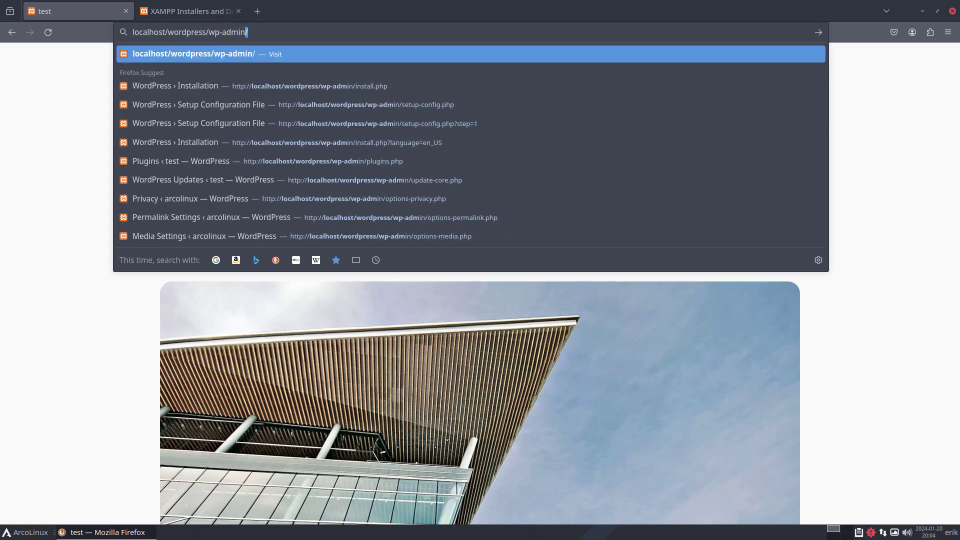
{"action": "key", "text": "Return"}
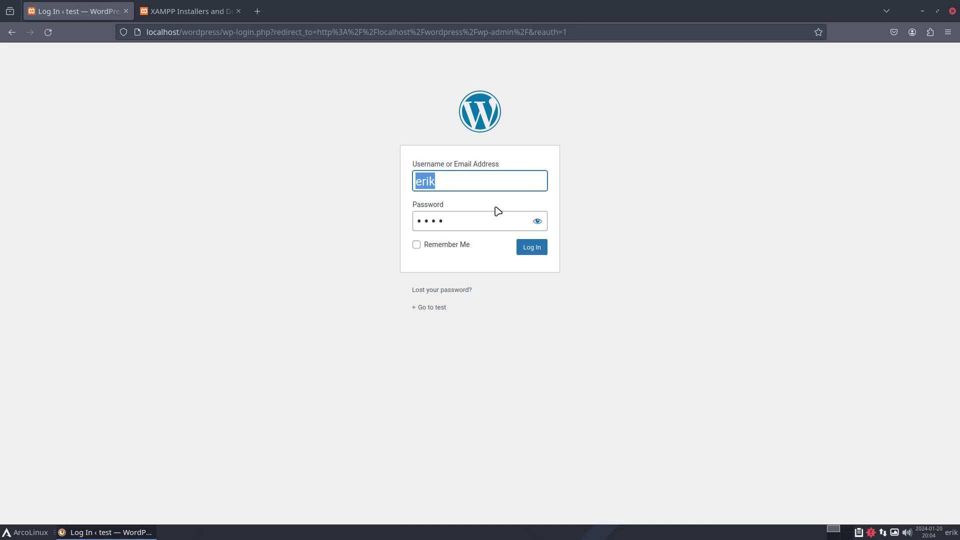
{"action": "left_click", "coordinate": [532, 248]}
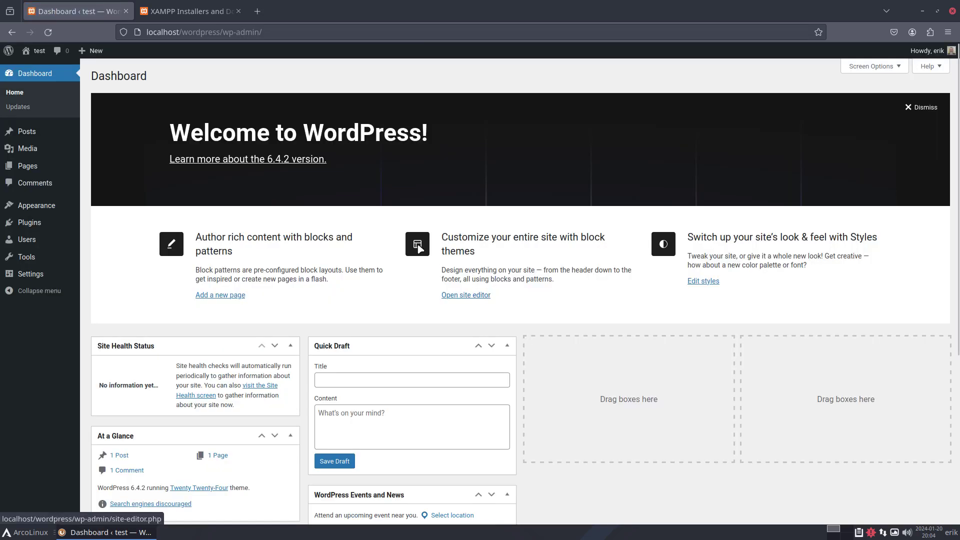
Dismiss the Welcome to WordPress panel and go to the Themes page
{"action": "left_click", "coordinate": [921, 109]}
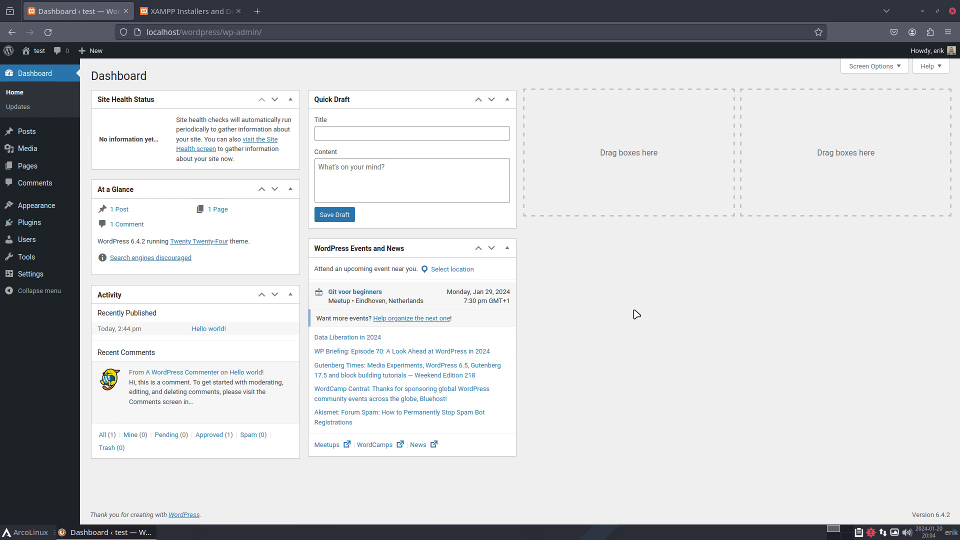
{"action": "mouse_move", "coordinate": [37, 56]}
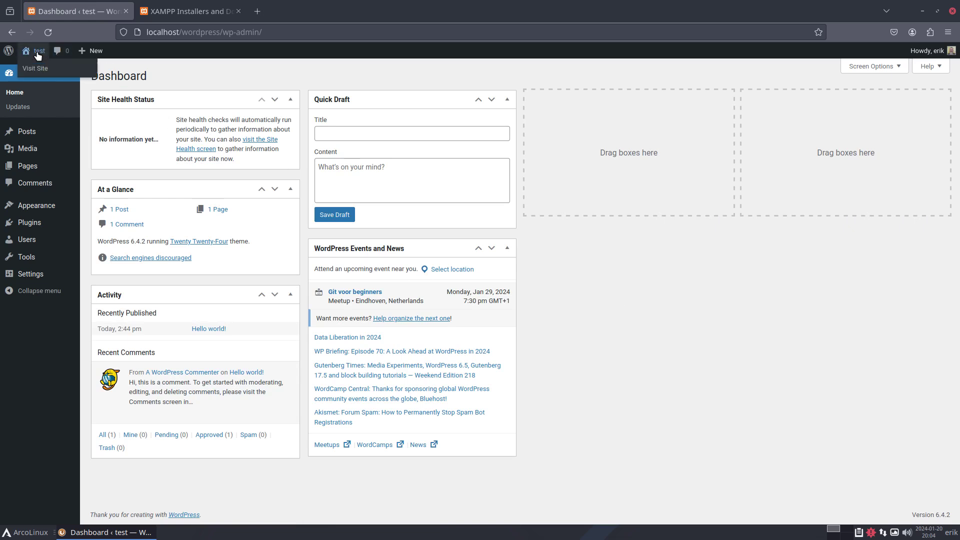
{"action": "left_click", "coordinate": [15, 92]}
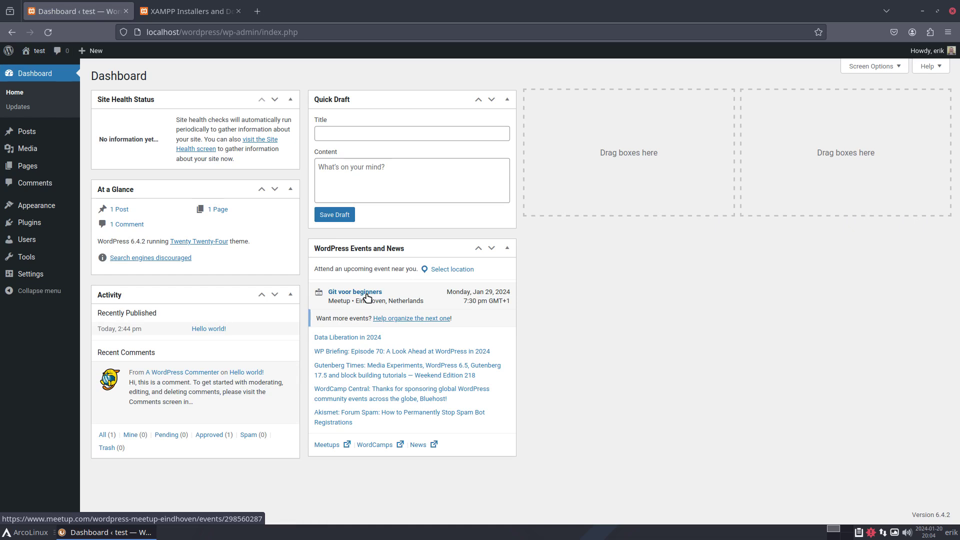
{"action": "left_click", "coordinate": [32, 206]}
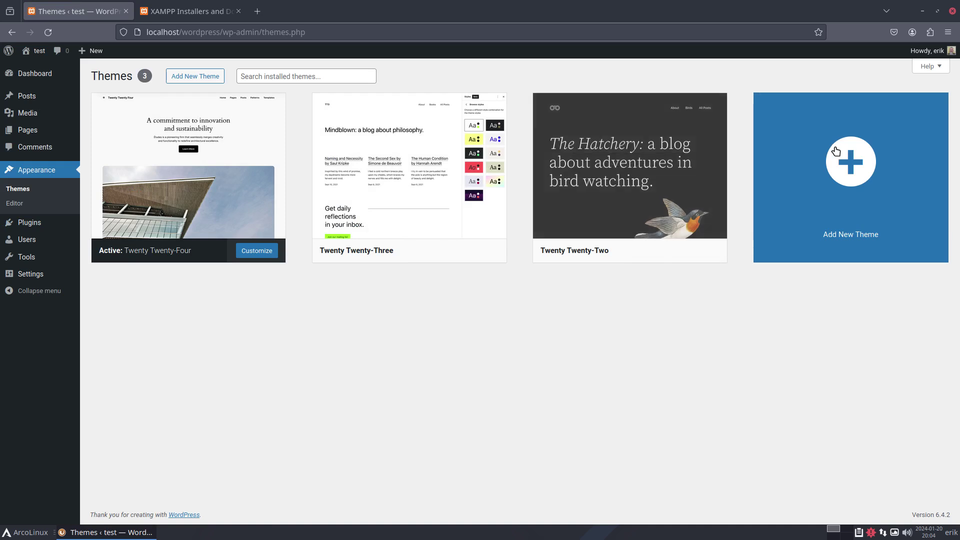
Find Oriole among the latest themes, install it with the connection details, and activate it
{"action": "left_click", "coordinate": [825, 207]}
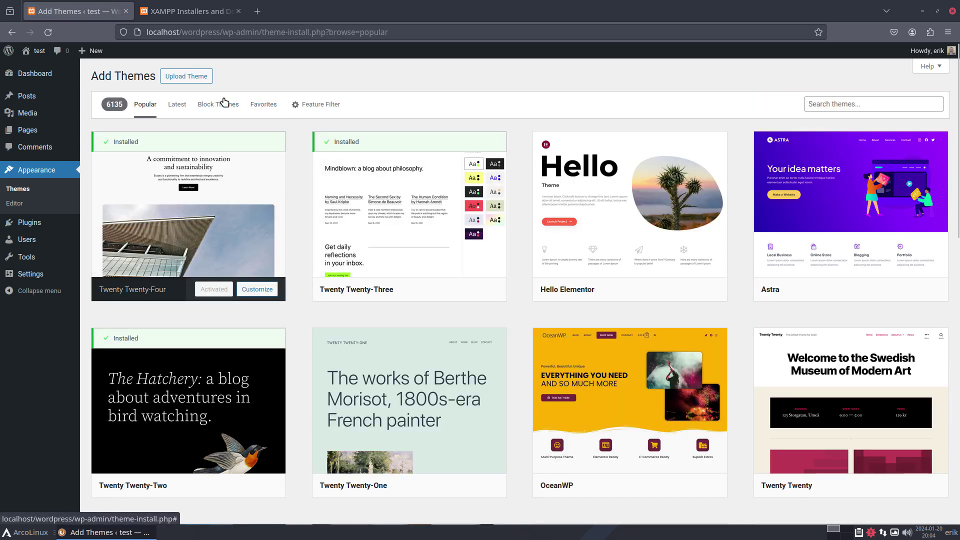
{"action": "left_click", "coordinate": [179, 105]}
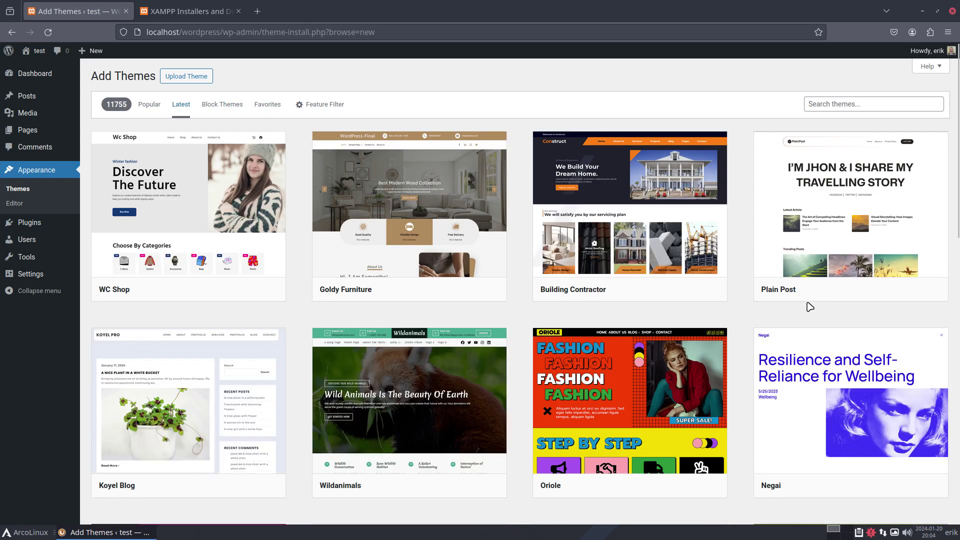
{"action": "left_click", "coordinate": [681, 407]}
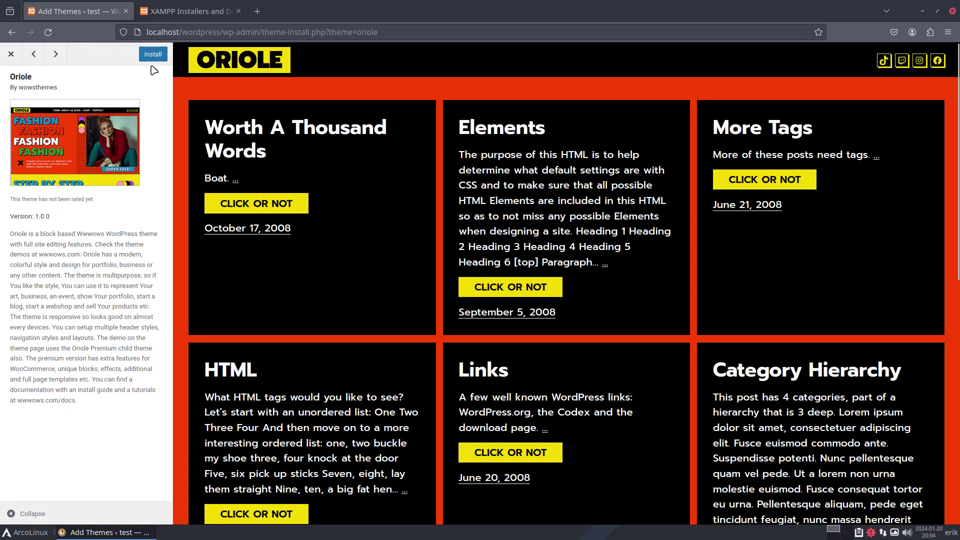
{"action": "left_click", "coordinate": [153, 54]}
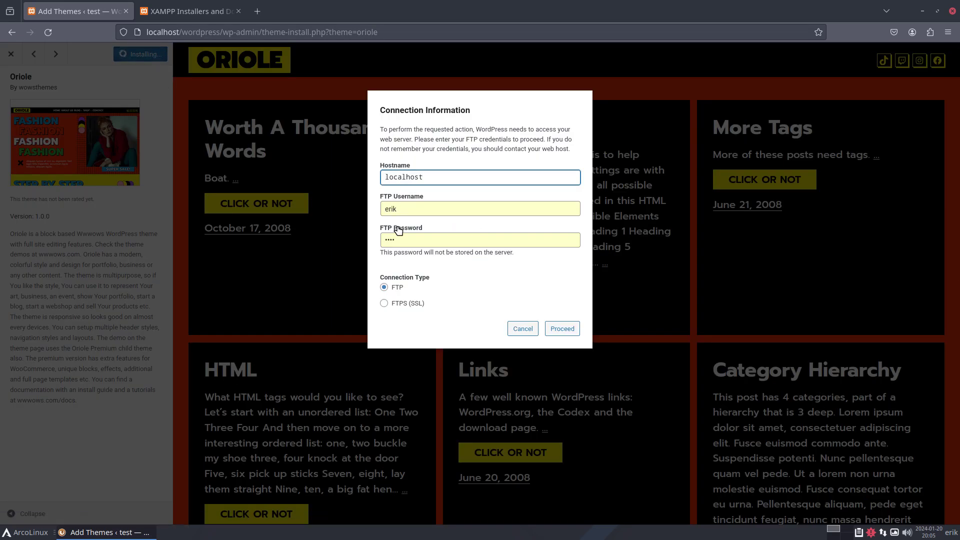
{"action": "left_click", "coordinate": [562, 328]}
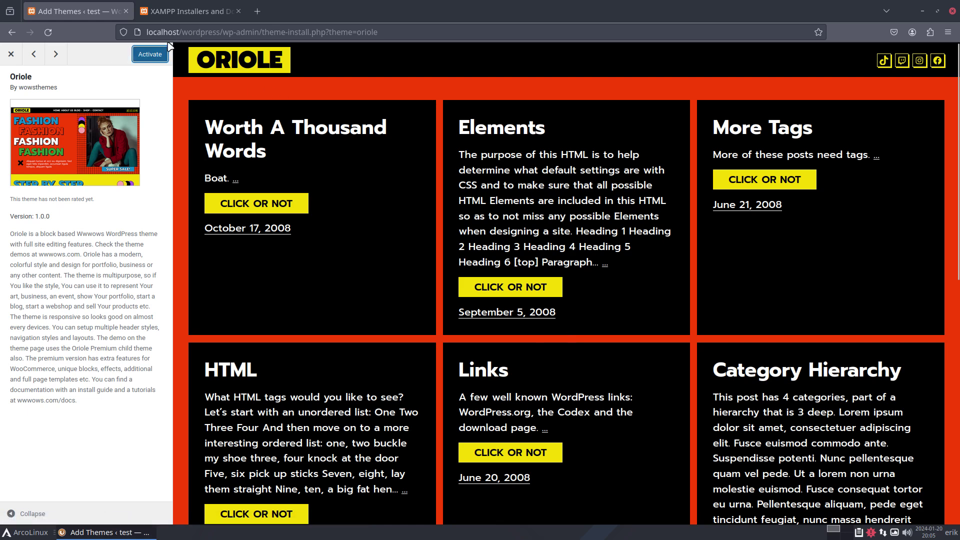
{"action": "left_click", "coordinate": [159, 54]}
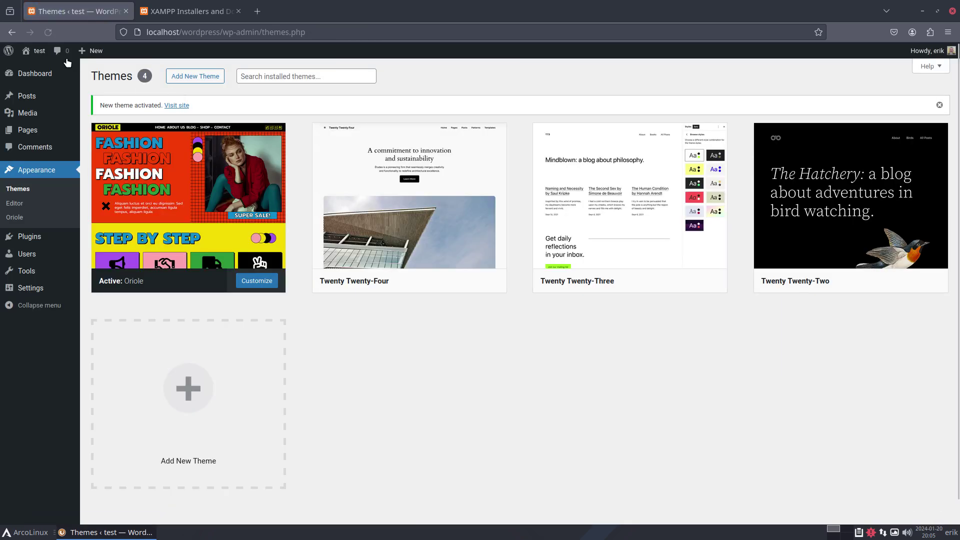
Open the live Oriole-styled site in a new tab, view it, then return to Themes
{"action": "right_click", "coordinate": [40, 68]}
{"action": "left_click", "coordinate": [91, 78]}
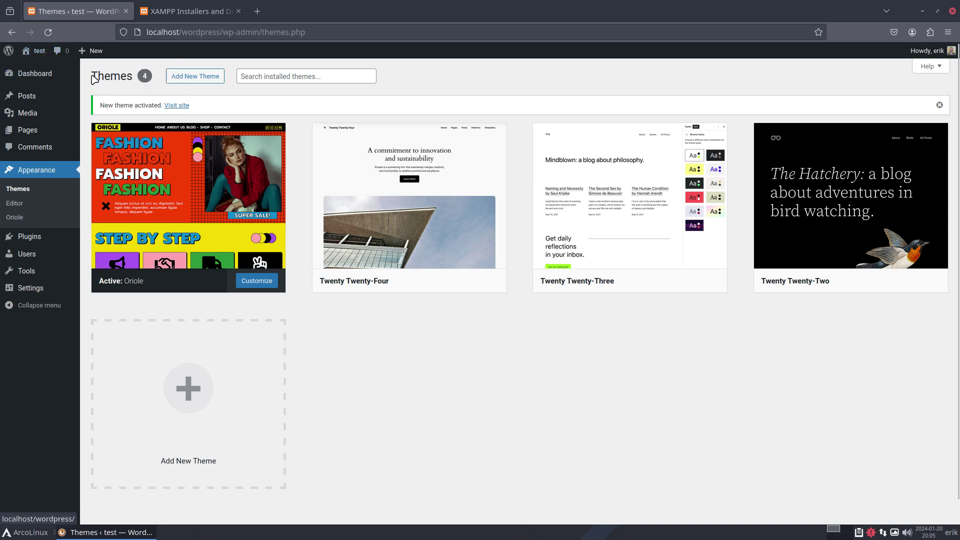
{"action": "left_click", "coordinate": [193, 12]}
{"action": "scroll", "coordinate": [463, 256], "scroll_direction": "down", "scroll_amount": 1}
{"action": "scroll", "coordinate": [463, 256], "scroll_direction": "up", "scroll_amount": 1}
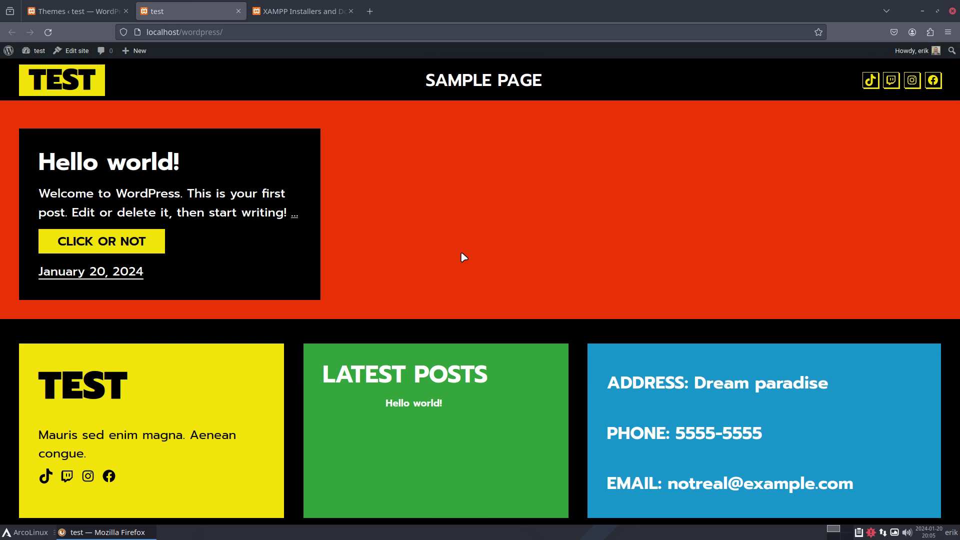
{"action": "left_click", "coordinate": [307, 9]}
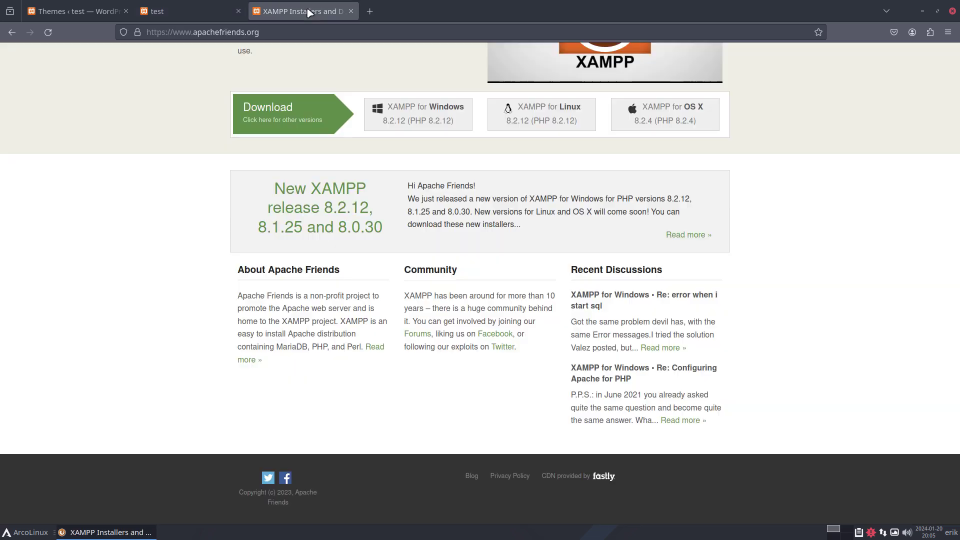
{"action": "left_click", "coordinate": [196, 12]}
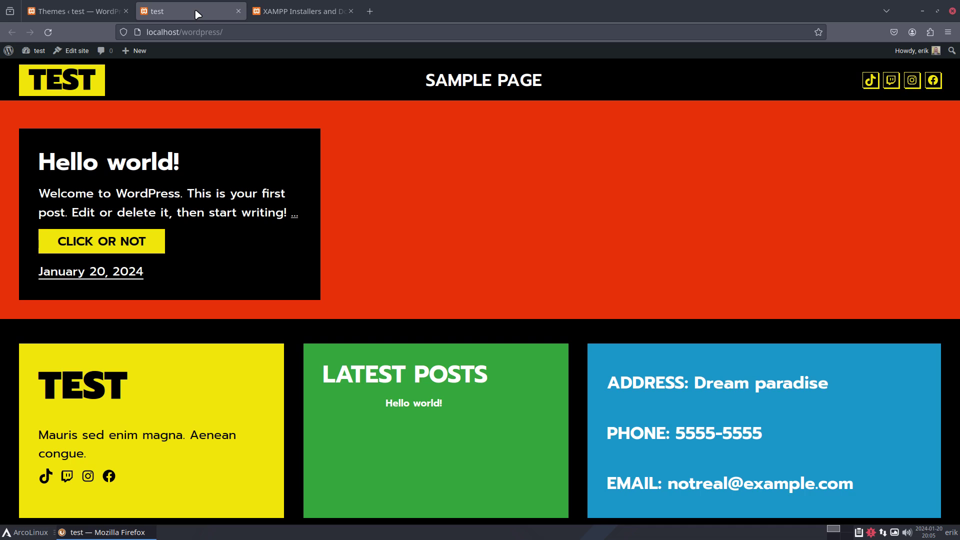
{"action": "left_click", "coordinate": [70, 11]}
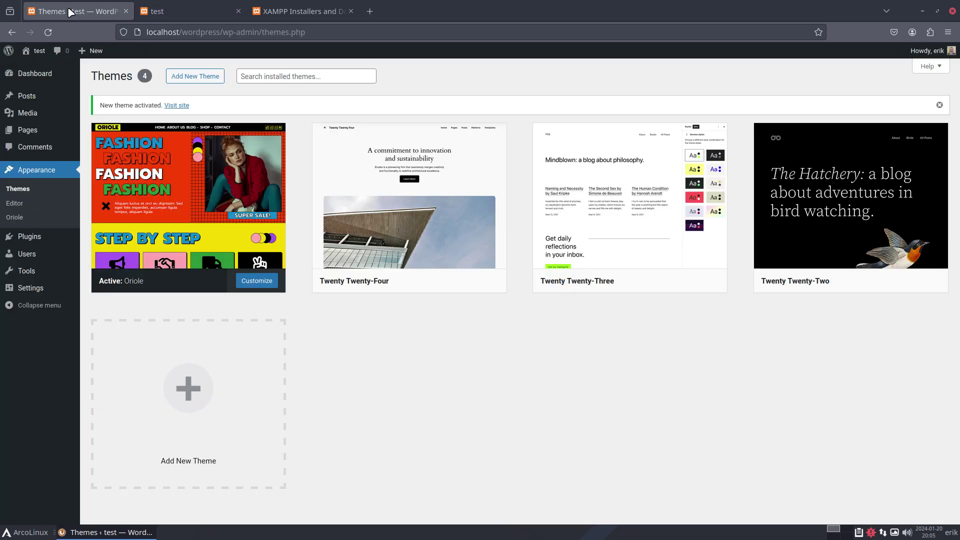
Close Firefox and bring up the desktop log-out choices
{"action": "left_click", "coordinate": [952, 11]}
{"action": "left_click", "coordinate": [34, 536]}
{"action": "left_click", "coordinate": [70, 515]}
Shut down the session, then select and start the D machine in VirtualBox Manager
{"action": "left_click", "coordinate": [521, 241]}
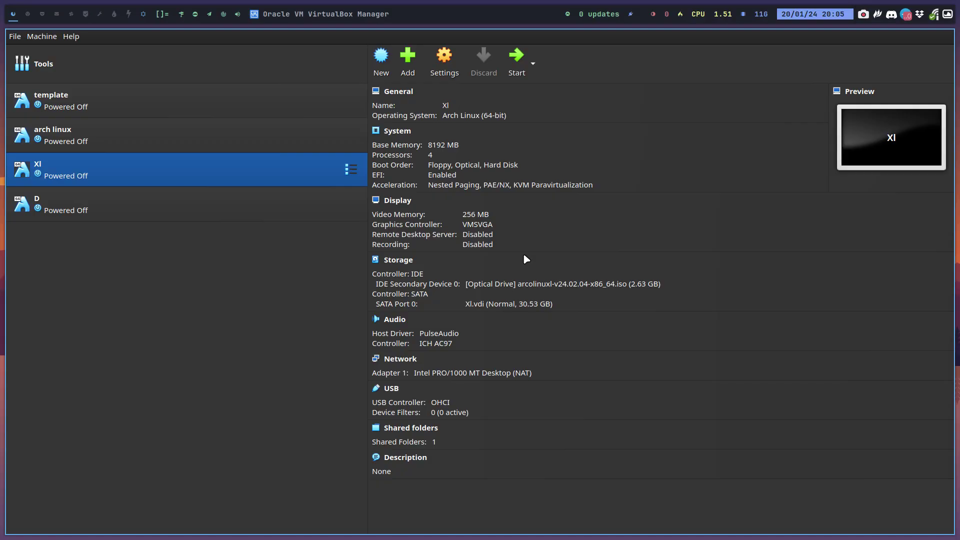
{"action": "left_click", "coordinate": [195, 217]}
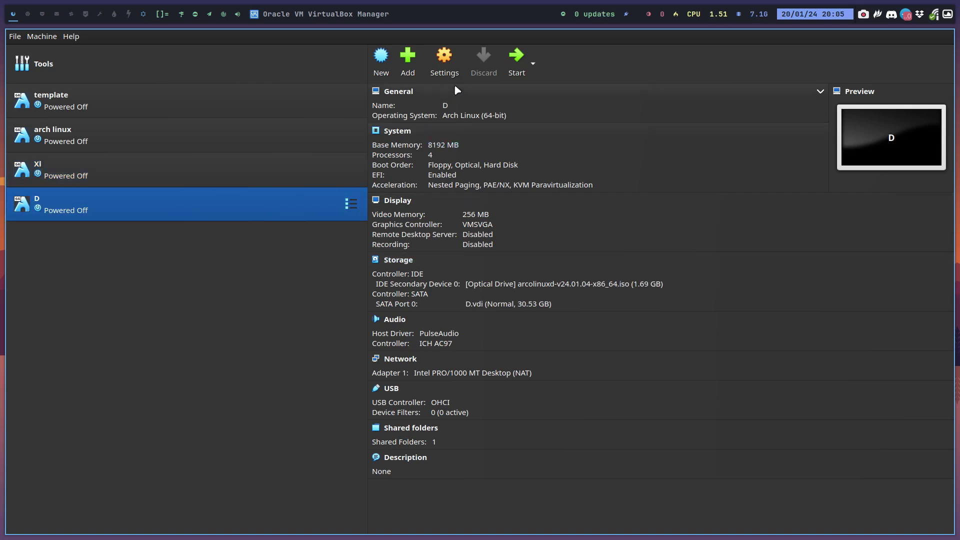
{"action": "left_click", "coordinate": [516, 56]}
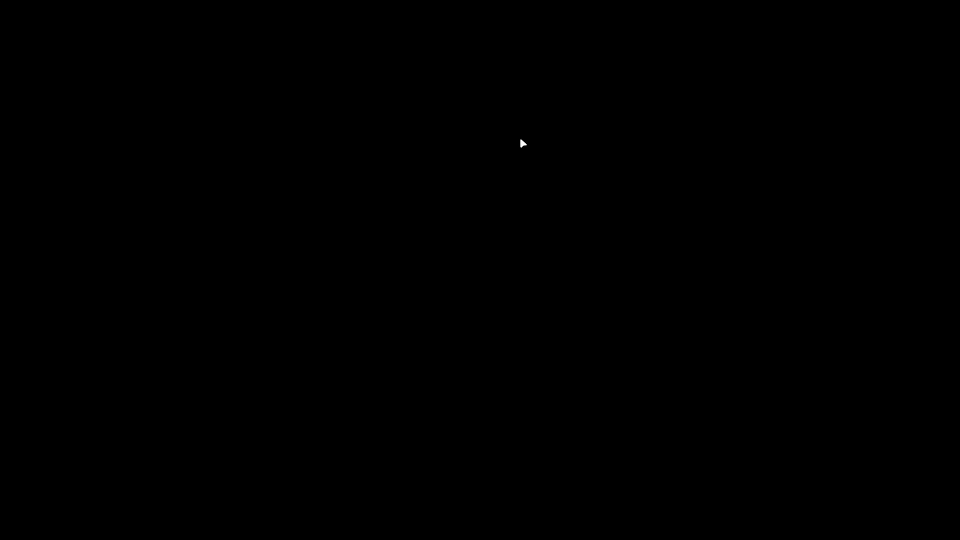
Boot ArcoLinux past the boot menu, refit the display, close the Welcome App, and show log-out options
{"action": "key", "text": "Return"}
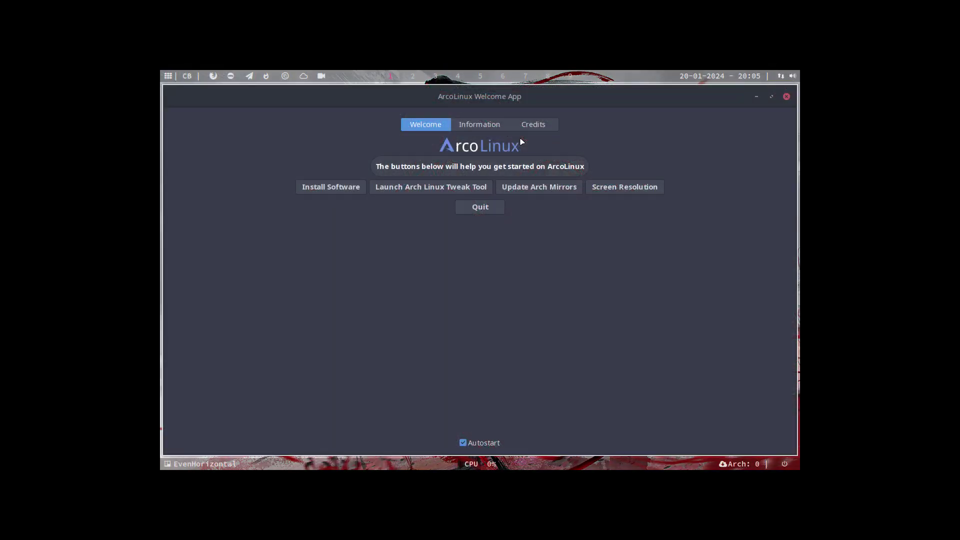
{"action": "key", "text": "ctrl+f"}
{"action": "key", "text": "ctrl+f"}
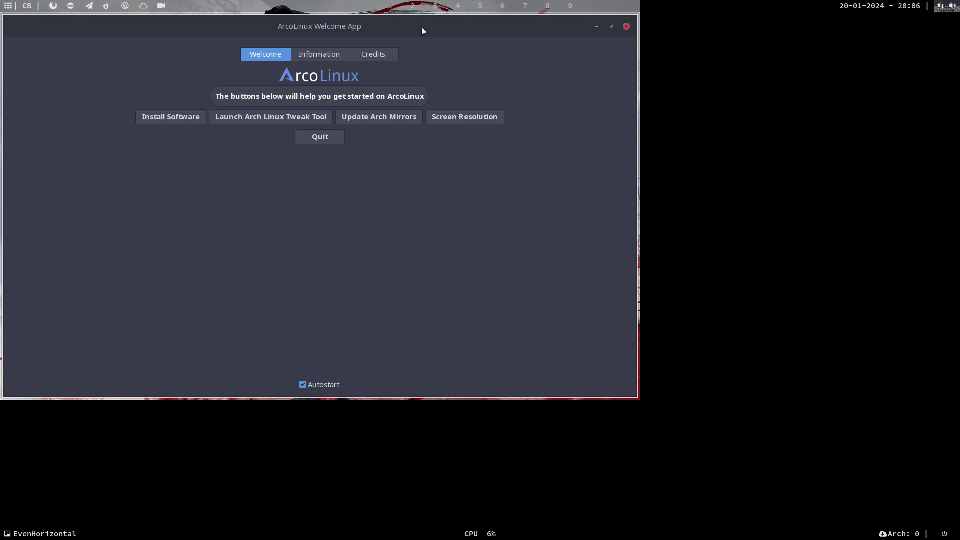
{"action": "left_click", "coordinate": [304, 385]}
{"action": "key", "text": "super+q"}
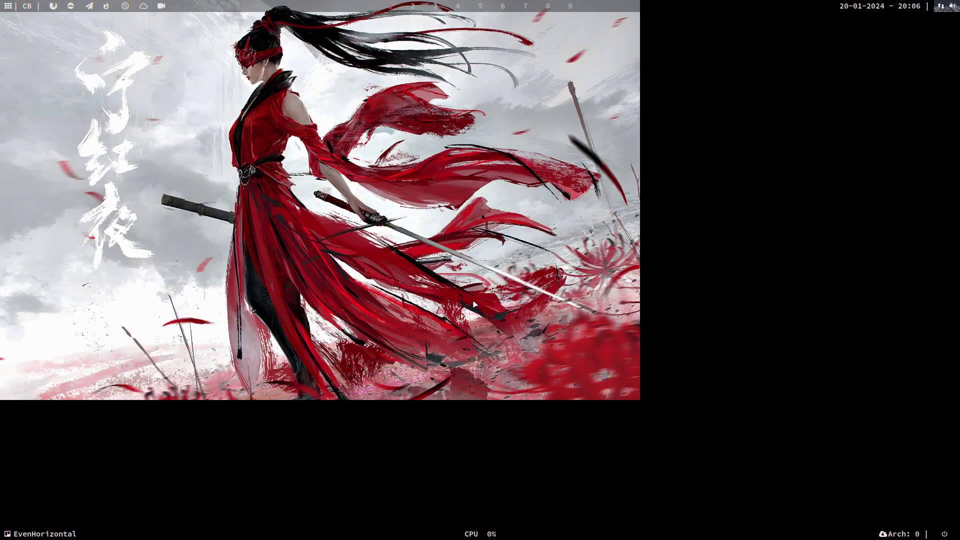
{"action": "key", "text": "super+x"}
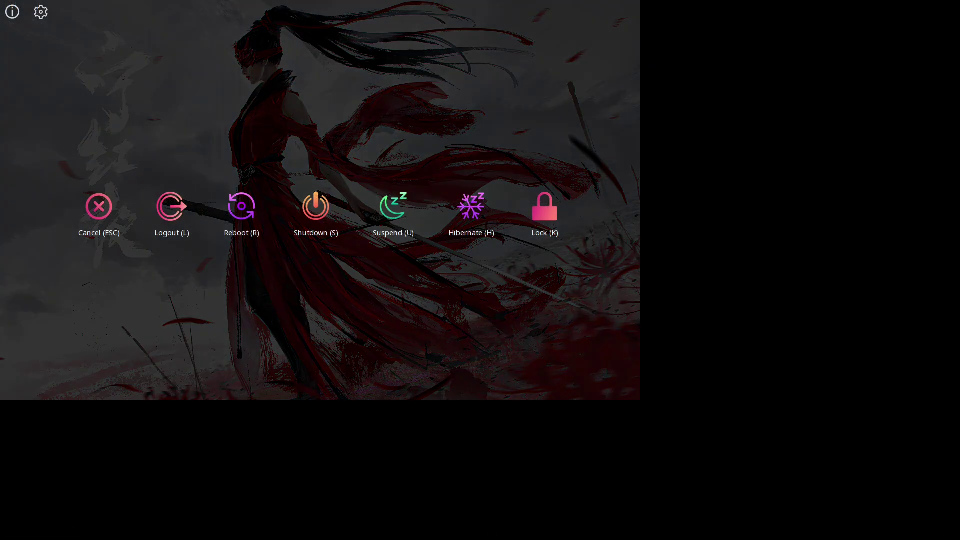
Log out and sign back in with the account password
{"action": "key", "text": "l"}
{"action": "type", "text": "*****"}
{"action": "key", "text": "Return"}
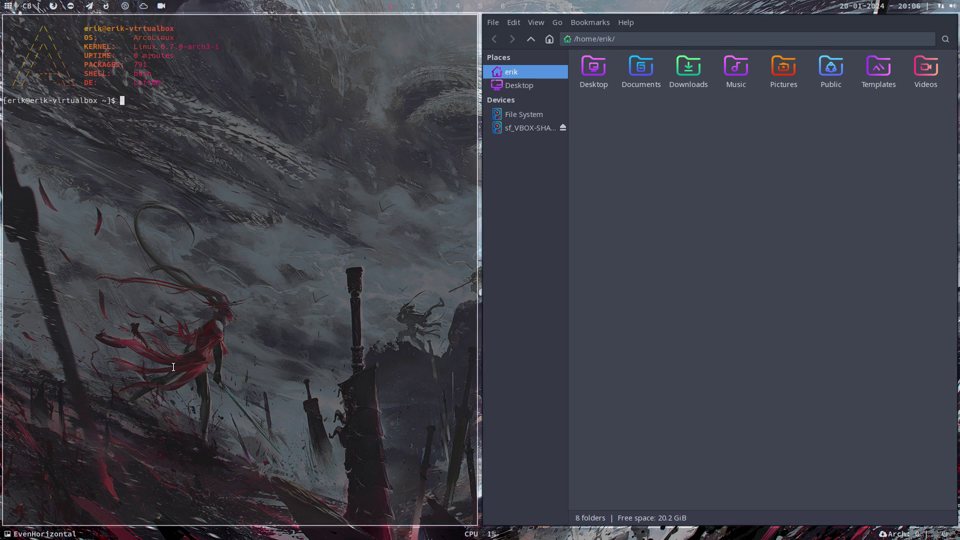
Run get-nemesis-on-arcolinux in the terminal to clone arcolinux-nemesis, then close it
{"action": "type", "text": "get-n"}
{"action": "key", "text": "Tab"}
{"action": "type", "text": "r"}
{"action": "key", "text": "Tab"}
{"action": "key", "text": "Return"}
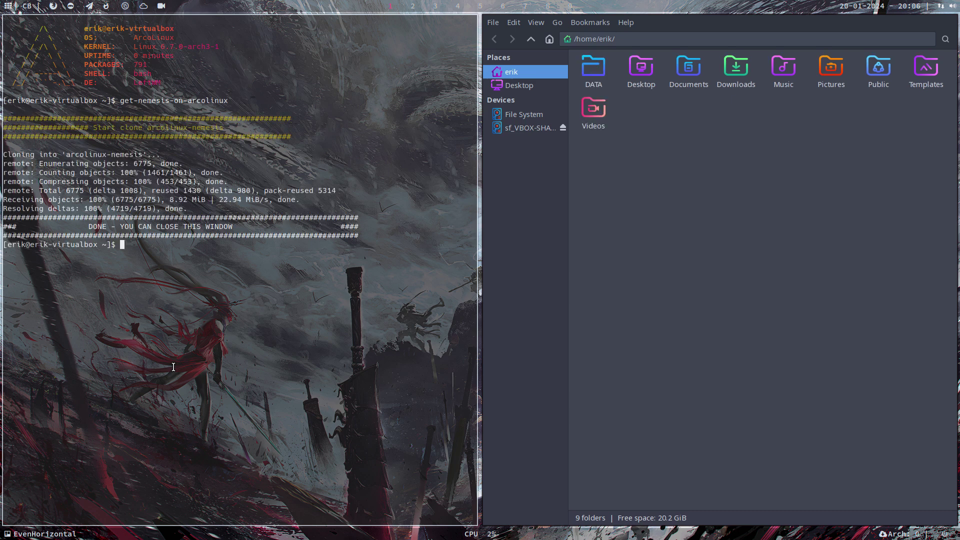
{"action": "key", "text": "super+q"}
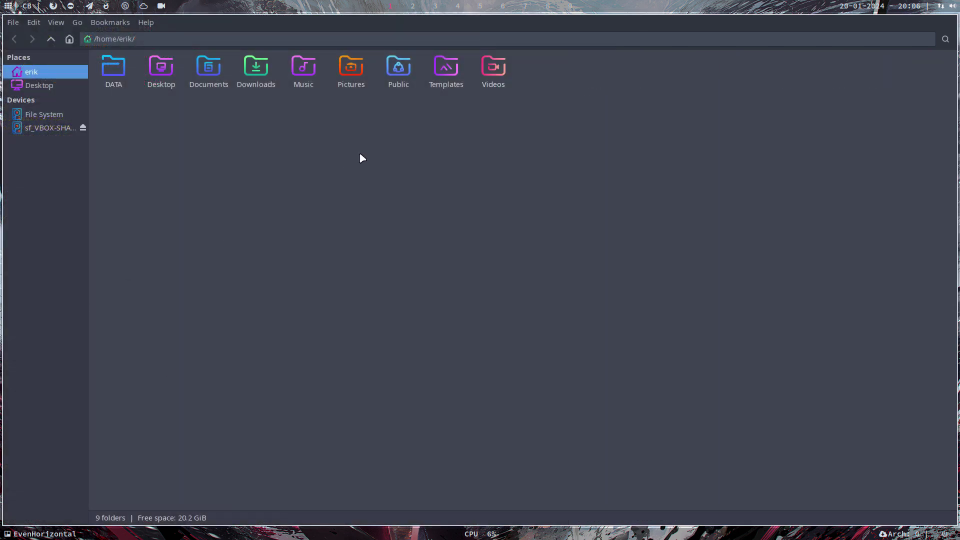
Open a terminal in the DATA > arcolinux-nemesis > AUR folder
{"action": "double_click", "coordinate": [116, 71]}
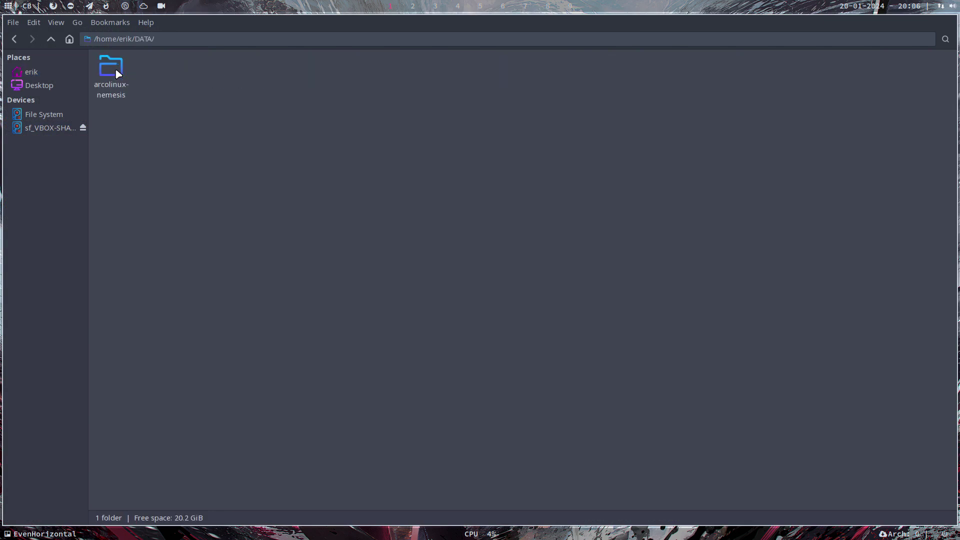
{"action": "double_click", "coordinate": [116, 71]}
{"action": "double_click", "coordinate": [173, 67]}
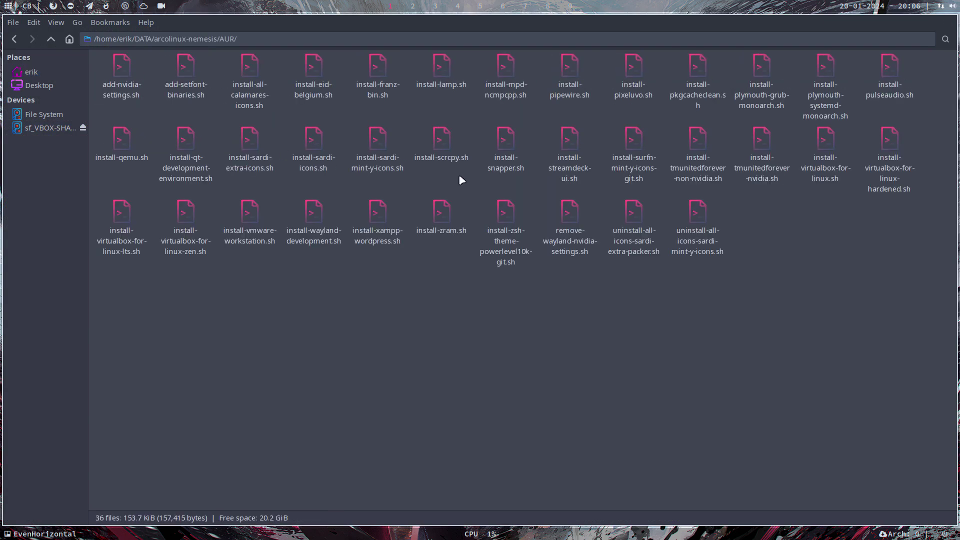
{"action": "left_click", "coordinate": [384, 210]}
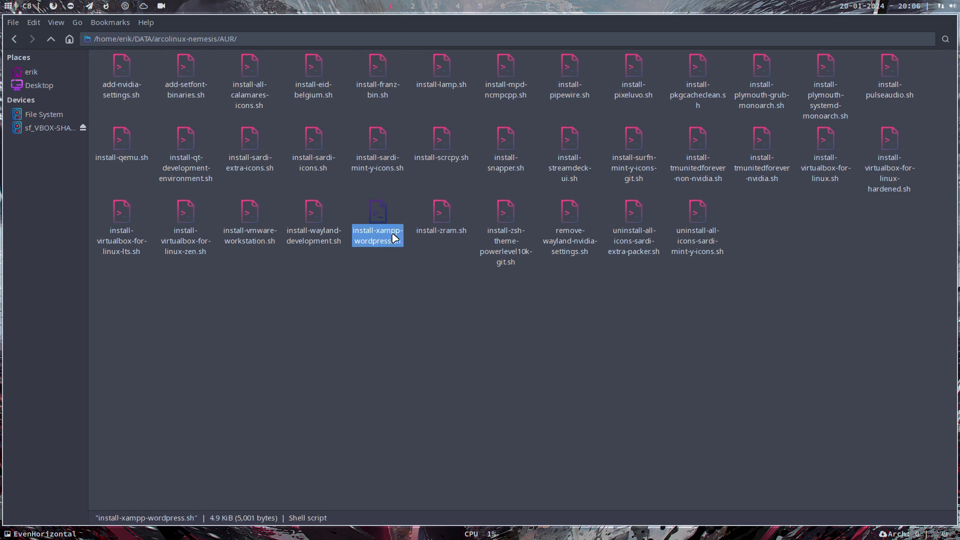
{"action": "right_click", "coordinate": [413, 327]}
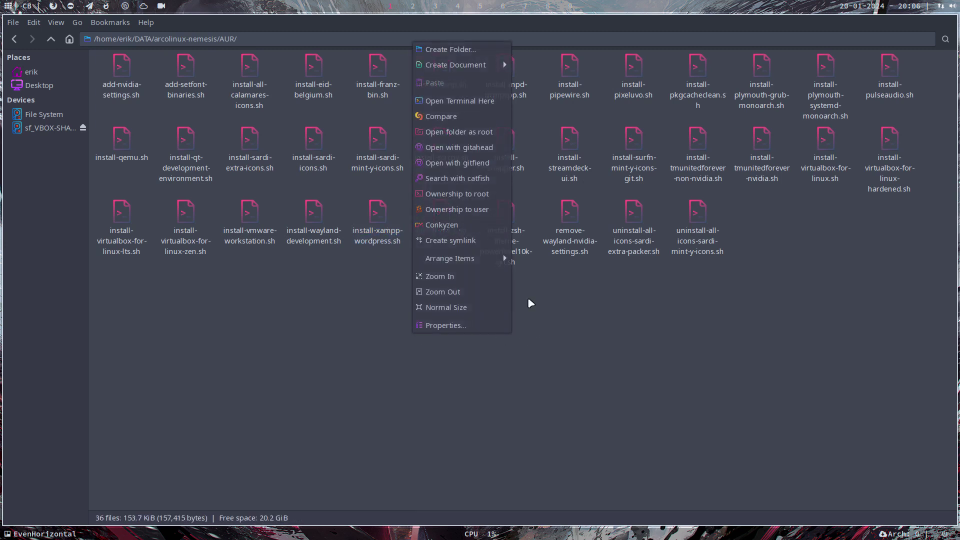
{"action": "left_click", "coordinate": [440, 102]}
Run ./install-xampp-wordpress.sh, then open the script in the text editor
{"action": "type", "text": "./install-"}
{"action": "key", "text": "Return"}
{"action": "type", "text": "./install-x"}
{"action": "key", "text": "Tab"}
{"action": "key", "text": "Return"}
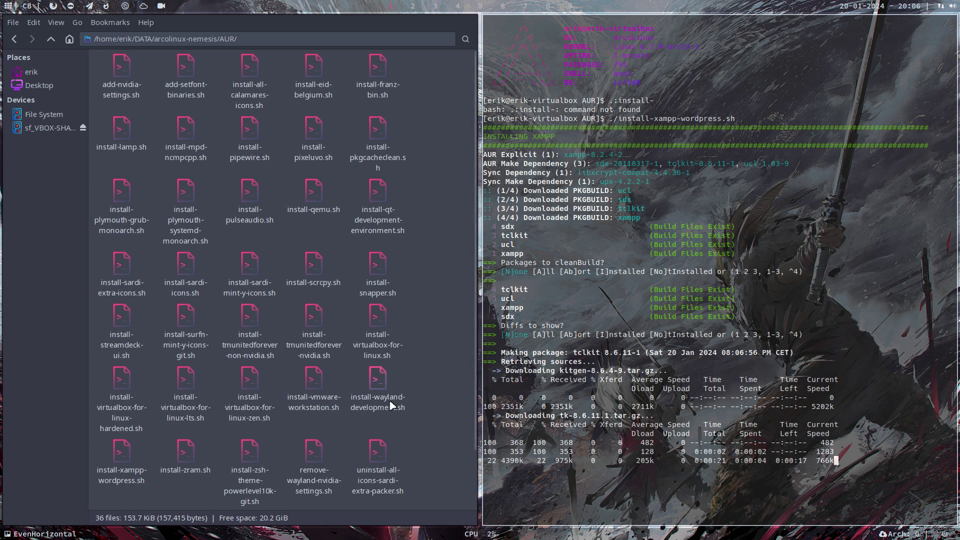
{"action": "double_click", "coordinate": [124, 451]}
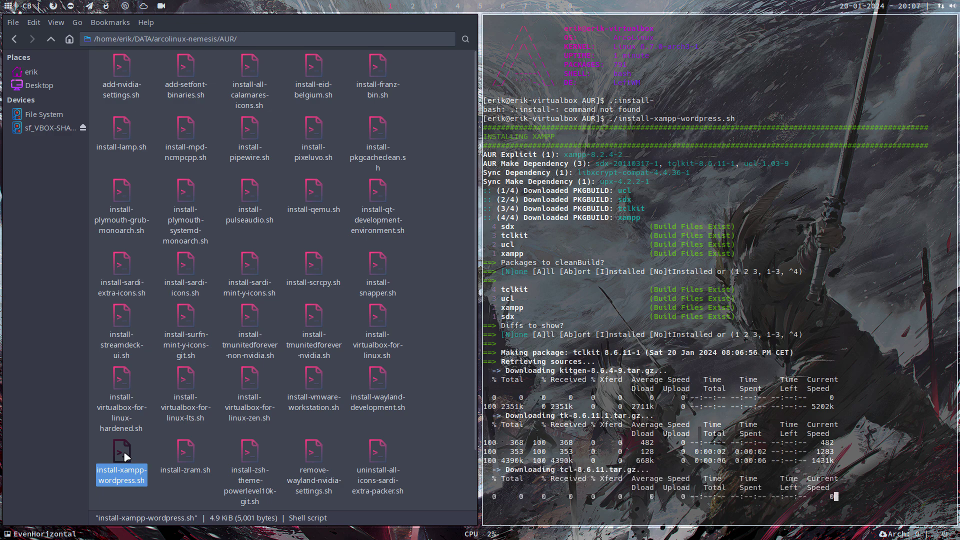
Scroll the script, highlighting 'xampp' on line 41 and the /opt/lampp/htdocs/ path on line 73
{"action": "scroll", "coordinate": [775, 222], "scroll_direction": "down", "scroll_amount": 10}
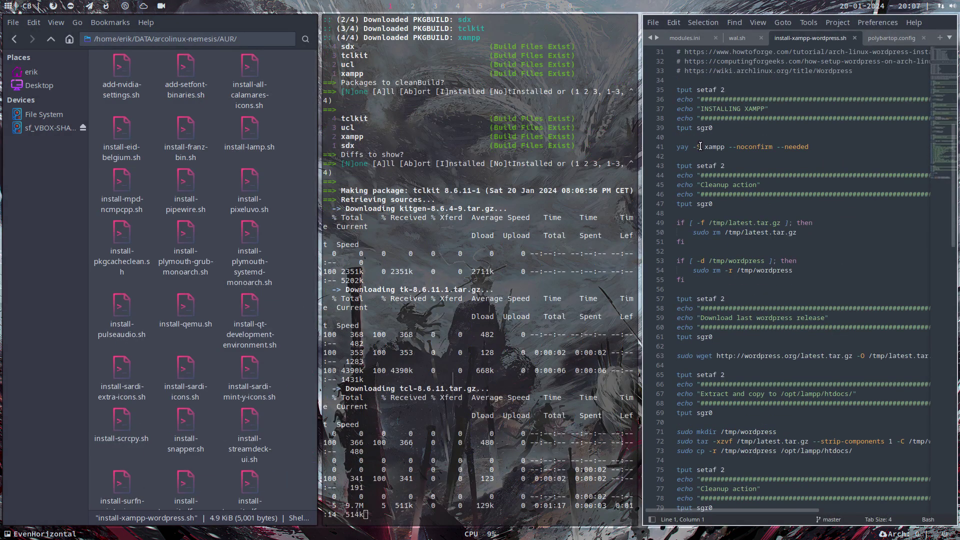
{"action": "double_click", "coordinate": [712, 147]}
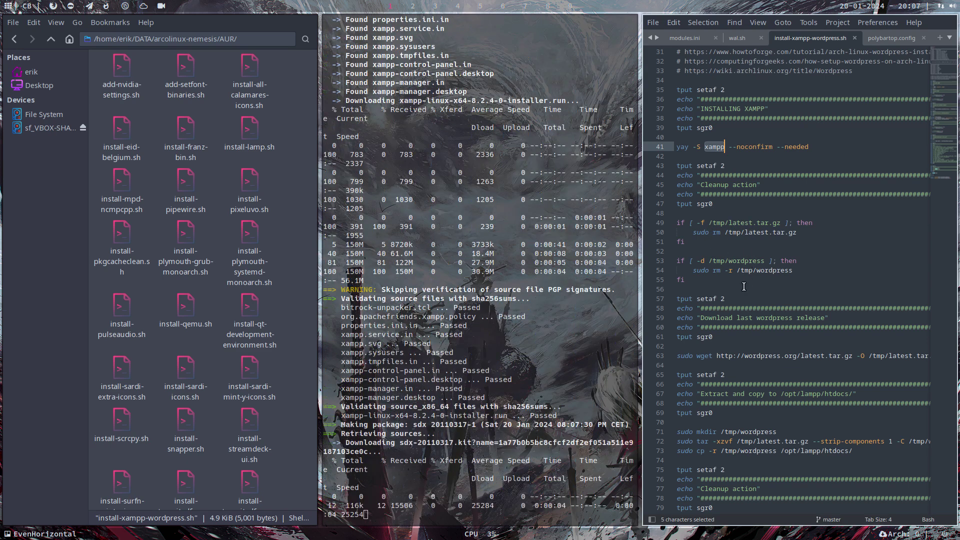
{"action": "scroll", "coordinate": [744, 286], "scroll_direction": "down", "scroll_amount": 3}
{"action": "scroll", "coordinate": [743, 286], "scroll_direction": "down", "scroll_amount": 1}
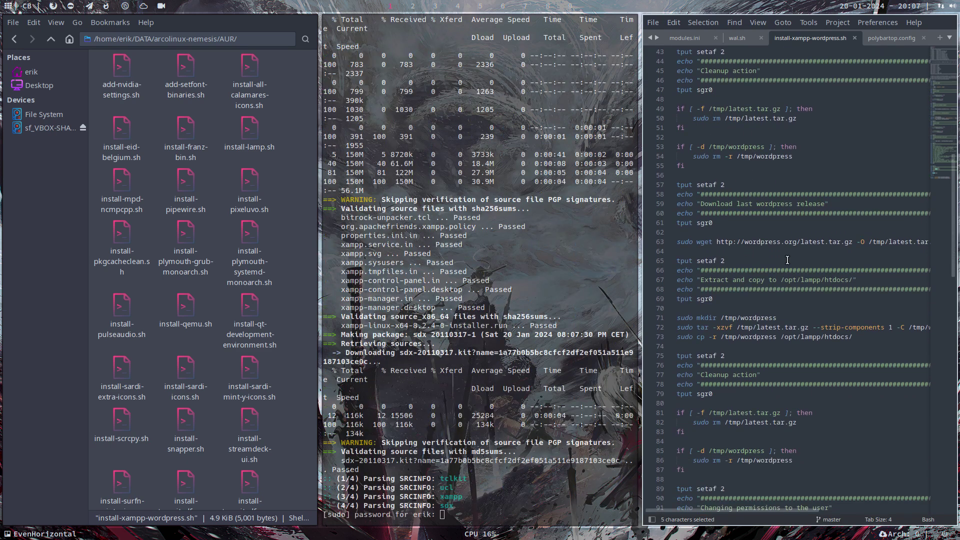
{"action": "left_click_drag", "start_coordinate": [781, 336], "coordinate": [858, 335]}
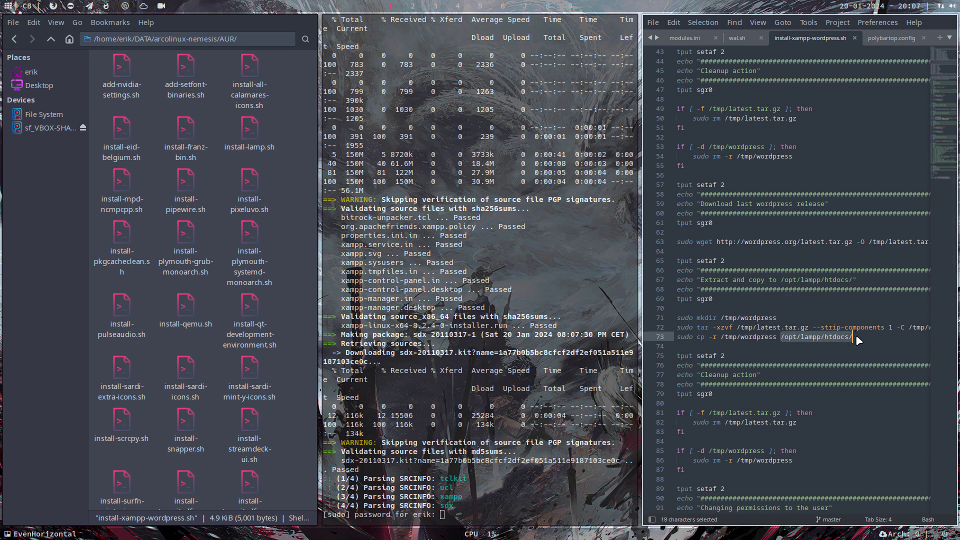
{"action": "scroll", "coordinate": [874, 332], "scroll_direction": "up", "scroll_amount": 2}
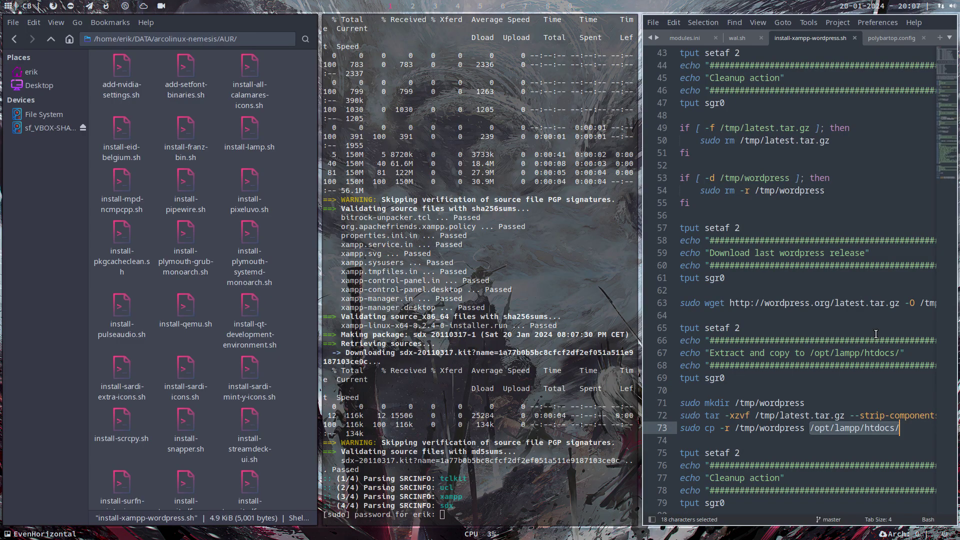
Expand Sublime Text to full screen and review the tar and cp commands on lines 72–73
{"action": "key", "text": "super+f"}
{"action": "scroll", "coordinate": [382, 401], "scroll_direction": "up", "scroll_amount": 4}
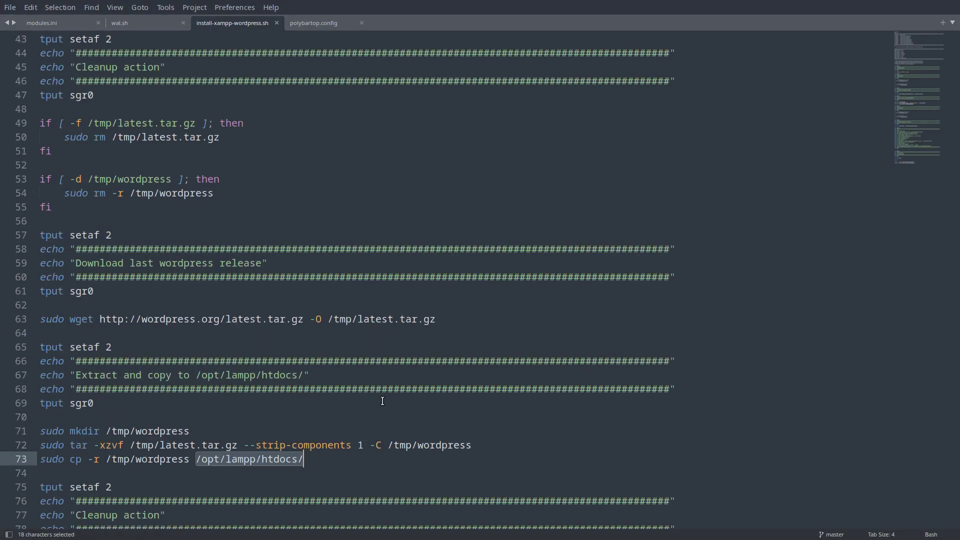
{"action": "scroll", "coordinate": [383, 401], "scroll_direction": "down", "scroll_amount": 5}
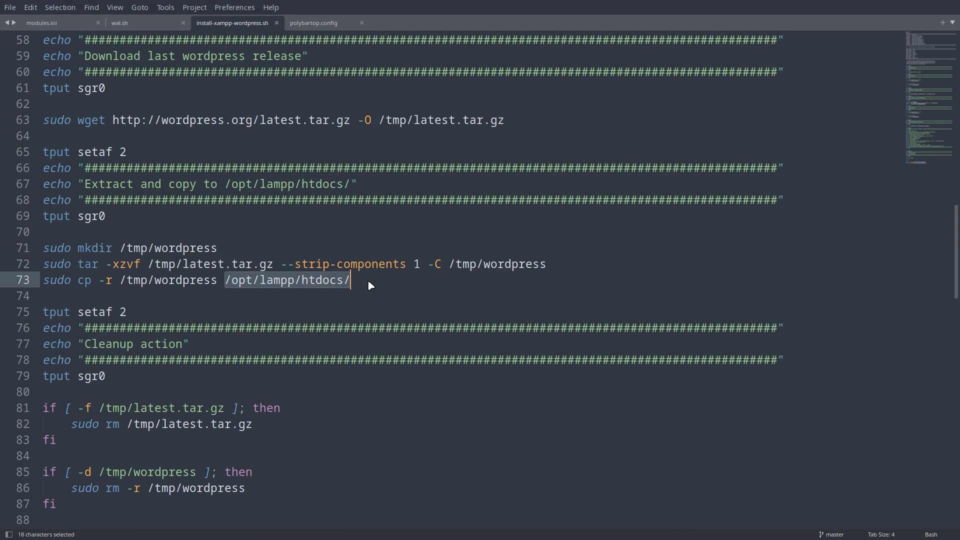
{"action": "left_click", "coordinate": [492, 264]}
{"action": "left_click", "coordinate": [568, 261]}
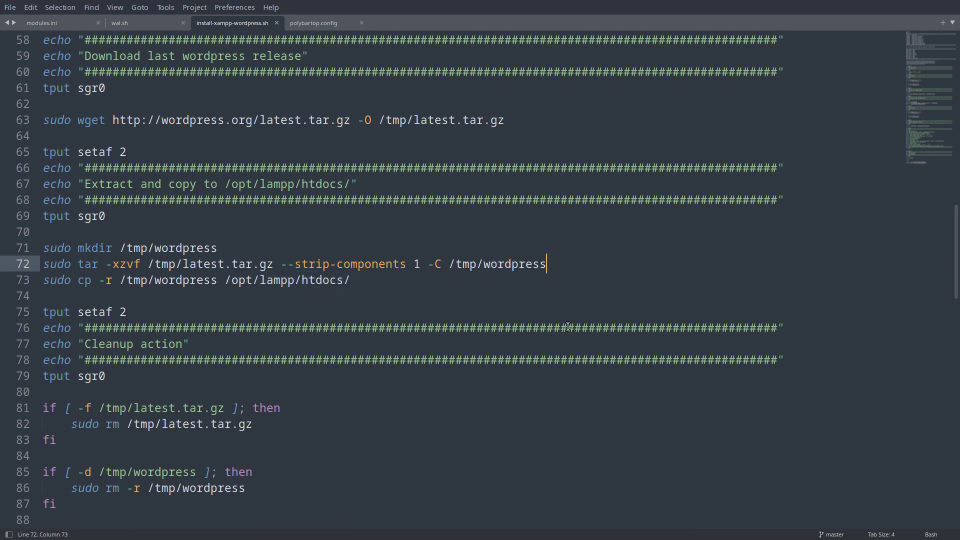
{"action": "left_click", "coordinate": [362, 283]}
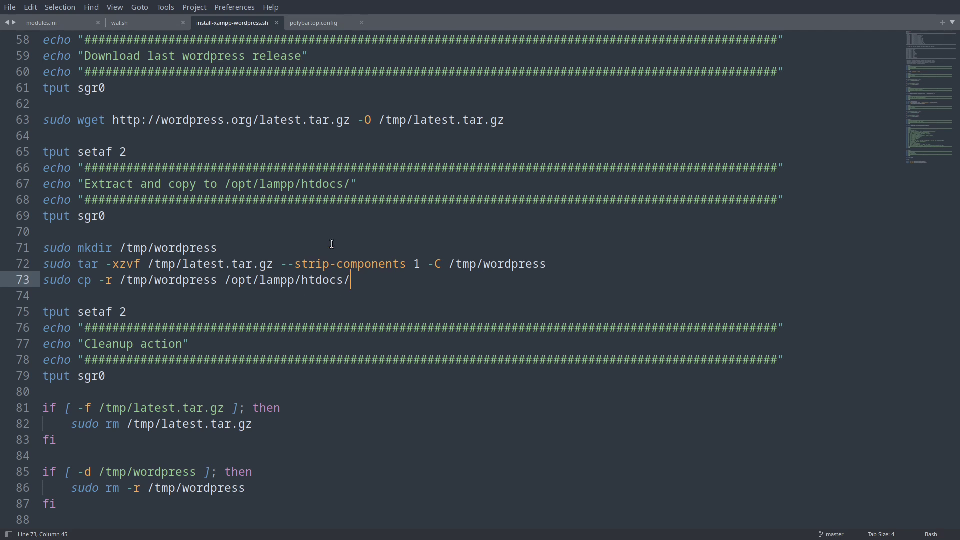
{"action": "scroll", "coordinate": [338, 278], "scroll_direction": "down", "scroll_amount": 2}
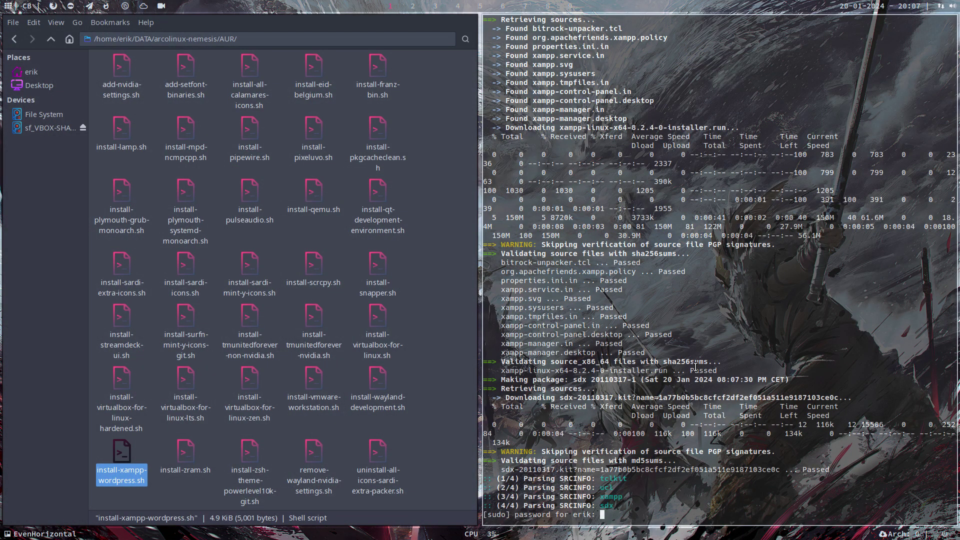
Submit the sudo password and follow the script's output as XAMPP and WordPress install
{"action": "key", "text": "Return"}
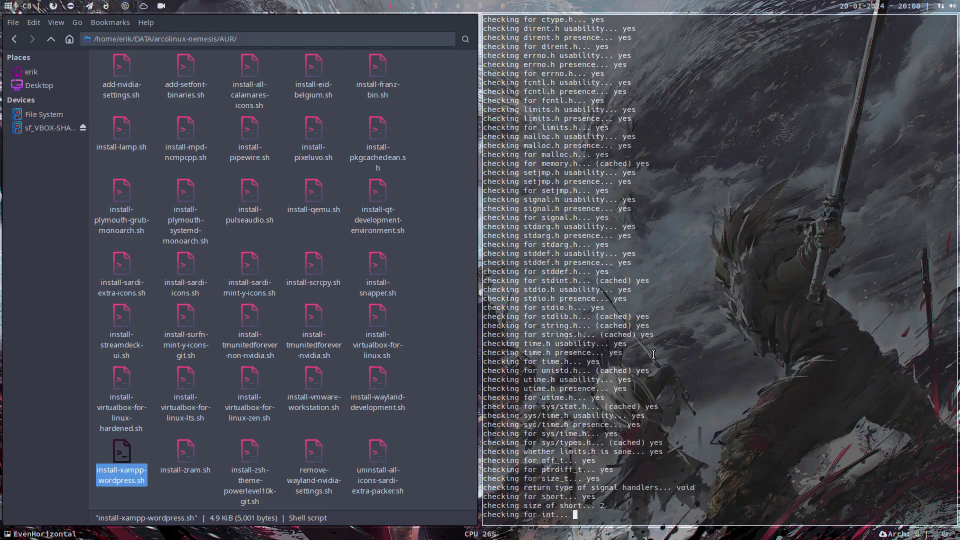
{"action": "scroll", "coordinate": [704, 334], "scroll_direction": "up", "scroll_amount": 15}
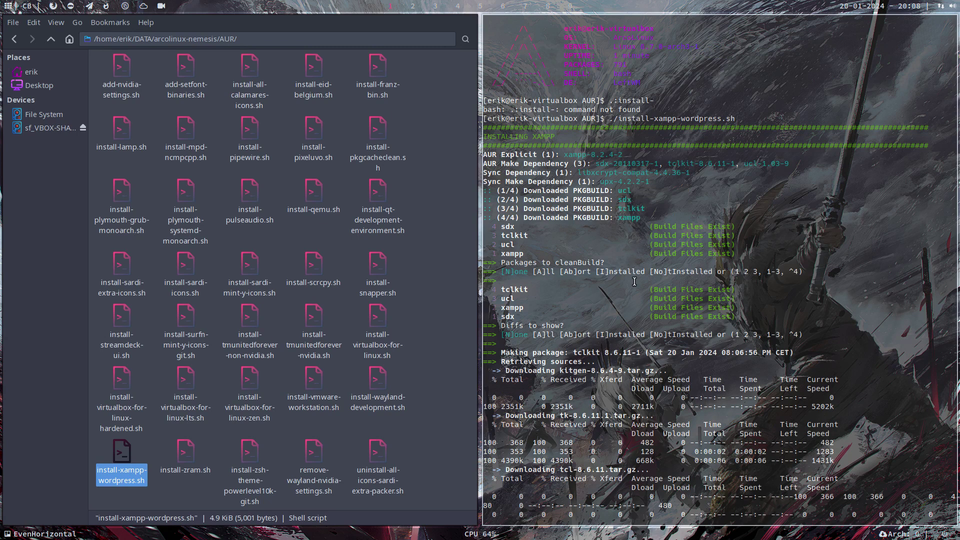
{"action": "scroll", "coordinate": [637, 282], "scroll_direction": "down", "scroll_amount": 15}
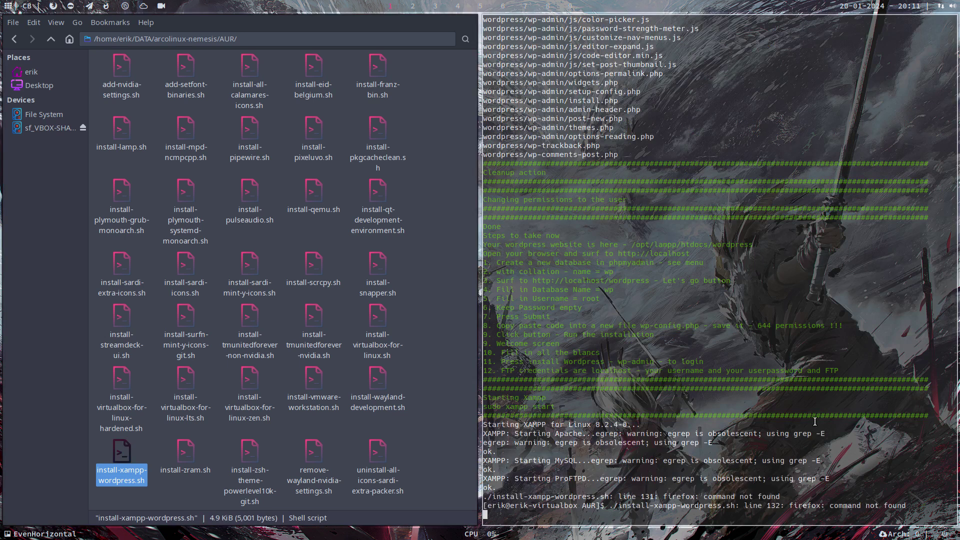
Install Firefox with 'sudo pacman -S firefox' in a fresh terminal, then close the terminal and file manager
{"action": "double_click", "coordinate": [681, 496]}
{"action": "key", "text": "super+q"}
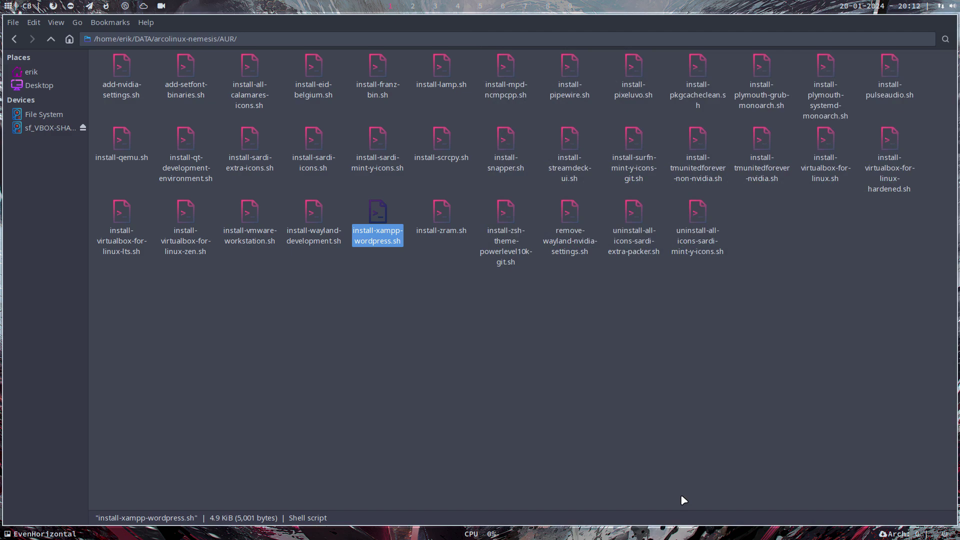
{"action": "key", "text": "super+Return"}
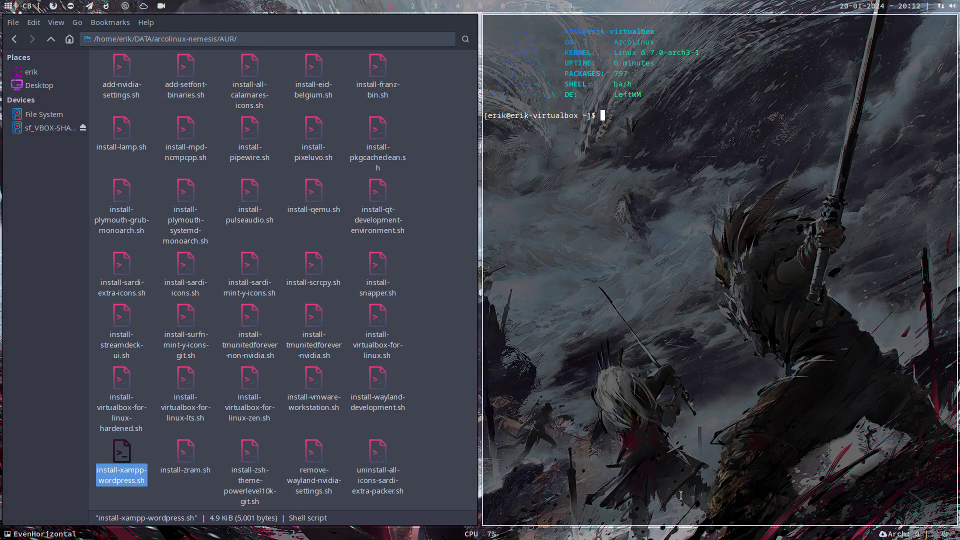
{"action": "type", "text": "sudo pacman -S firefox"}
{"action": "key", "text": "Return"}
{"action": "key", "text": "Return"}
{"action": "key", "text": "Return"}
{"action": "key", "text": "Return"}
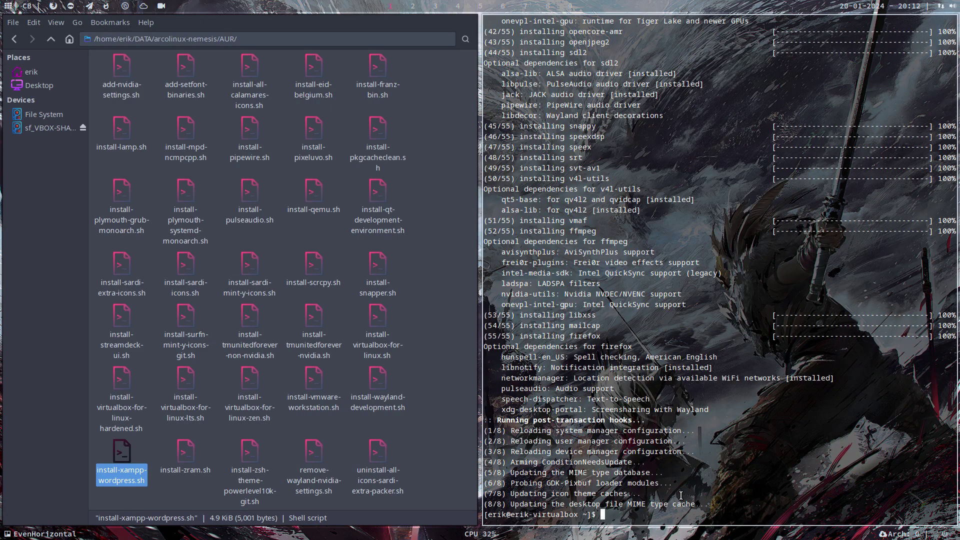
{"action": "key", "text": "super+q"}
{"action": "key", "text": "super+q"}
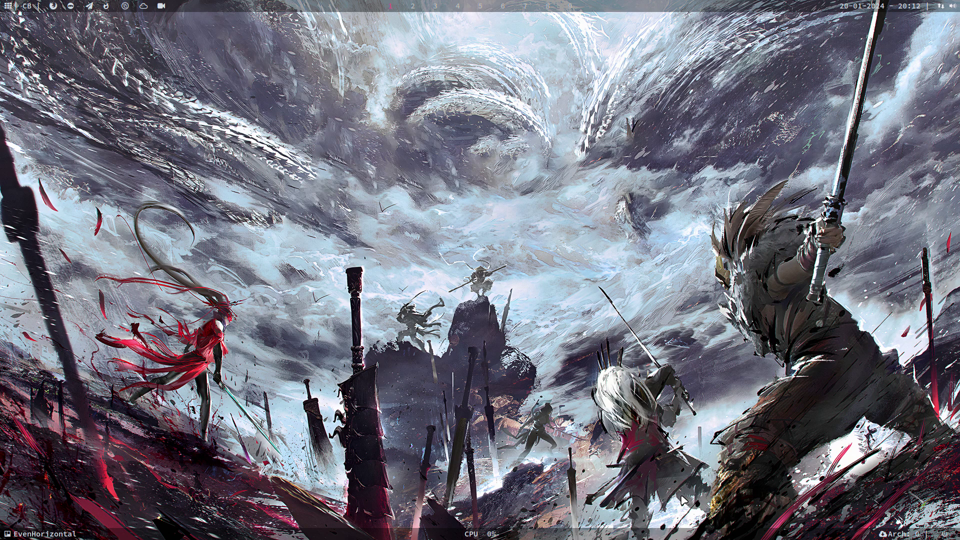
Launch Firefox, load localhost, and open phpMyAdmin from the XAMPP dashboard
{"action": "key", "text": "super+w"}
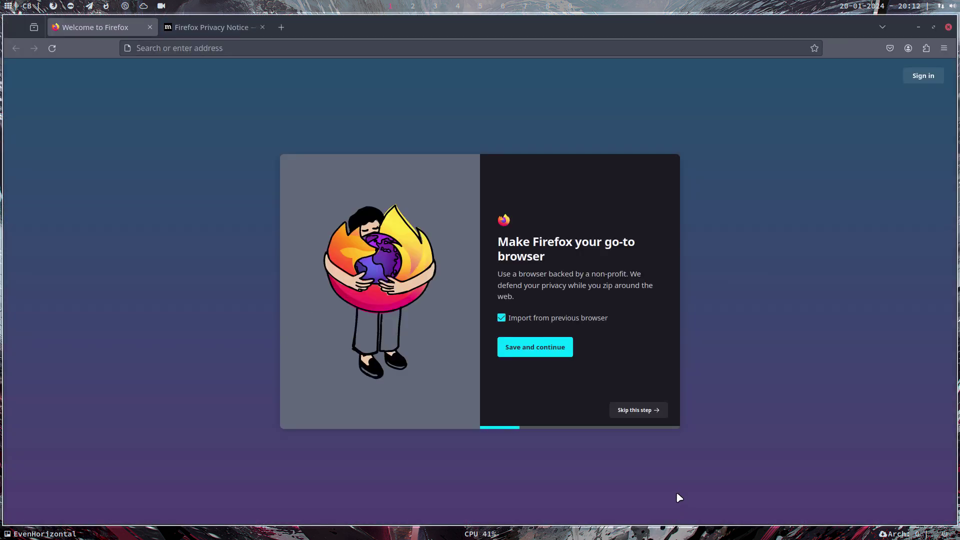
{"action": "left_click", "coordinate": [263, 48]}
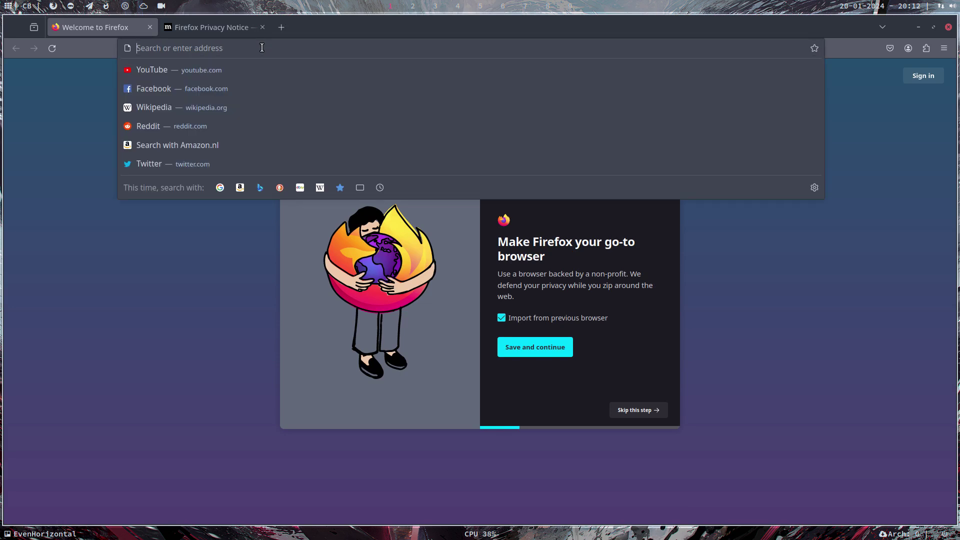
{"action": "type", "text": "loa"}
{"action": "key", "text": "BackSpace"}
{"action": "type", "text": "calhost"}
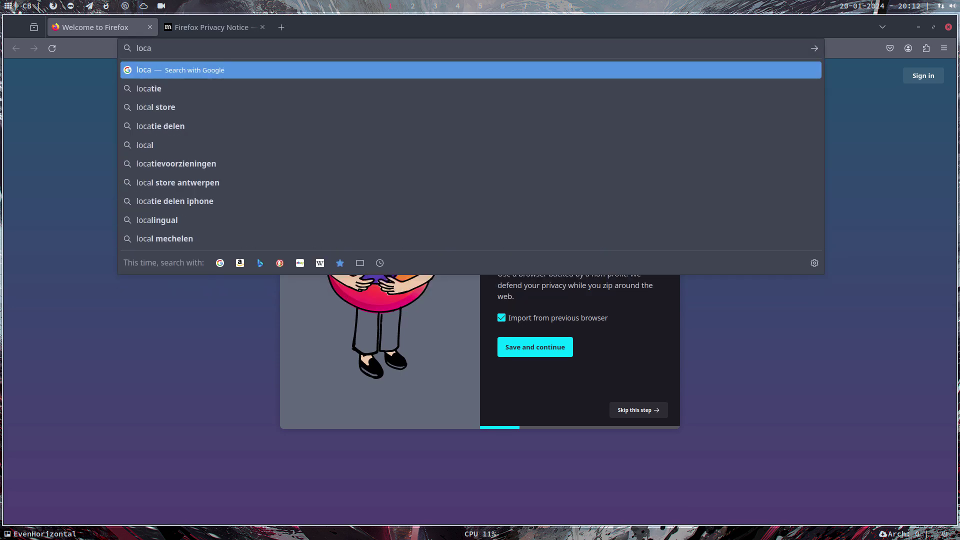
{"action": "key", "text": "Return"}
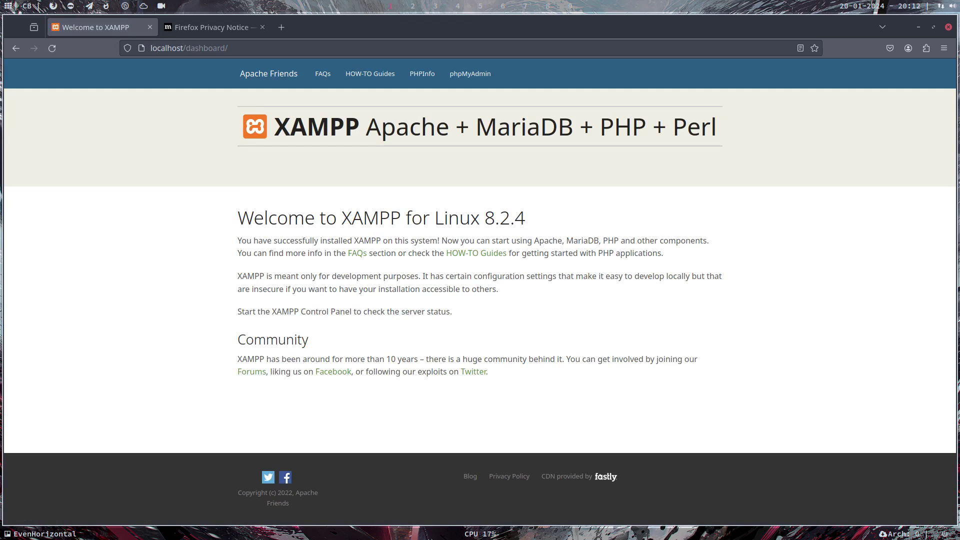
{"action": "left_click", "coordinate": [472, 76]}
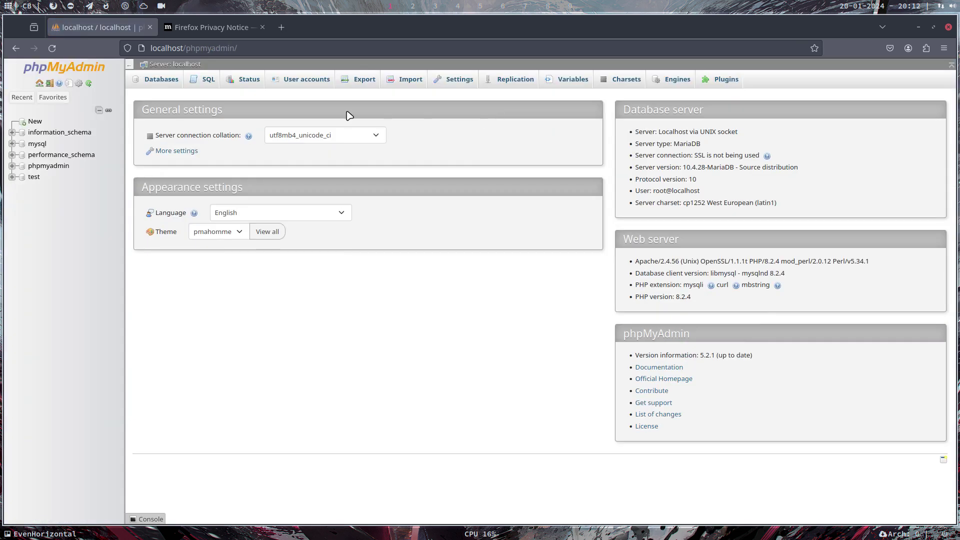
In the second tab, load localhost to show the XAMPP dashboard and select its dashboard path
{"action": "left_click", "coordinate": [236, 30]}
{"action": "left_click_drag", "start_coordinate": [319, 48], "coordinate": [150, 50]}
{"action": "type", "text": "lo"}
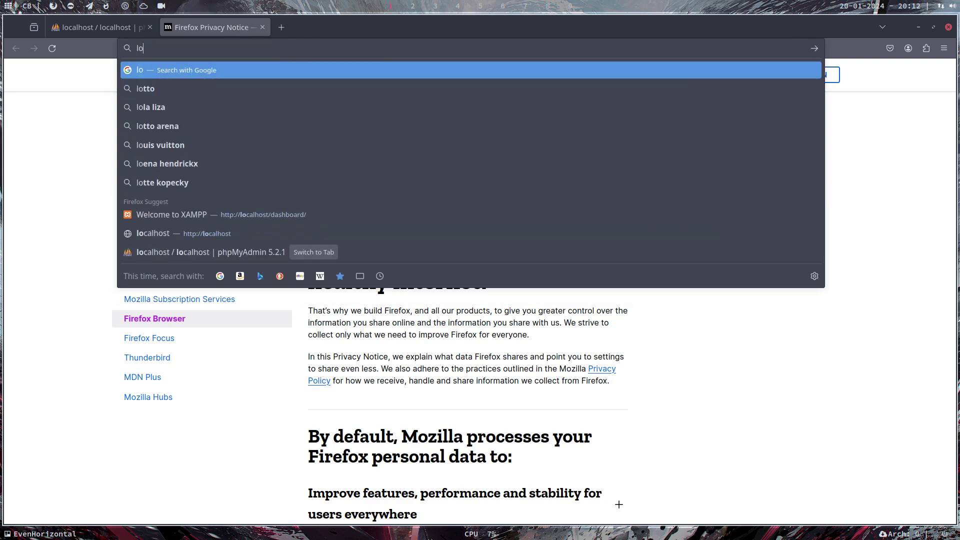
{"action": "type", "text": "calh"}
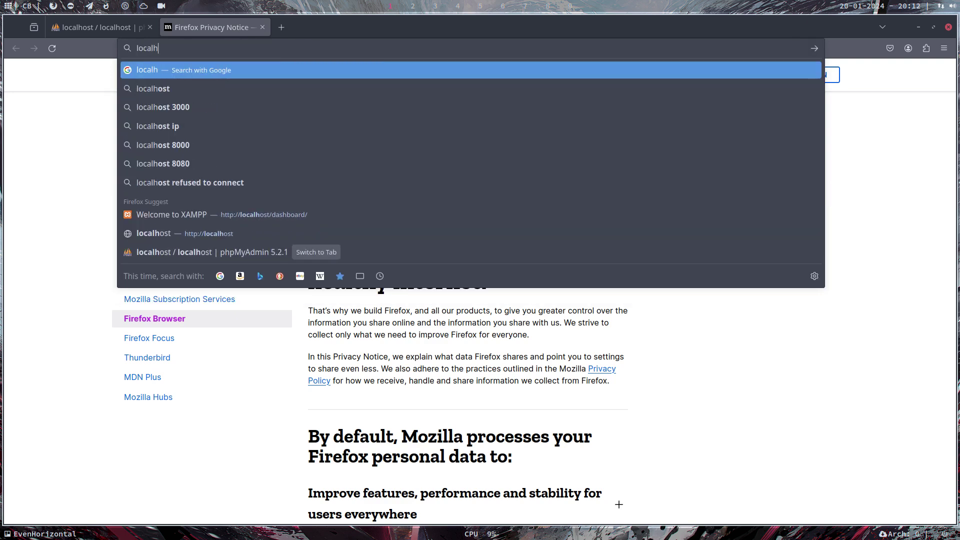
{"action": "type", "text": "ast"}
{"action": "key", "text": "BackSpace"}
{"action": "key", "text": "BackSpace"}
{"action": "key", "text": "BackSpace"}
{"action": "type", "text": "ost"}
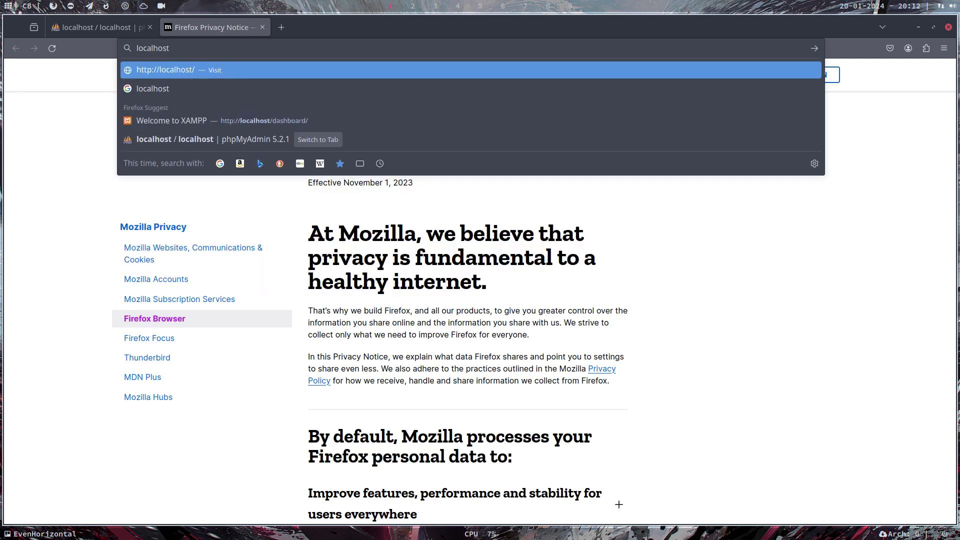
{"action": "key", "text": "Return"}
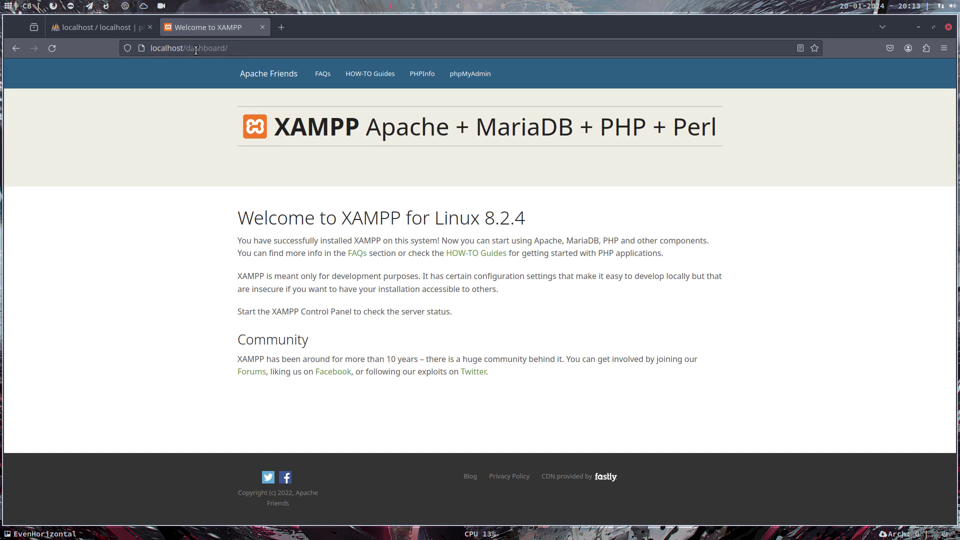
{"action": "left_click_drag", "start_coordinate": [186, 50], "coordinate": [238, 52]}
Change the address to localhost/wordpress to load the WordPress setup page, and close a stray new window
{"action": "type", "text": "d"}
{"action": "key", "text": "BackSpace"}
{"action": "type", "text": "wpr"}
{"action": "key", "text": "BackSpace"}
{"action": "key", "text": "BackSpace"}
{"action": "type", "text": "ordpress"}
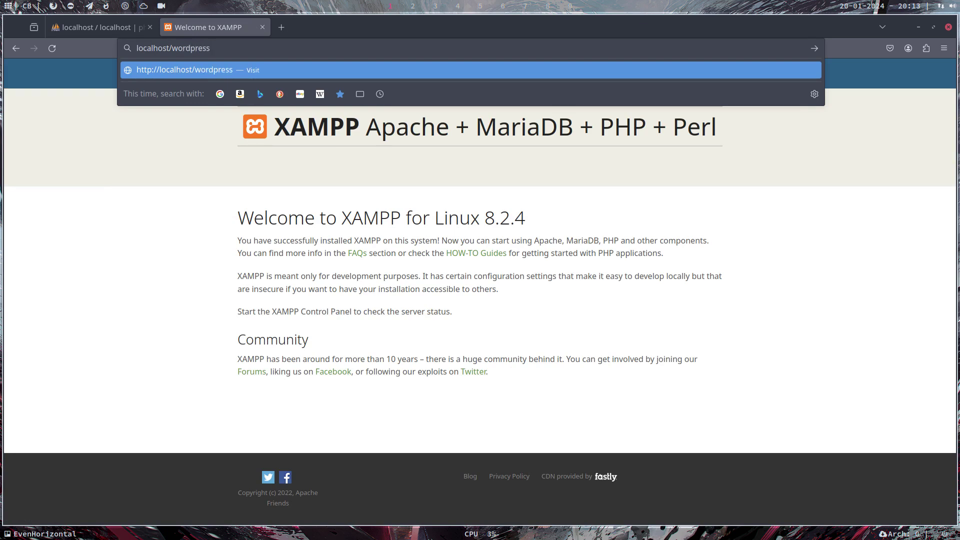
{"action": "key", "text": "Return"}
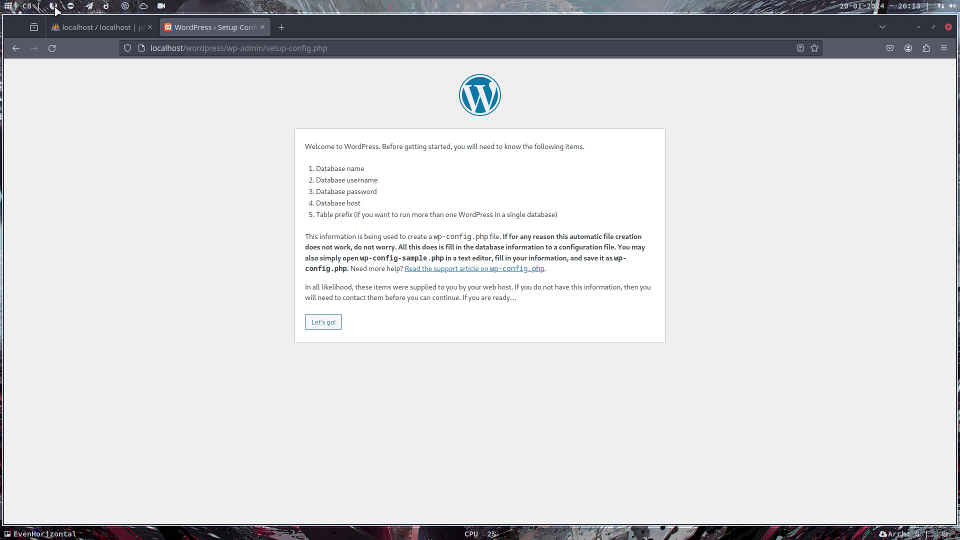
{"action": "key", "text": "ctrl+n"}
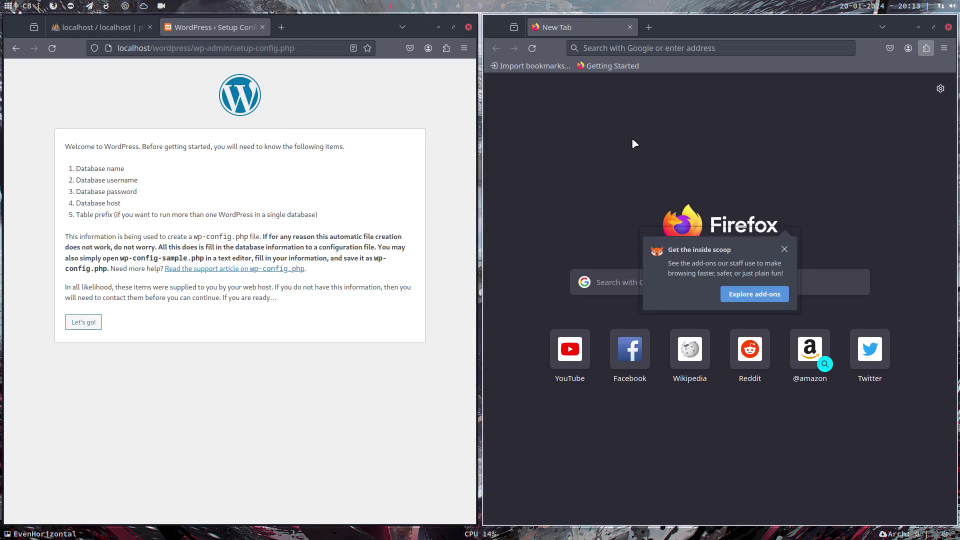
{"action": "key", "text": "ctrl+w"}
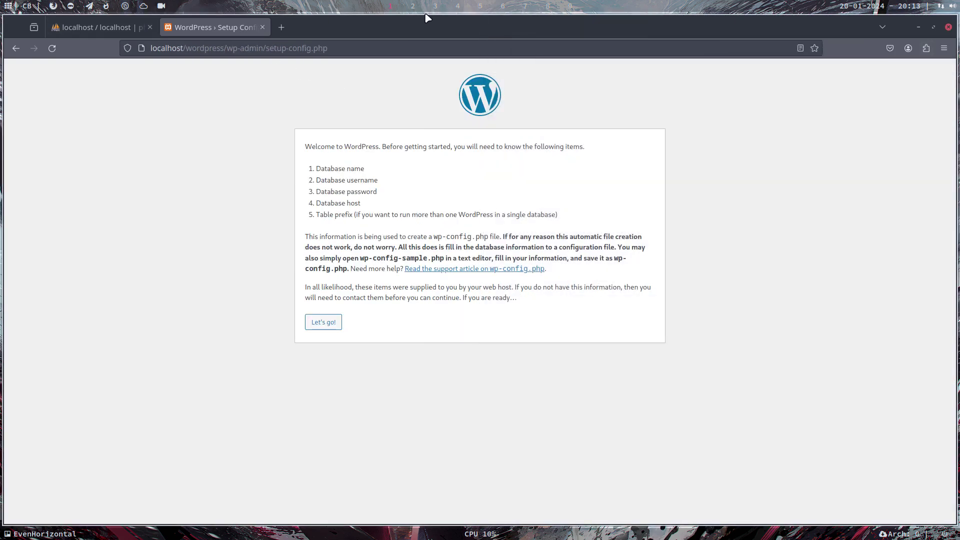
On an empty workspace, open Thunar with hidden files shown and browse to DATA/arcolinux-nemesis/AUR
{"action": "left_click", "coordinate": [413, 6]}
{"action": "key", "text": "super+shift+Return"}
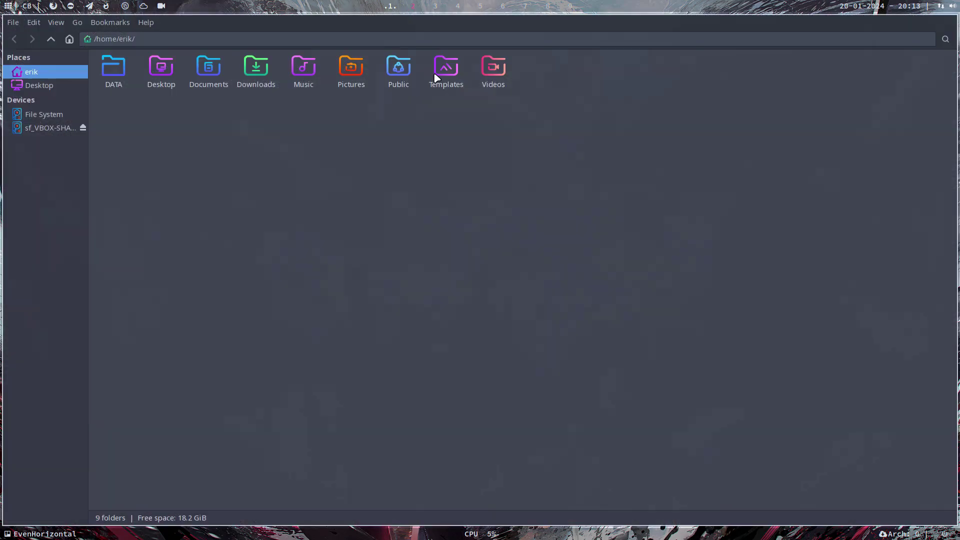
{"action": "key", "text": "ctrl+h"}
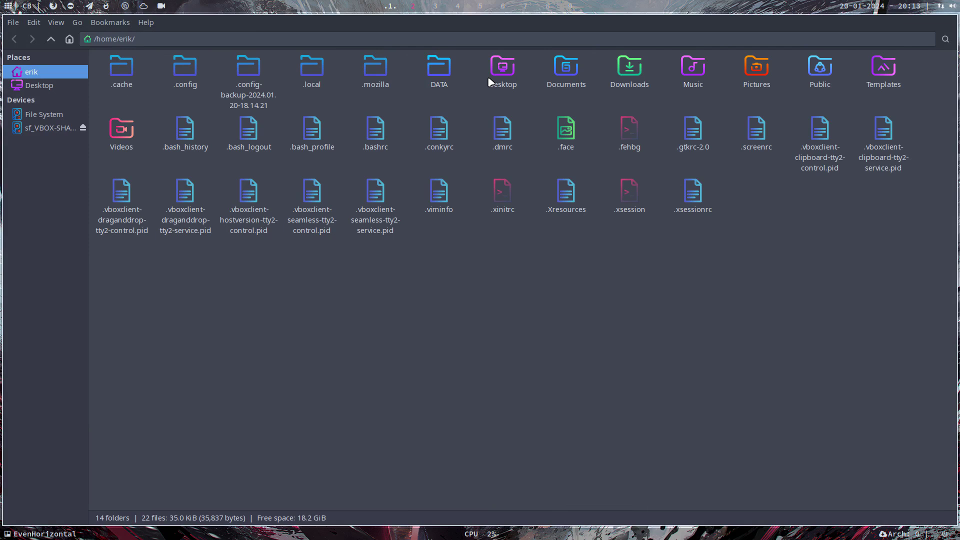
{"action": "left_click", "coordinate": [441, 74]}
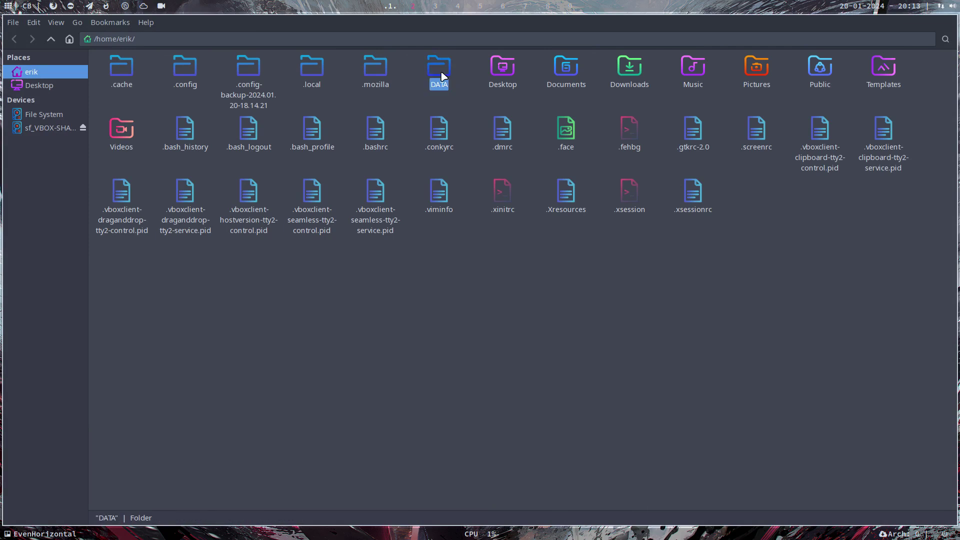
{"action": "double_click", "coordinate": [441, 74]}
{"action": "left_click", "coordinate": [124, 89]}
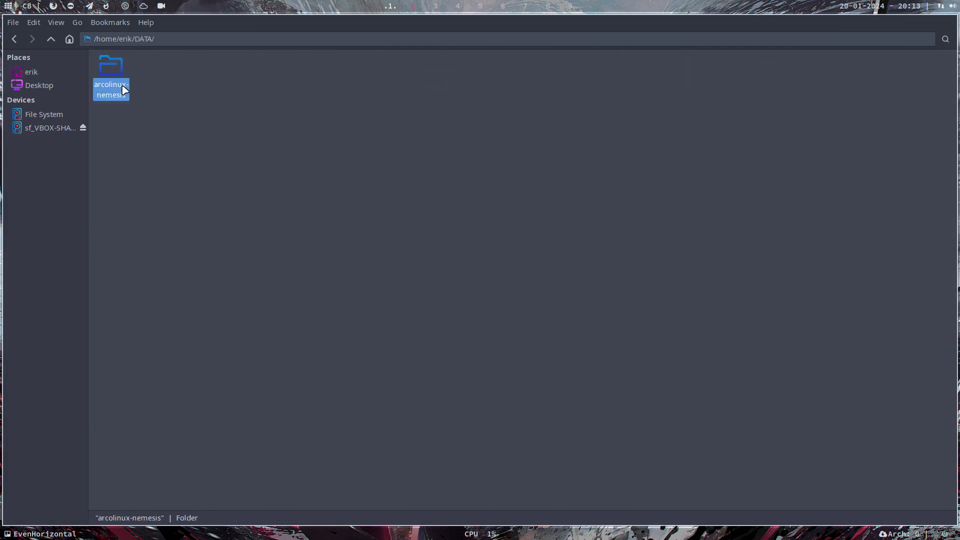
{"action": "double_click", "coordinate": [125, 89]}
{"action": "left_click", "coordinate": [245, 71]}
{"action": "double_click", "coordinate": [246, 71]}
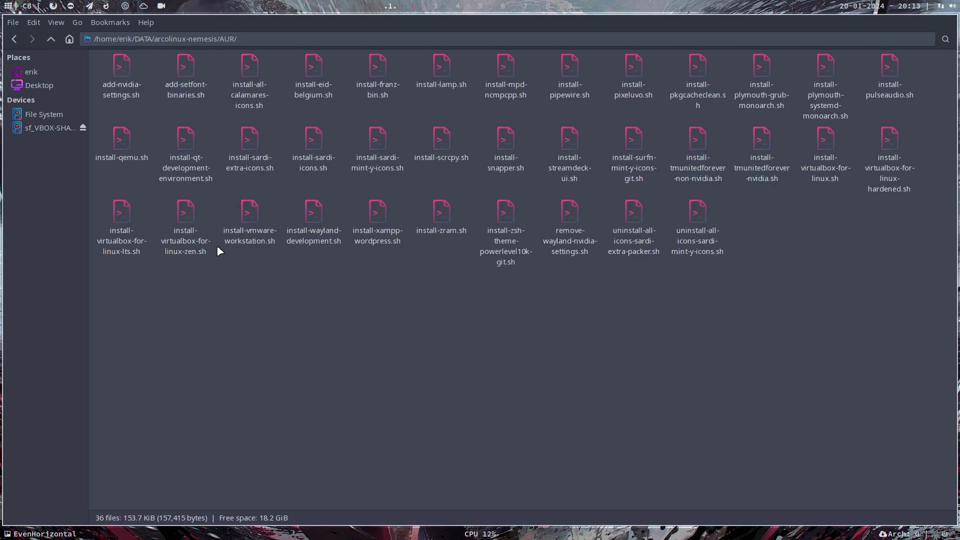
Bring up and dismiss the context menu for install-xampp-wordpress.sh, then launch Firefox from the top bar
{"action": "right_click", "coordinate": [373, 213]}
{"action": "mouse_move", "coordinate": [449, 239]}
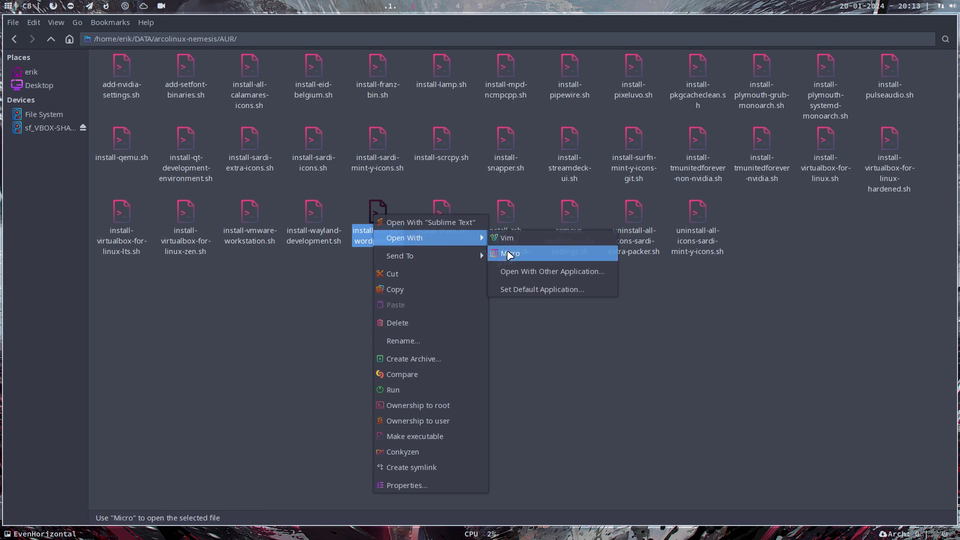
{"action": "left_click", "coordinate": [504, 268]}
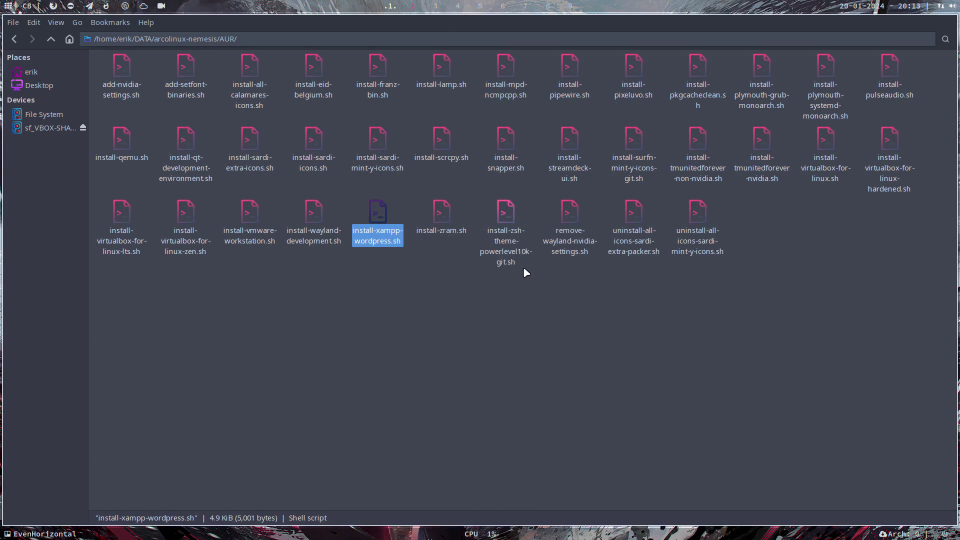
{"action": "left_click", "coordinate": [53, 6]}
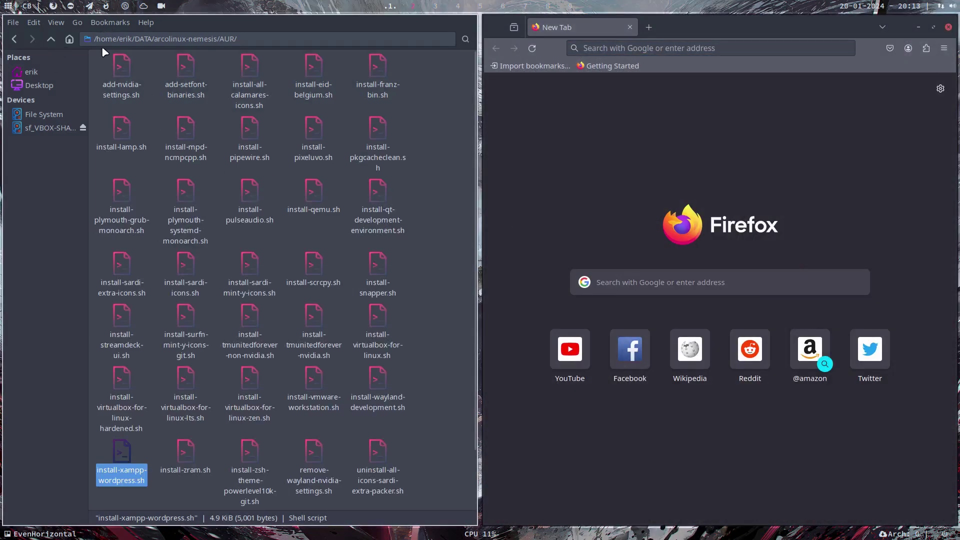
On workspace 2, scroll the script to the chown command on line 95 and highlight 'wordpress', then open Thunar
{"action": "key", "text": "super+2"}
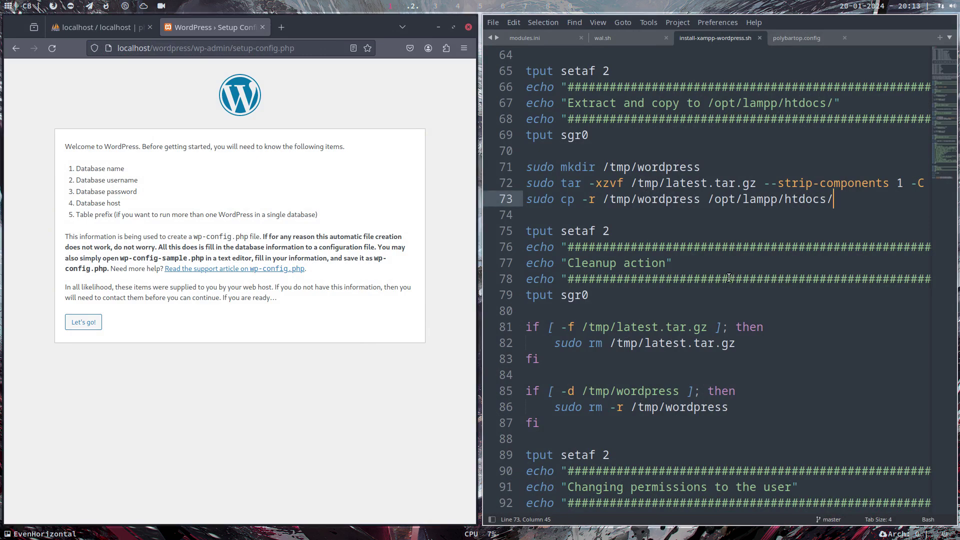
{"action": "scroll", "coordinate": [811, 353], "scroll_direction": "down", "scroll_amount": 9}
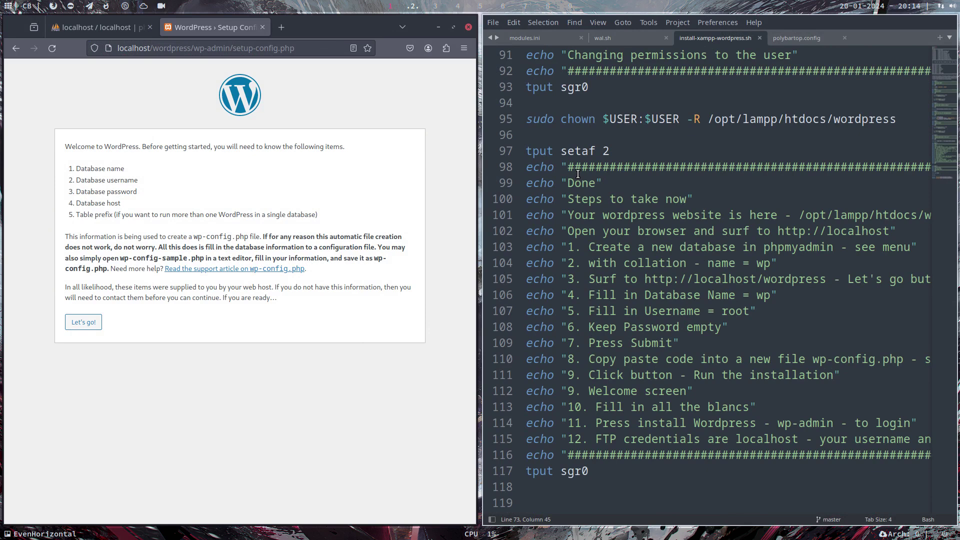
{"action": "left_click_drag", "start_coordinate": [560, 118], "coordinate": [909, 118]}
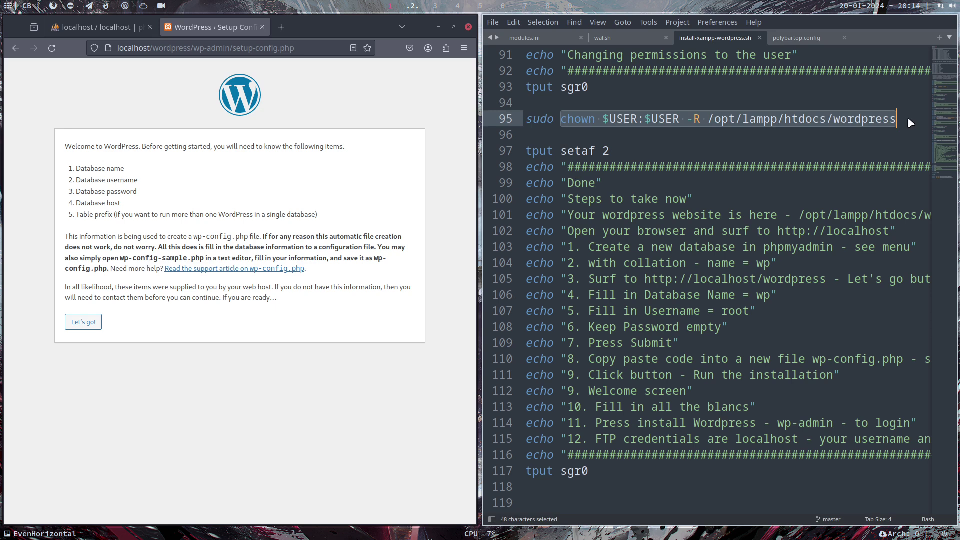
{"action": "left_click", "coordinate": [623, 119]}
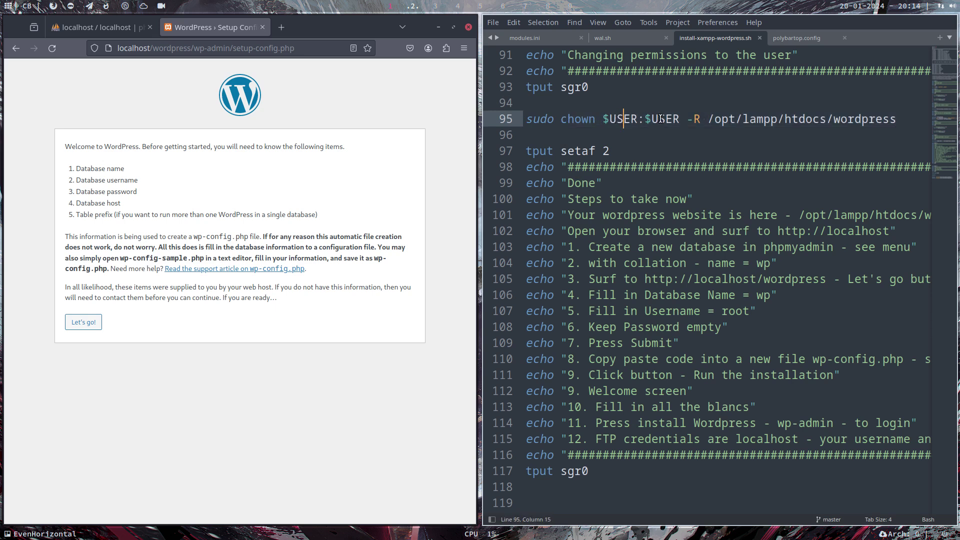
{"action": "left_click_drag", "start_coordinate": [833, 119], "coordinate": [895, 118]}
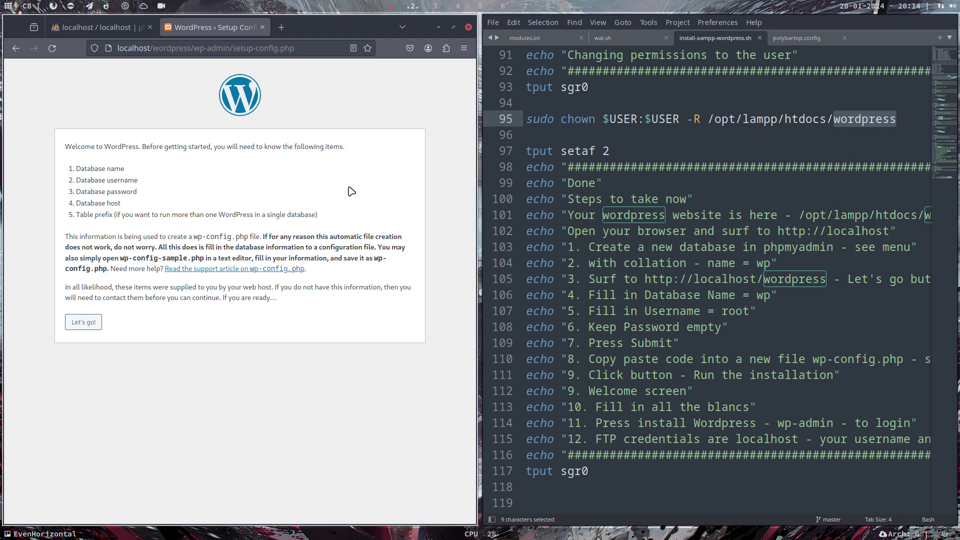
{"action": "key", "text": "super+shift+Return"}
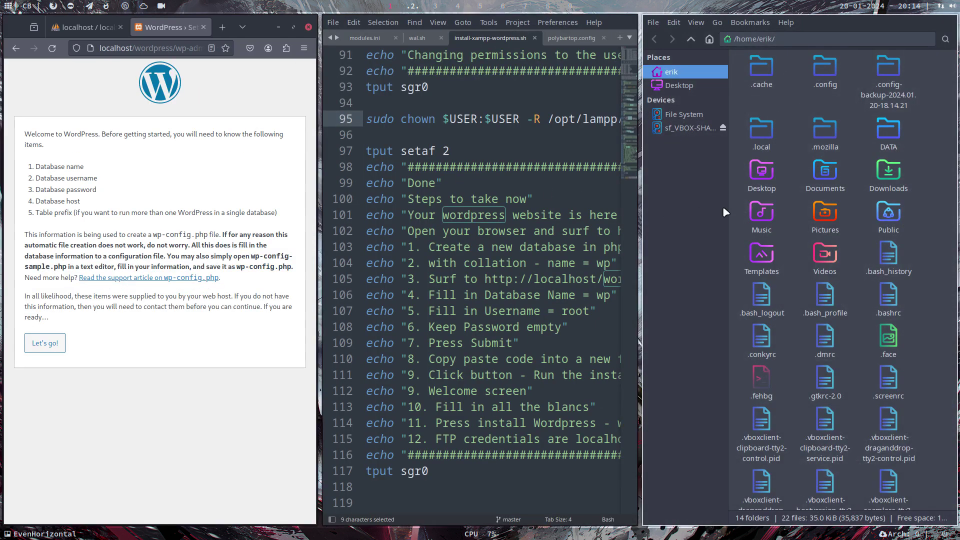
Browse from File System through opt, lampp and htdocs into the wordpress folder
{"action": "left_click", "coordinate": [693, 115]}
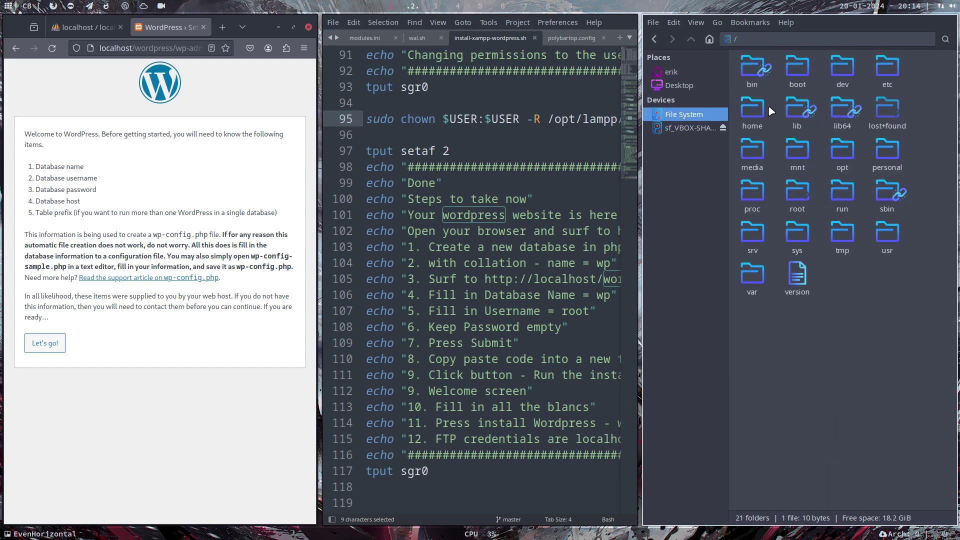
{"action": "double_click", "coordinate": [842, 150]}
{"action": "double_click", "coordinate": [770, 65]}
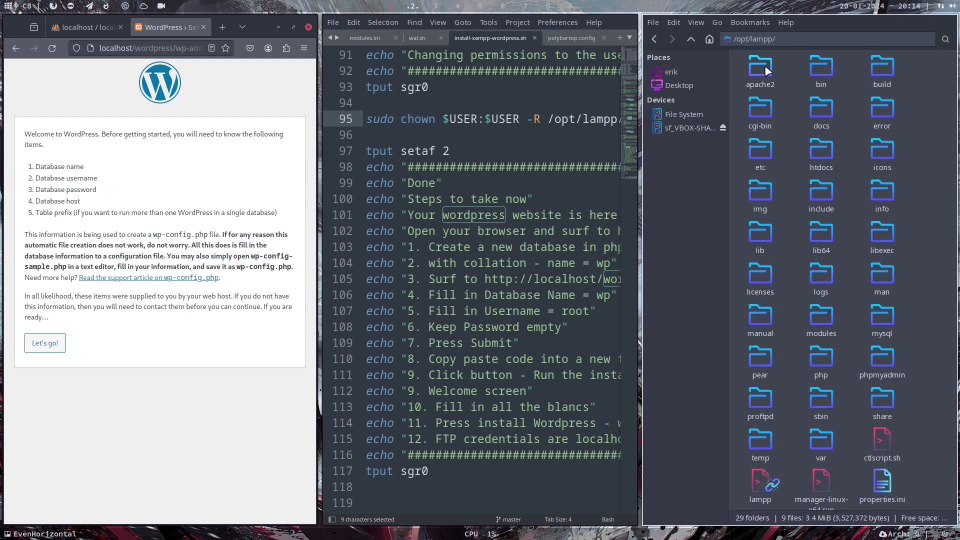
{"action": "double_click", "coordinate": [821, 150]}
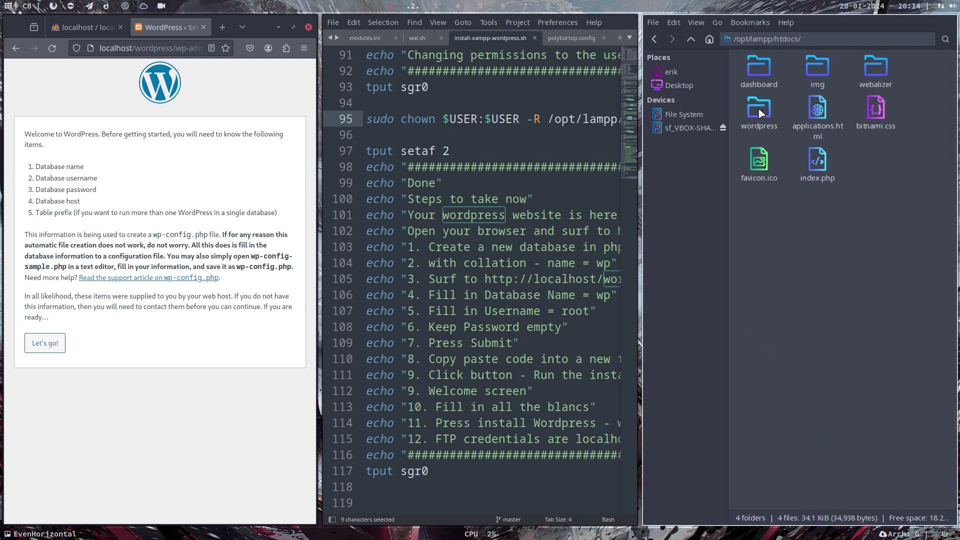
{"action": "double_click", "coordinate": [758, 107]}
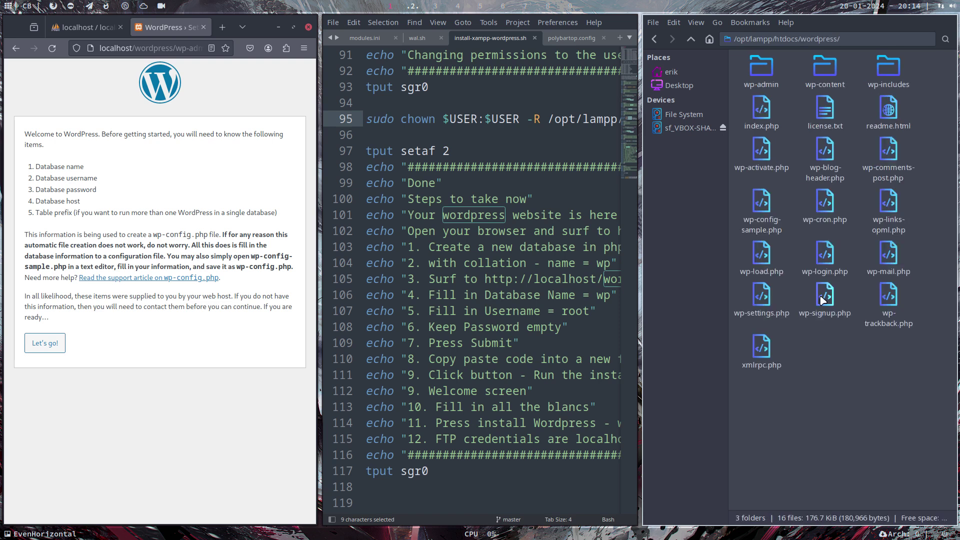
View the script full screen and highlight 'collation' on line 104, then restore the tiled layout
{"action": "left_click", "coordinate": [477, 263]}
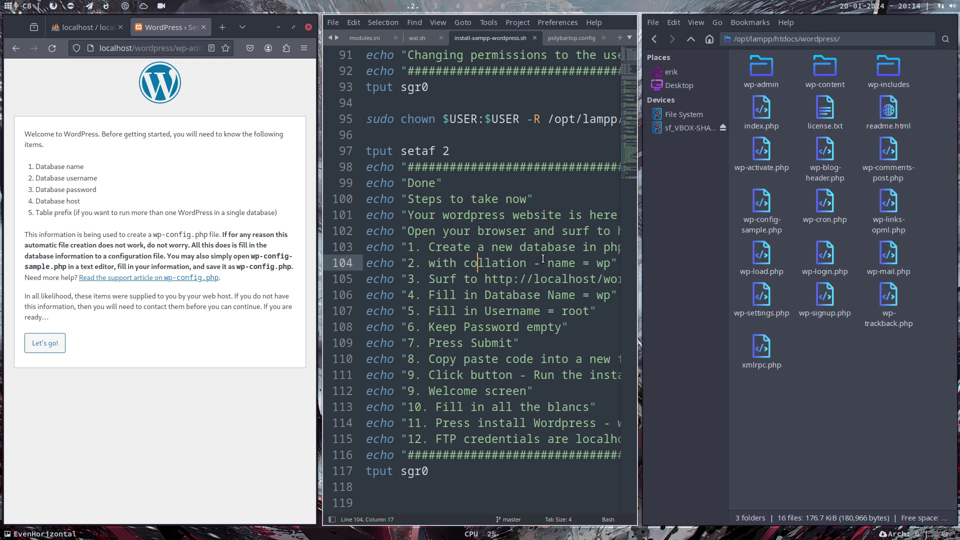
{"action": "key", "text": "super+f"}
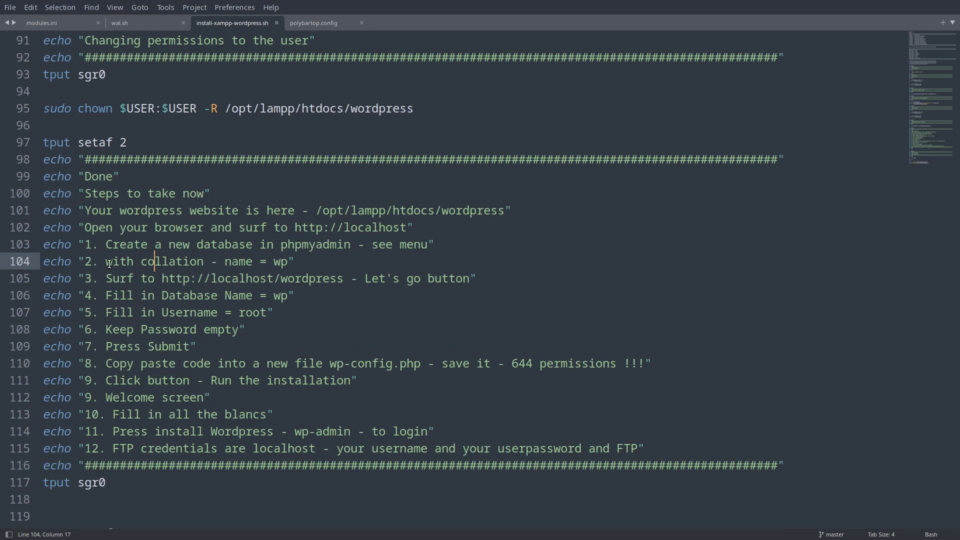
{"action": "left_click_drag", "start_coordinate": [142, 260], "coordinate": [205, 262]}
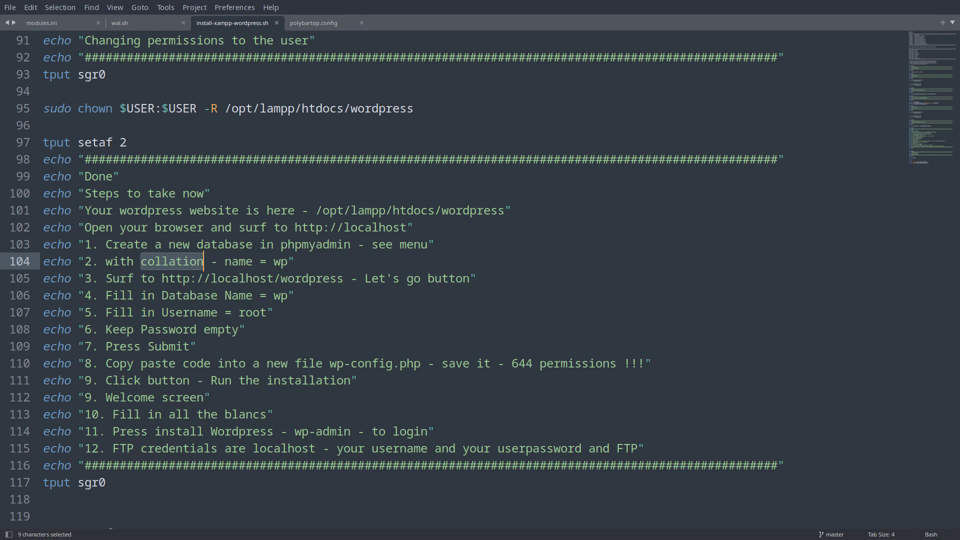
{"action": "key", "text": "F11"}
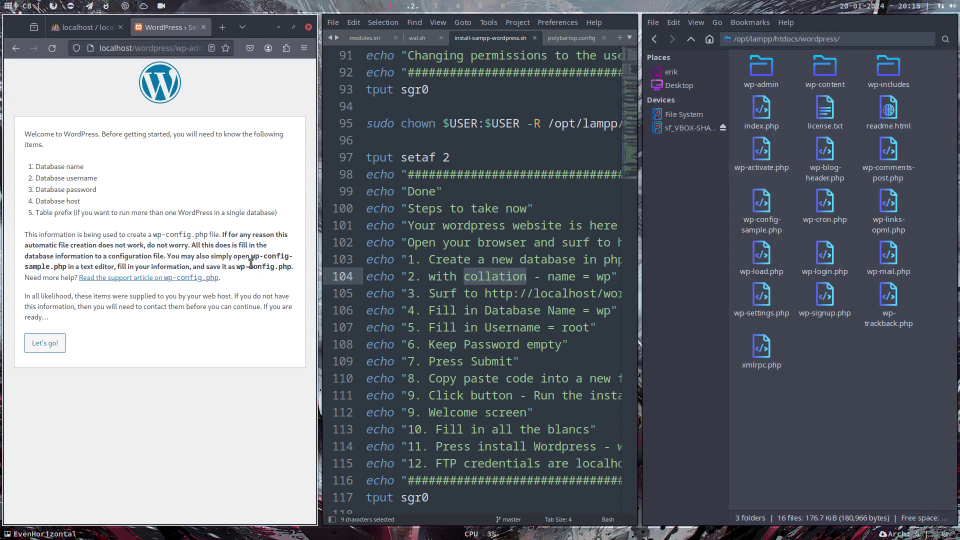
In phpMyAdmin at full screen, start a new database named wp
{"action": "left_click", "coordinate": [92, 24]}
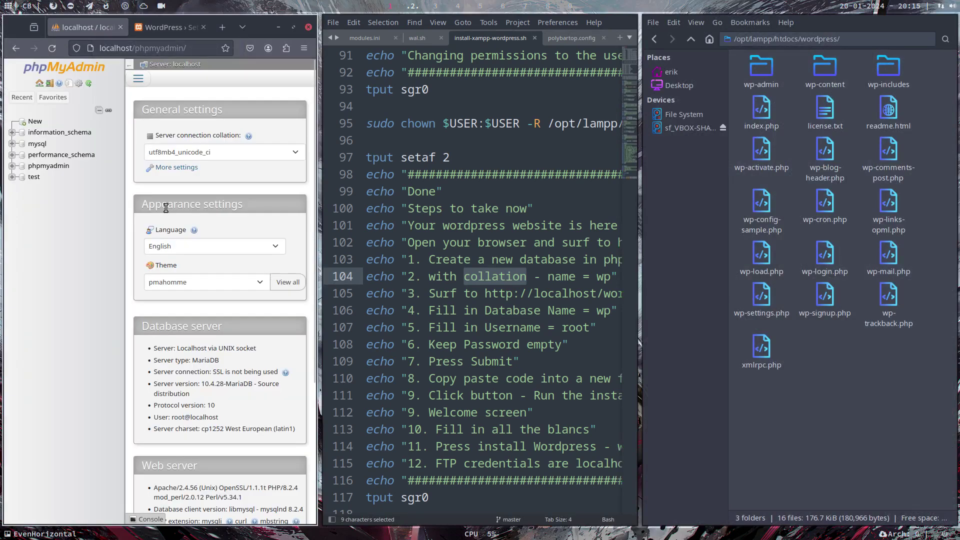
{"action": "key", "text": "F11"}
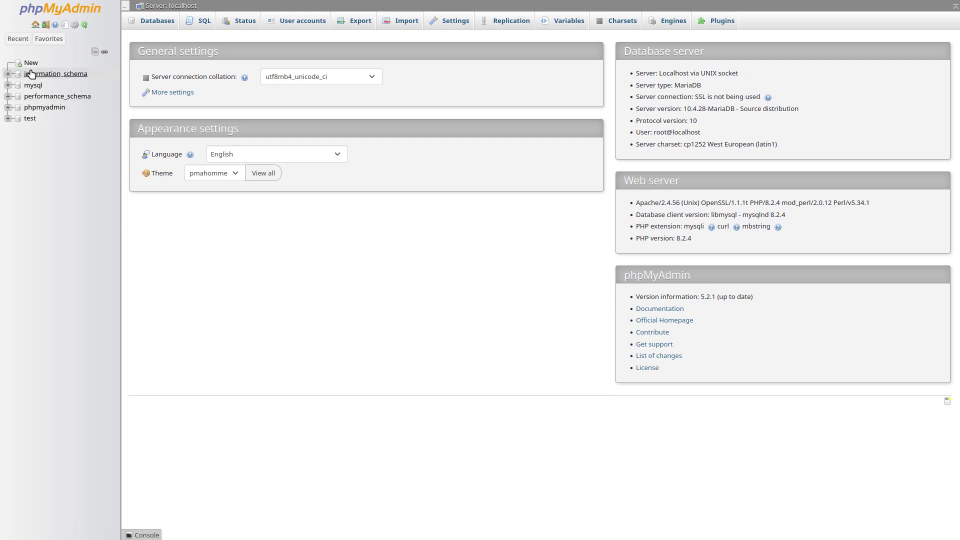
{"action": "left_click", "coordinate": [30, 64]}
{"action": "left_click", "coordinate": [172, 105]}
{"action": "type", "text": "w"}
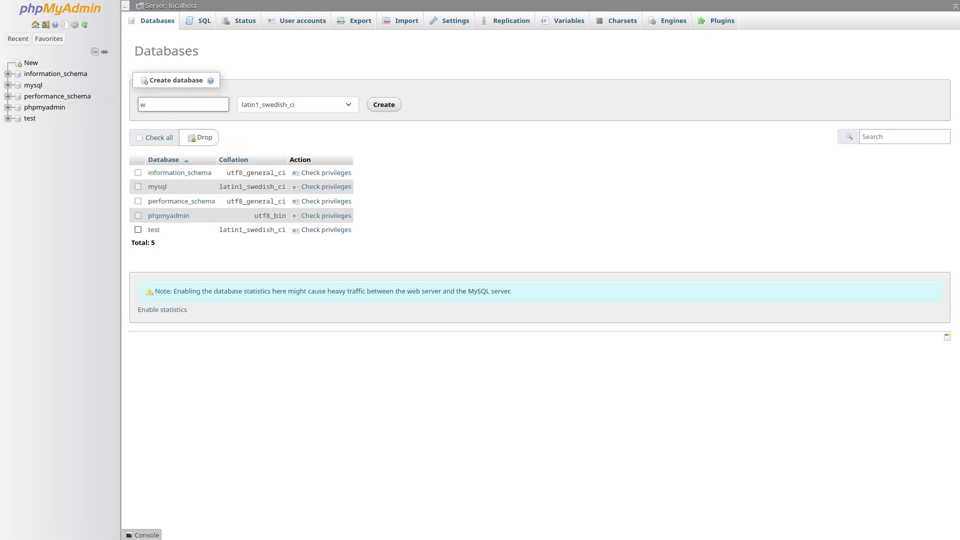
{"action": "type", "text": "o"}
{"action": "key", "text": "BackSpace"}
{"action": "type", "text": "p"}
Leave the collation unset, create the wp database and open it, then exit full screen
{"action": "left_click", "coordinate": [344, 107]}
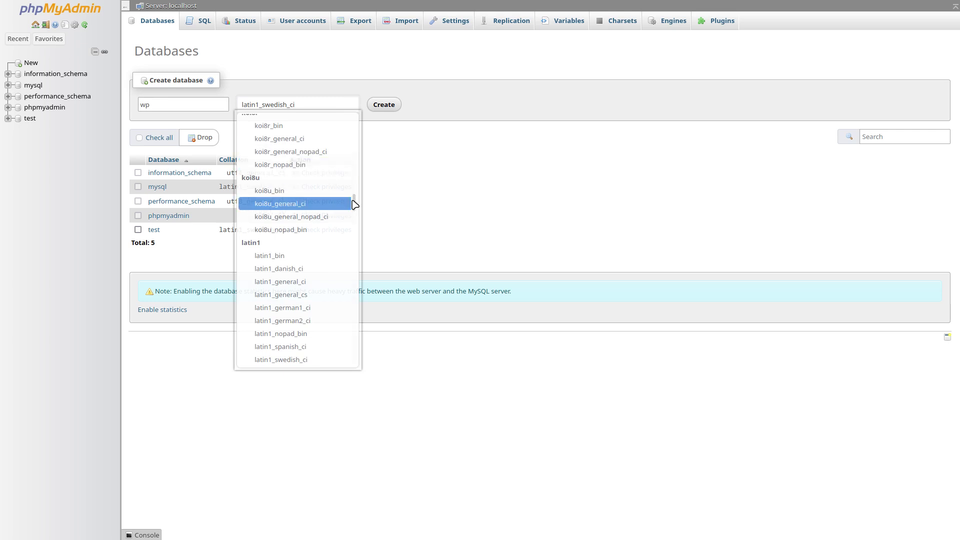
{"action": "left_click_drag", "start_coordinate": [355, 206], "coordinate": [356, 215]}
{"action": "left_click_drag", "start_coordinate": [356, 216], "coordinate": [356, 211]}
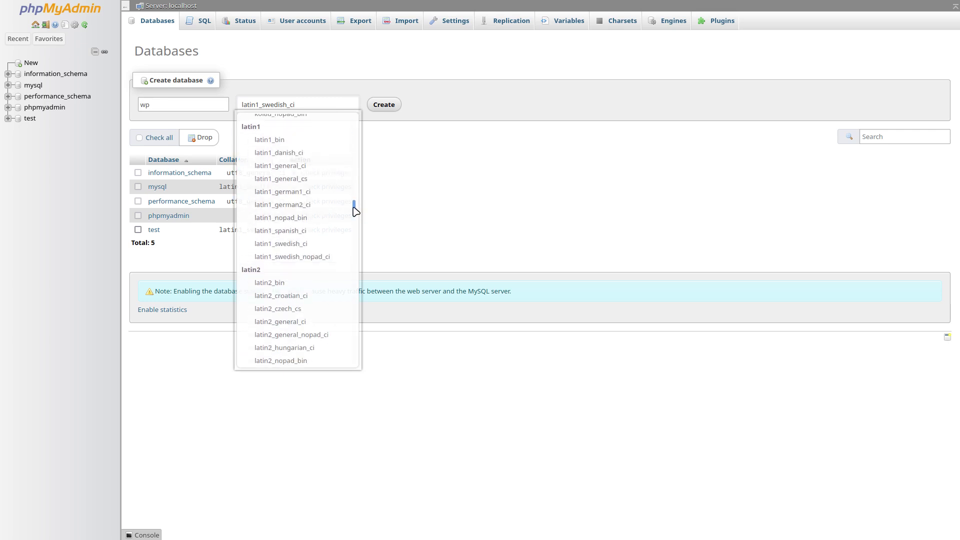
{"action": "left_click_drag", "start_coordinate": [356, 211], "coordinate": [358, 235]}
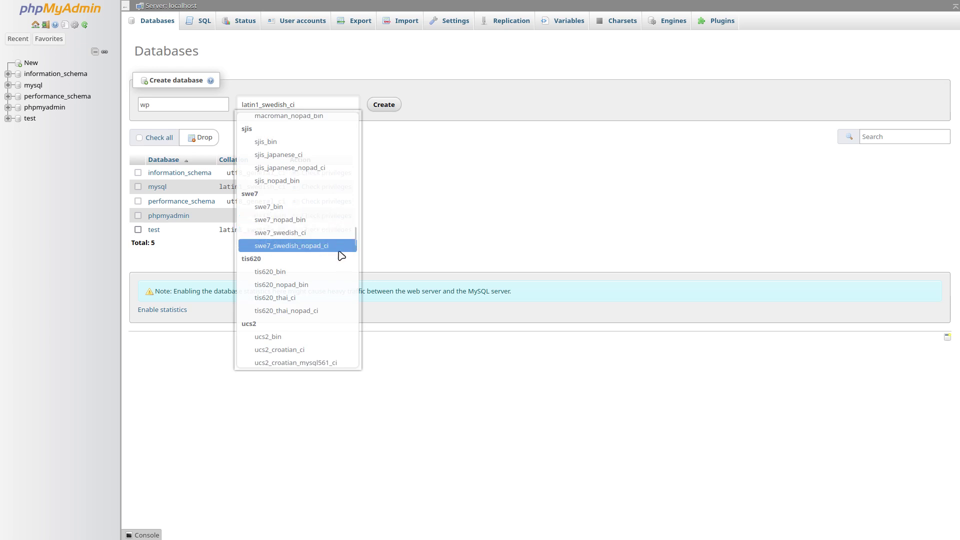
{"action": "left_click_drag", "start_coordinate": [356, 242], "coordinate": [332, 124]}
{"action": "left_click", "coordinate": [261, 122]}
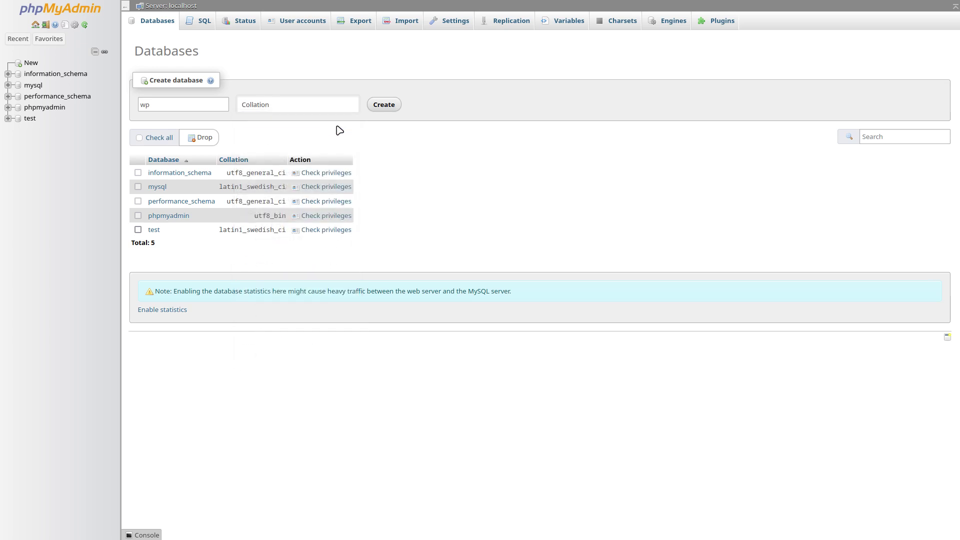
{"action": "left_click", "coordinate": [389, 106]}
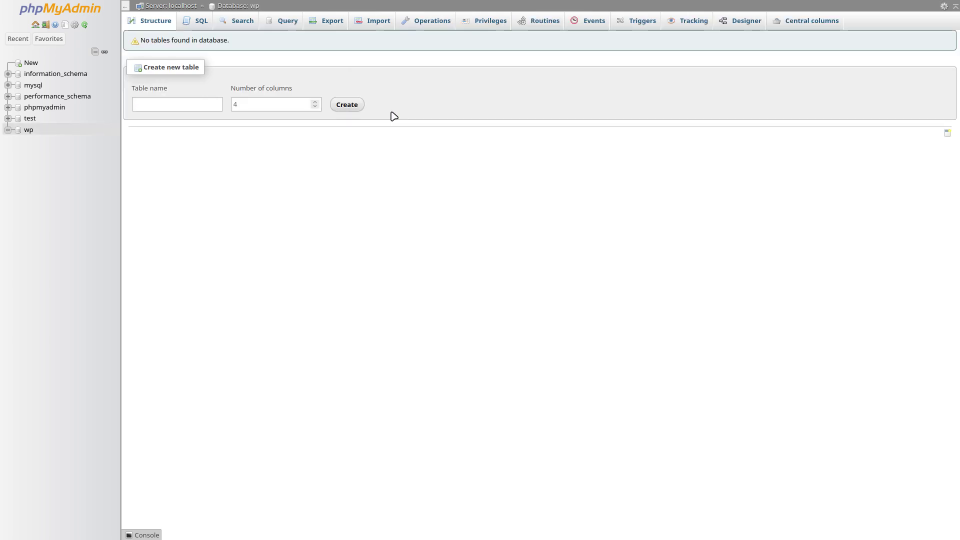
{"action": "left_click", "coordinate": [29, 131]}
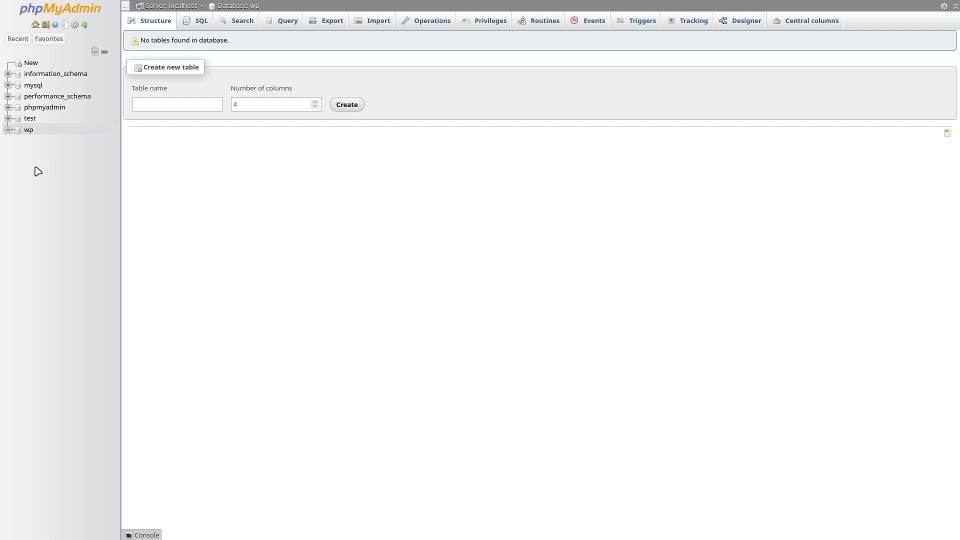
{"action": "key", "text": "super+f"}
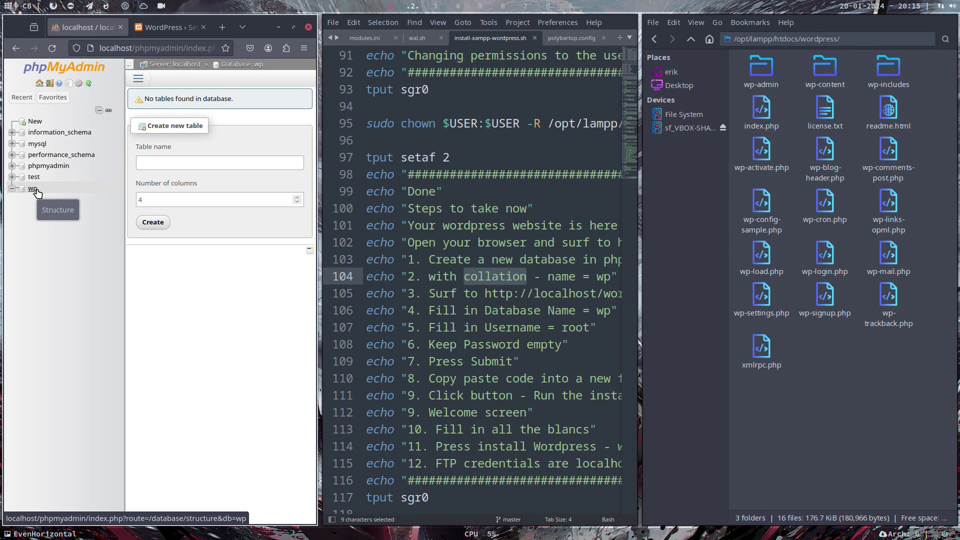
Highlight the wp database name in the script's step 2, then send the Thunar window to workspace 1
{"action": "left_click", "coordinate": [471, 310]}
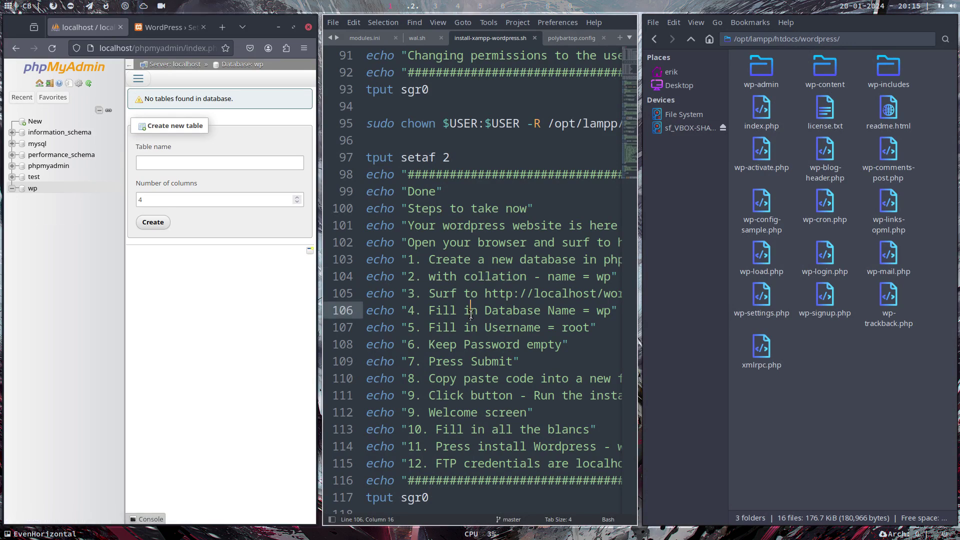
{"action": "key", "text": "super+f"}
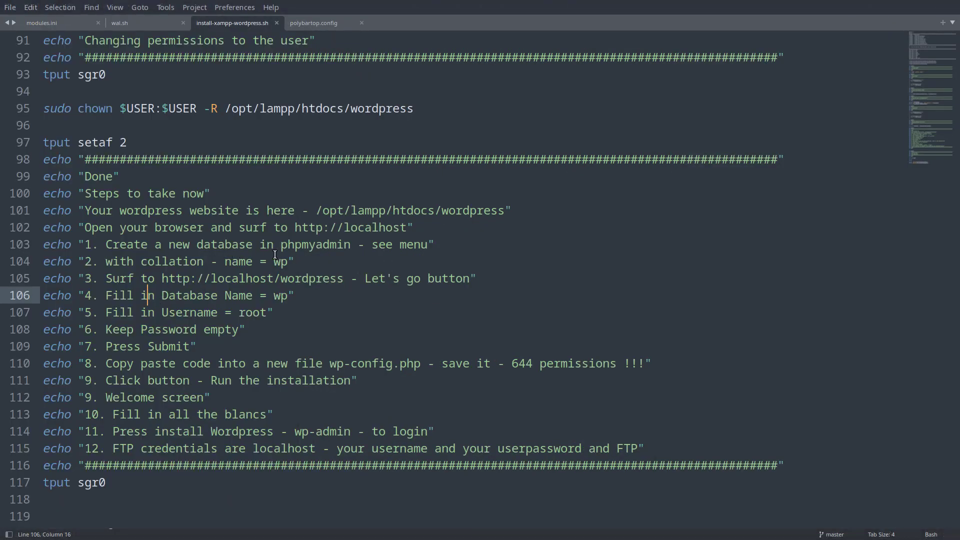
{"action": "left_click_drag", "start_coordinate": [296, 261], "coordinate": [112, 262]}
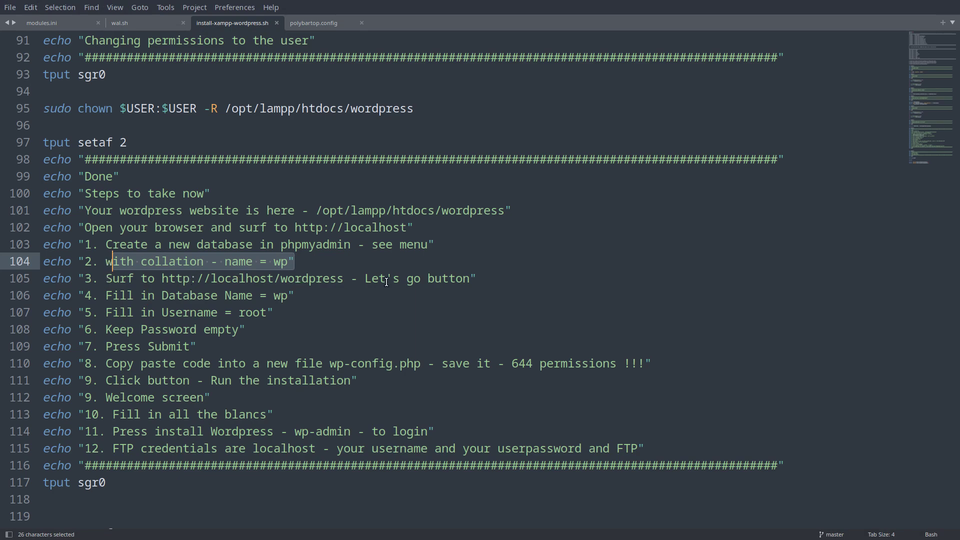
{"action": "key", "text": "super+f"}
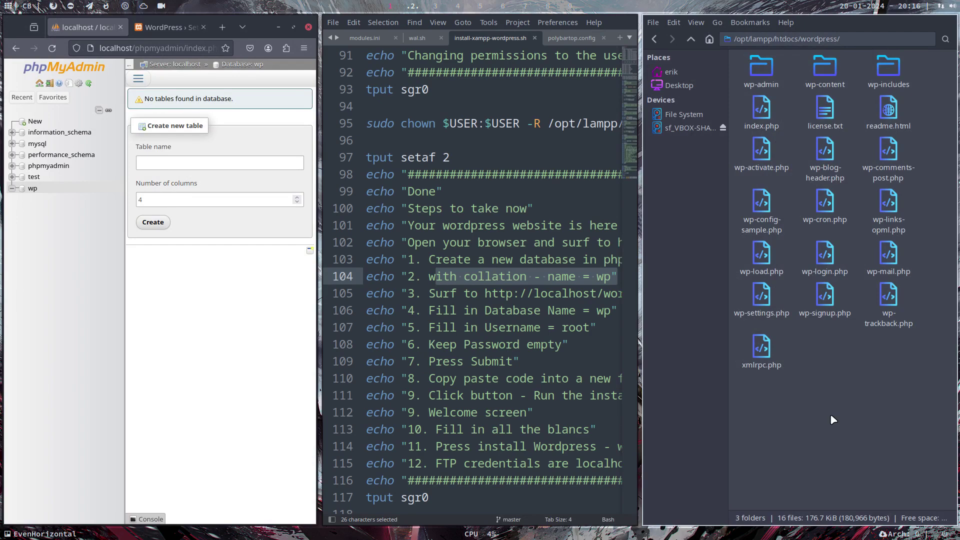
{"action": "key", "text": "super+1"}
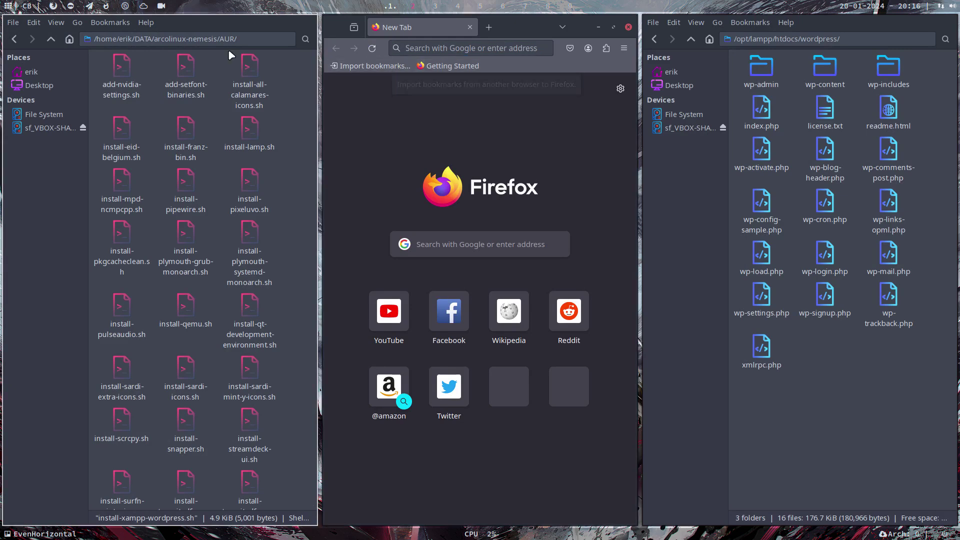
{"action": "scroll", "coordinate": [391, 7], "scroll_direction": "down", "scroll_amount": 1}
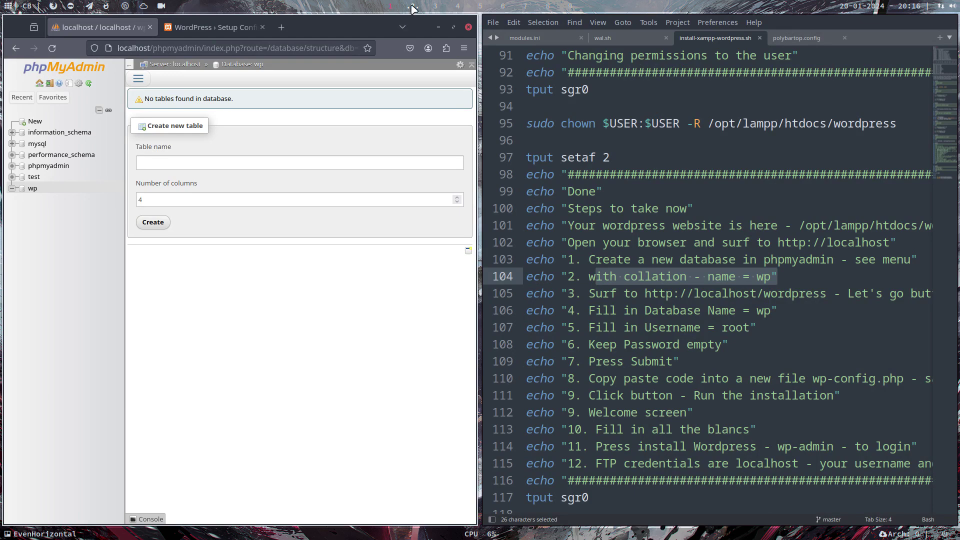
Return to the WordPress setup configuration page in the browser
{"action": "left_click", "coordinate": [237, 27]}
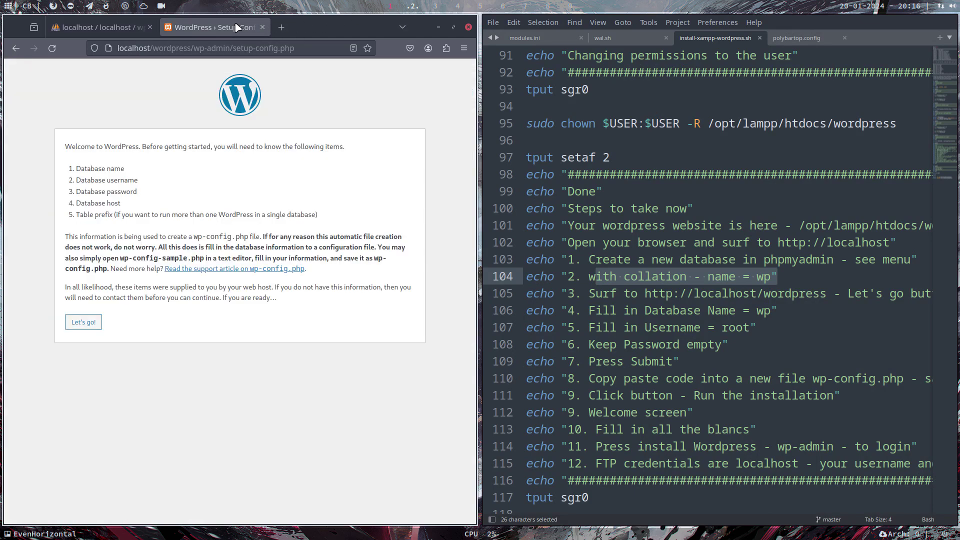
{"action": "left_click", "coordinate": [198, 47]}
{"action": "left_click_drag", "start_coordinate": [198, 48], "coordinate": [336, 43]}
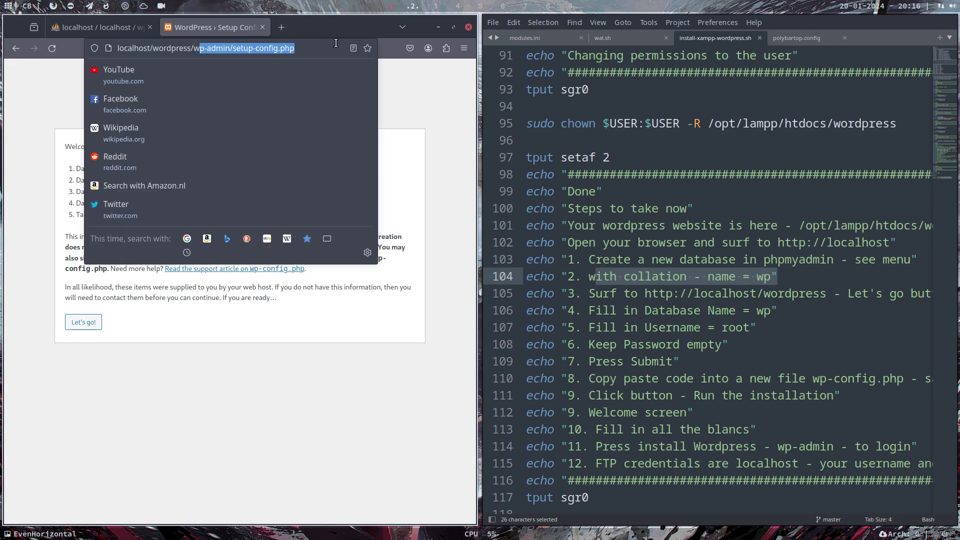
{"action": "left_click", "coordinate": [404, 100]}
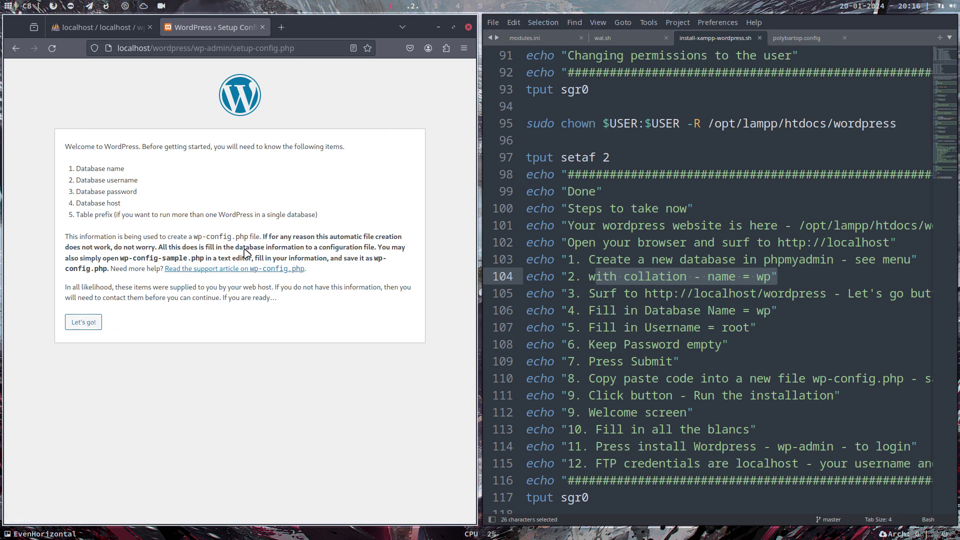
Submit database wp, user root, an empty password and host localhost
{"action": "left_click", "coordinate": [93, 323]}
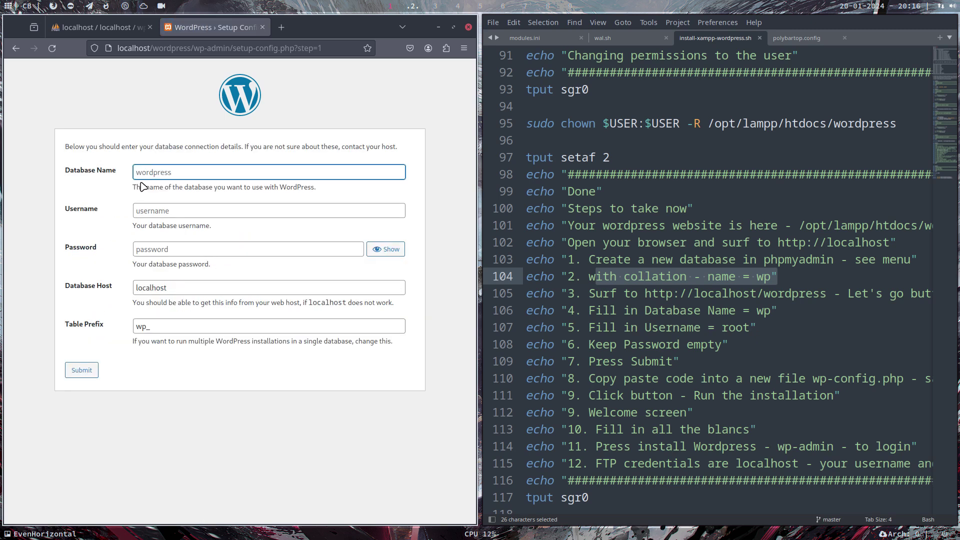
{"action": "type", "text": "wp"}
{"action": "left_click", "coordinate": [146, 210]}
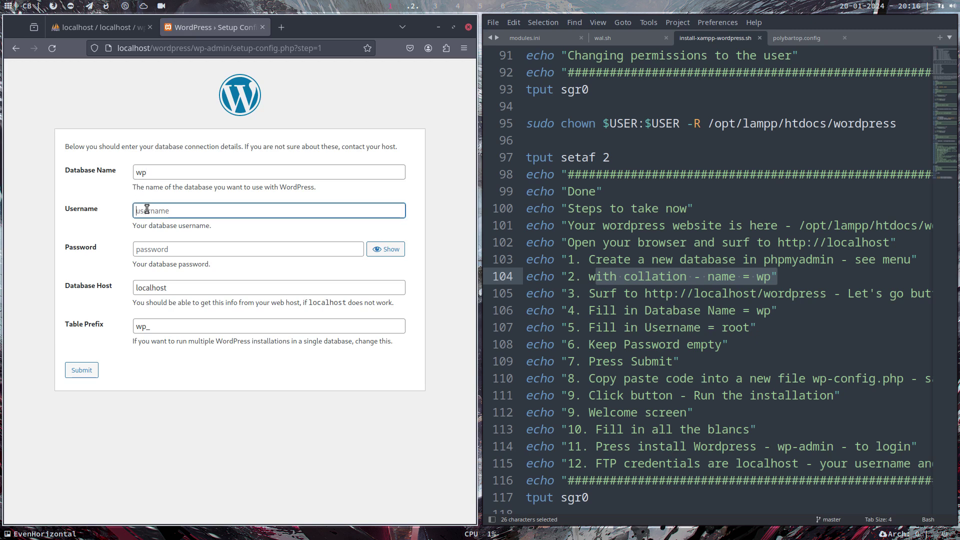
{"action": "type", "text": "root"}
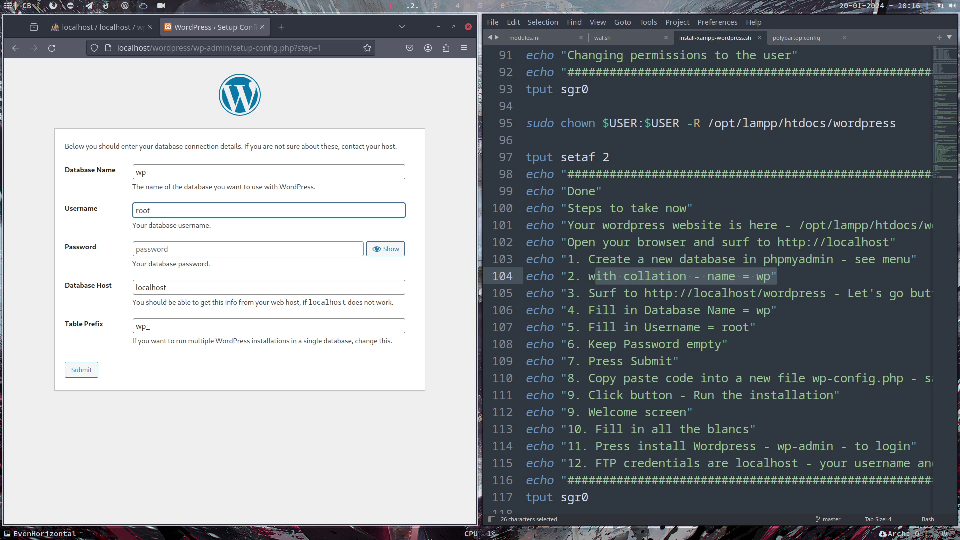
{"action": "left_click", "coordinate": [160, 248]}
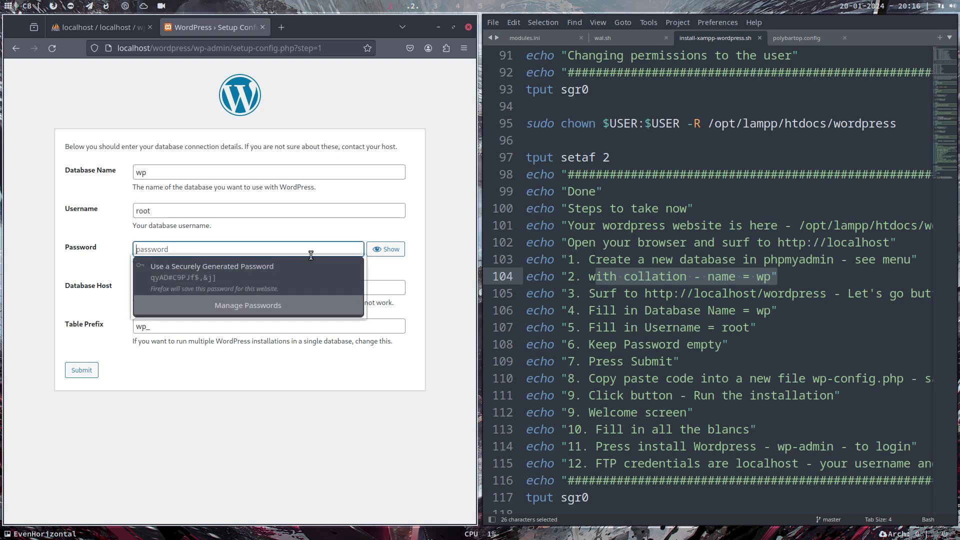
{"action": "left_click", "coordinate": [103, 289]}
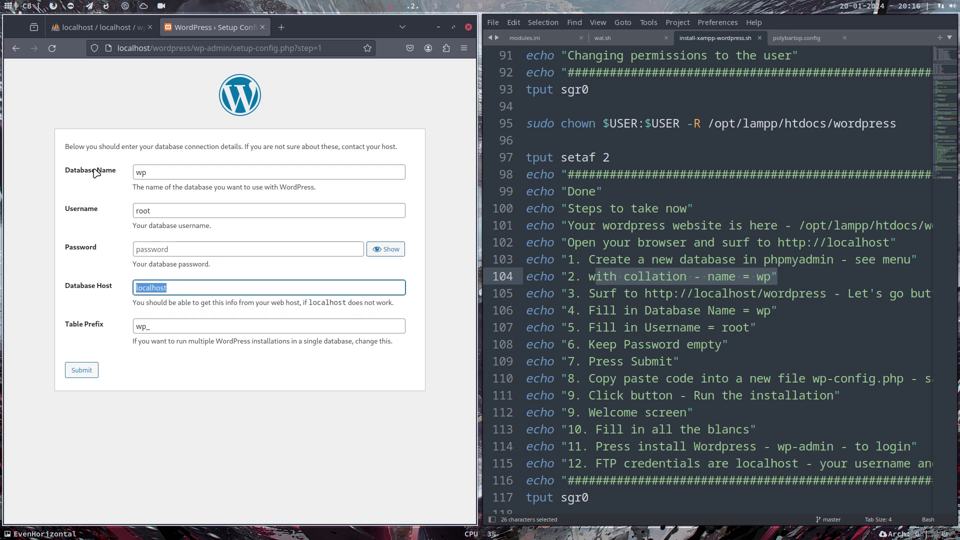
{"action": "left_click", "coordinate": [86, 370]}
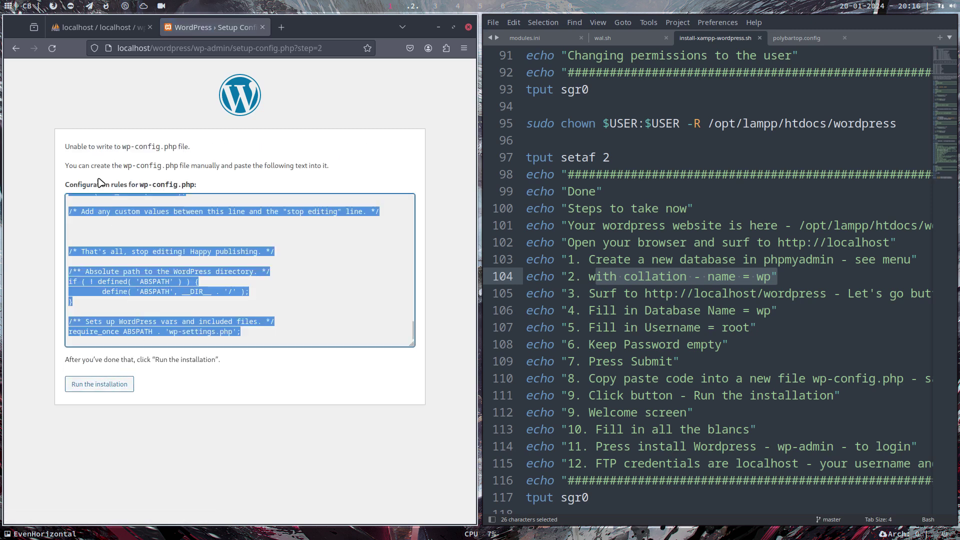
Copy the entire generated wp-config.php text and switch to workspace 1
{"action": "left_click", "coordinate": [156, 211]}
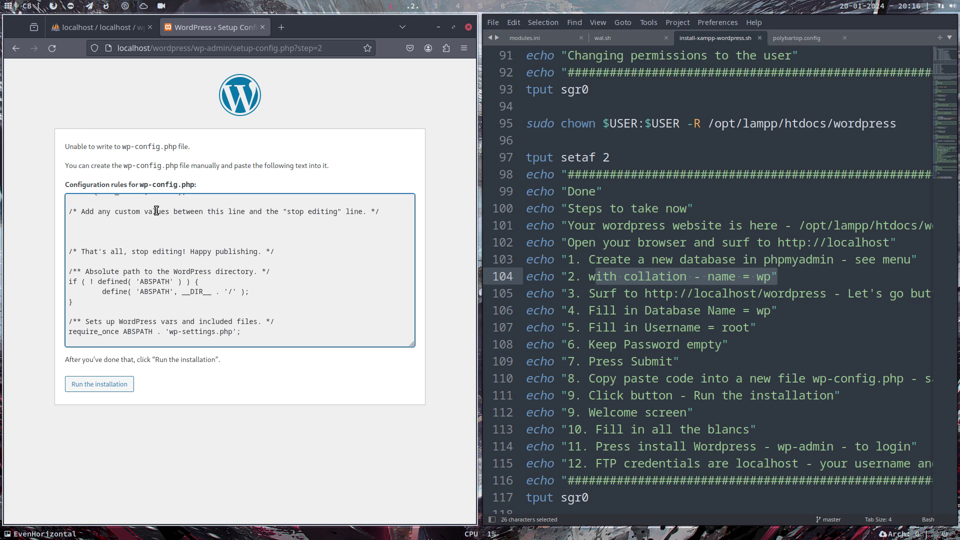
{"action": "key", "text": "ctrl+a"}
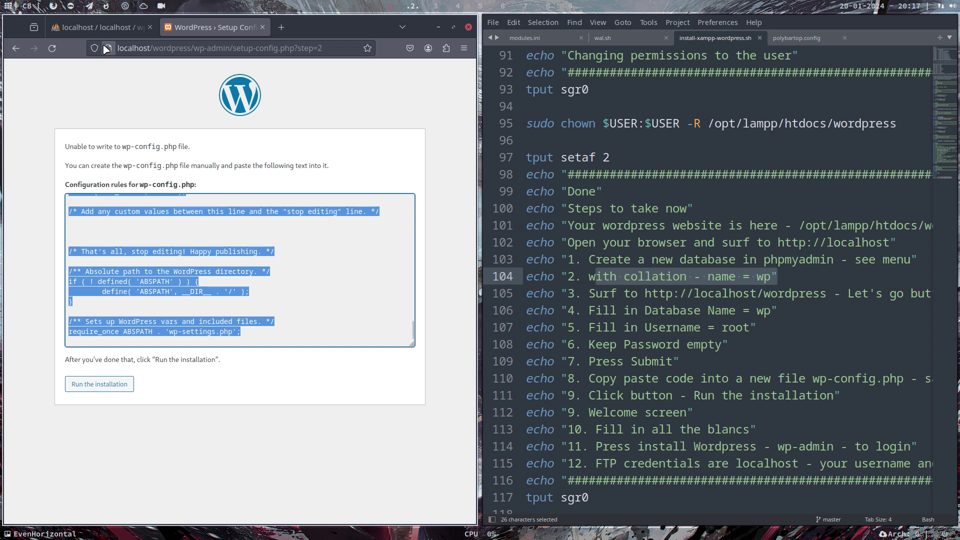
{"action": "key", "text": "super+1"}
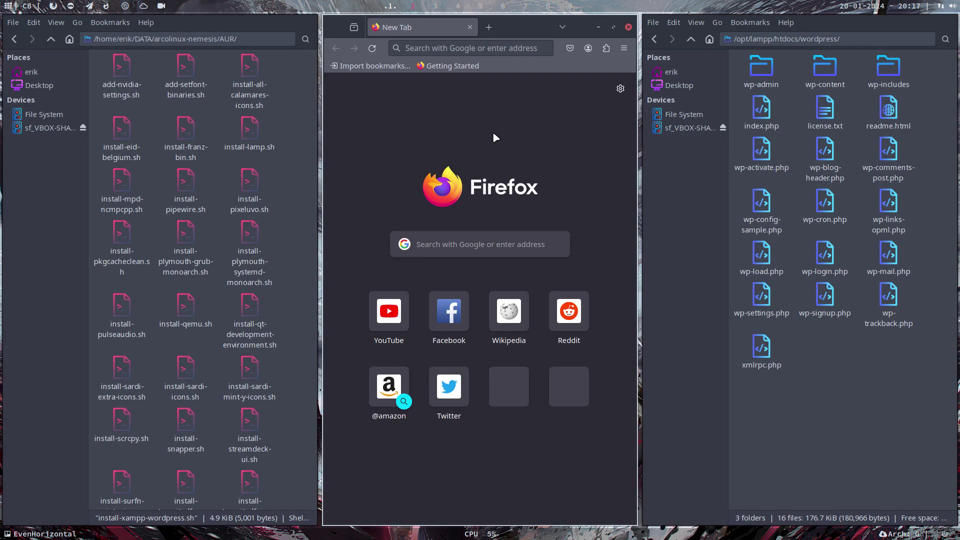
Close the Firefox and AUR folder windows and open wp-config-sample.php from /opt/lampp/htdocs/wordpress
{"action": "key", "text": "super+q"}
{"action": "left_click", "coordinate": [264, 159]}
{"action": "key", "text": "super+q"}
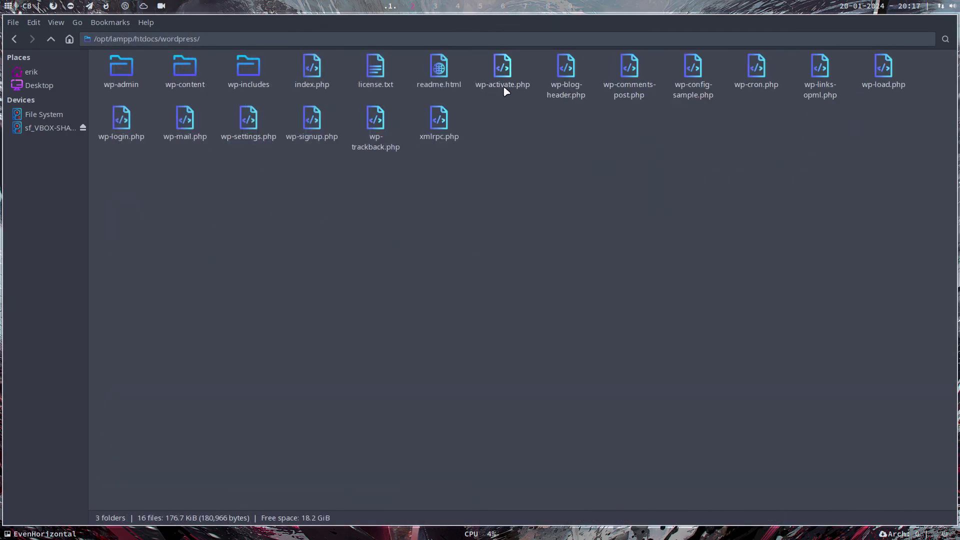
{"action": "left_click", "coordinate": [692, 70]}
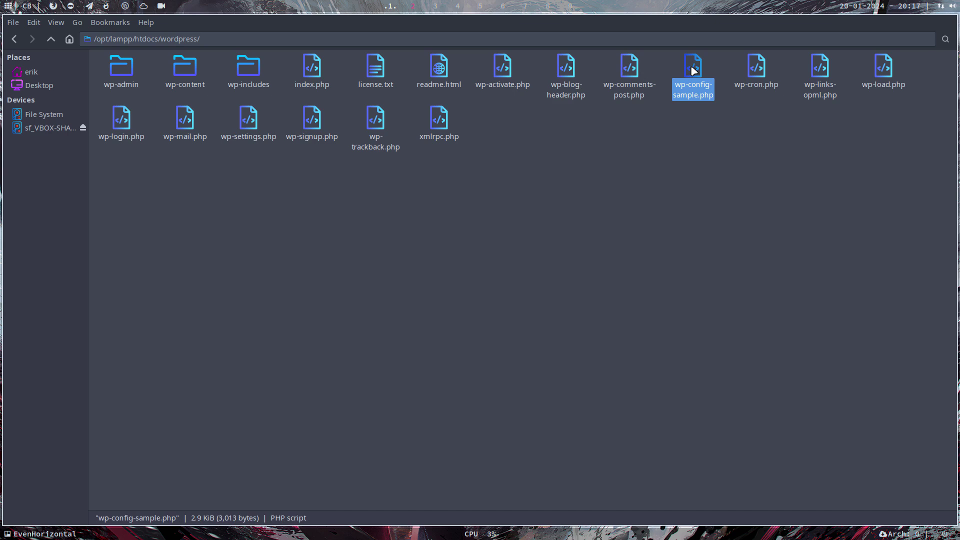
{"action": "scroll", "coordinate": [392, 8], "scroll_direction": "up", "scroll_amount": 1}
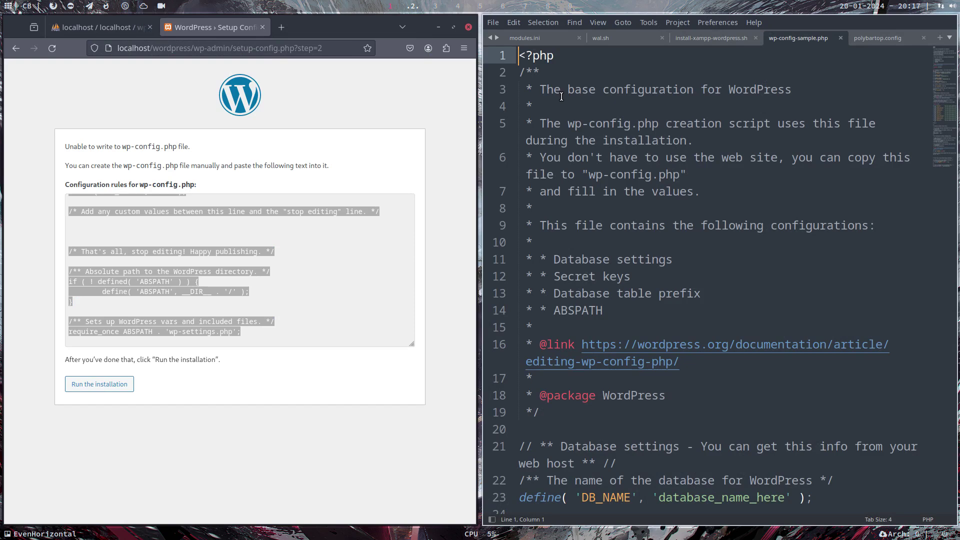
Replace the sample file's contents with the copied WordPress configuration
{"action": "key", "text": "ctrl+a"}
{"action": "key", "text": "BackSpace"}
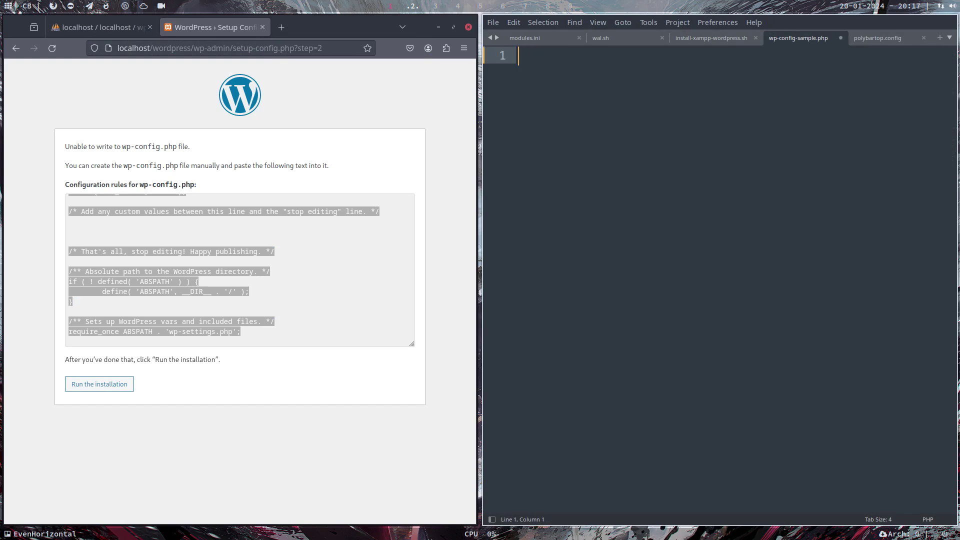
{"action": "key", "text": "ctrl+v"}
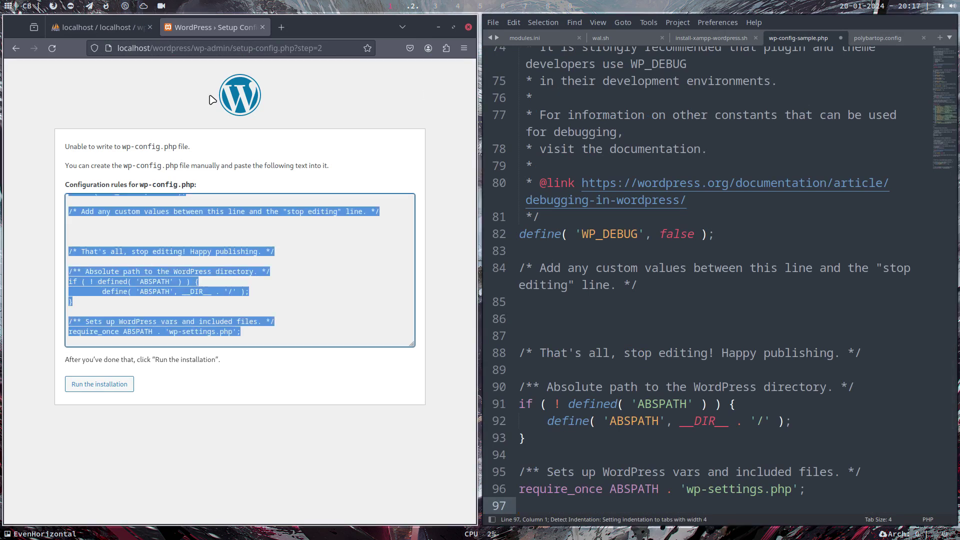
{"action": "scroll", "coordinate": [790, 167], "scroll_direction": "up", "scroll_amount": 1}
{"action": "scroll", "coordinate": [790, 167], "scroll_direction": "up", "scroll_amount": 20}
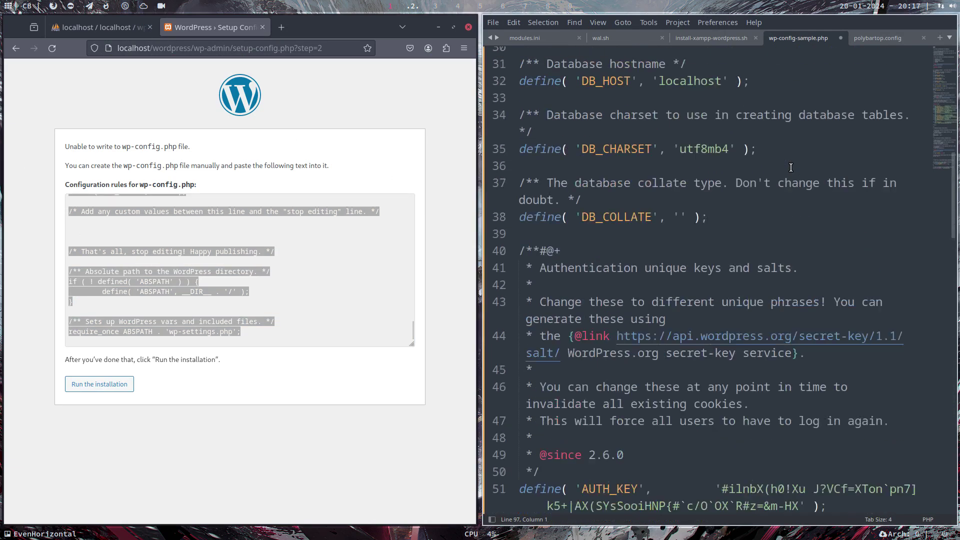
{"action": "scroll", "coordinate": [715, 154], "scroll_direction": "down", "scroll_amount": 1}
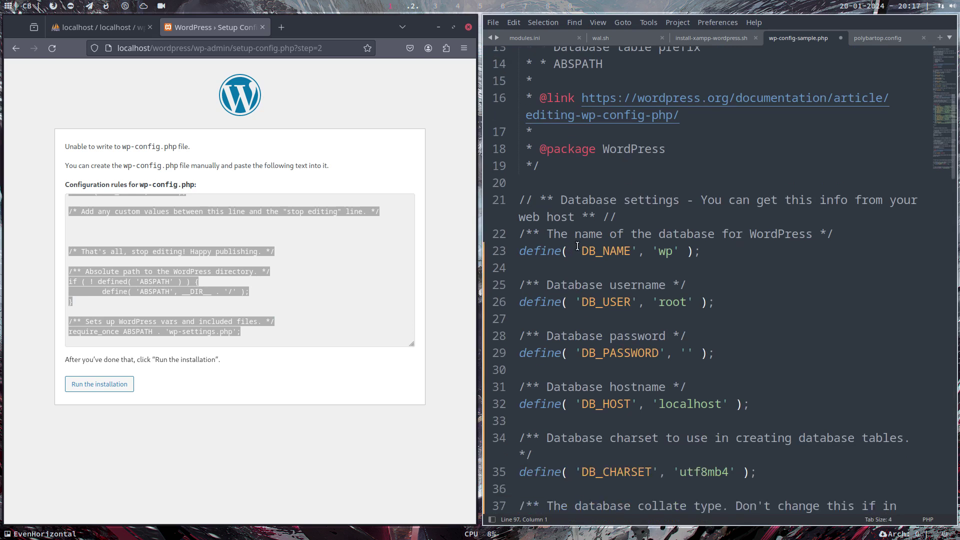
Verify DB_NAME 'wp', DB_USER 'root', DB_HOST 'localhost' and an empty password
{"action": "double_click", "coordinate": [603, 250]}
{"action": "double_click", "coordinate": [664, 251]}
{"action": "double_click", "coordinate": [675, 302]}
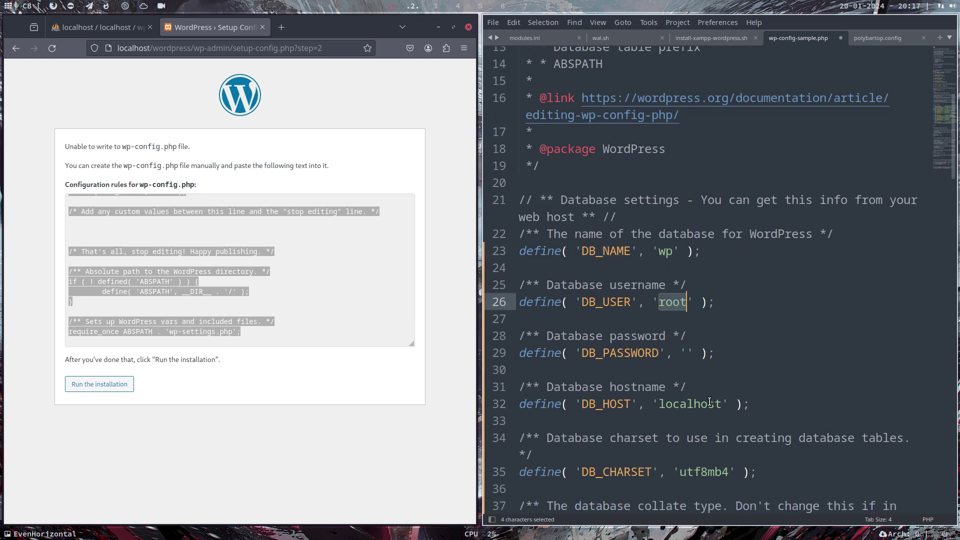
{"action": "double_click", "coordinate": [692, 404]}
{"action": "left_click", "coordinate": [687, 353]}
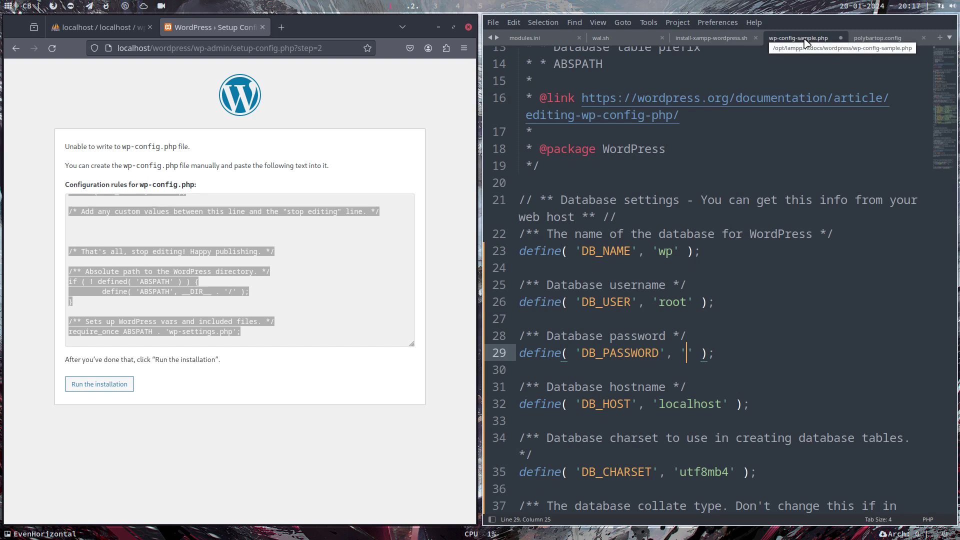
Save the file as wp-config.php in /opt/lampp/htdocs/wordpress, dropping 'sample' from the name
{"action": "left_click", "coordinate": [496, 22]}
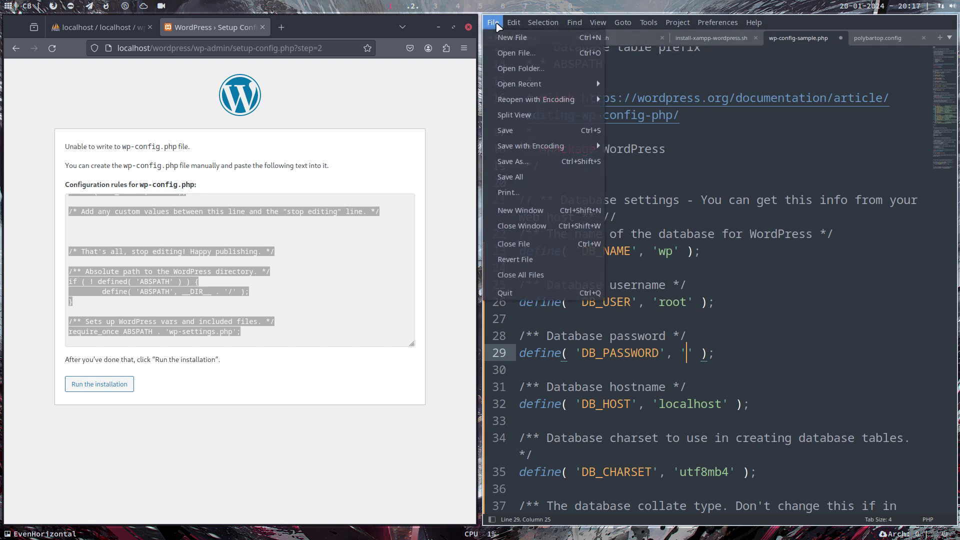
{"action": "left_click", "coordinate": [535, 156]}
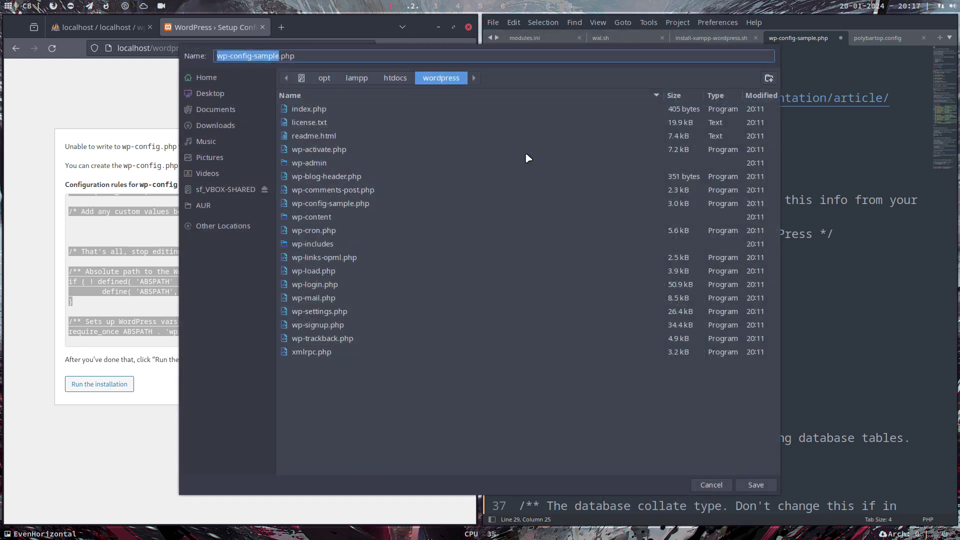
{"action": "double_click", "coordinate": [279, 58]}
{"action": "key", "text": "BackSpace"}
{"action": "key", "text": "BackSpace"}
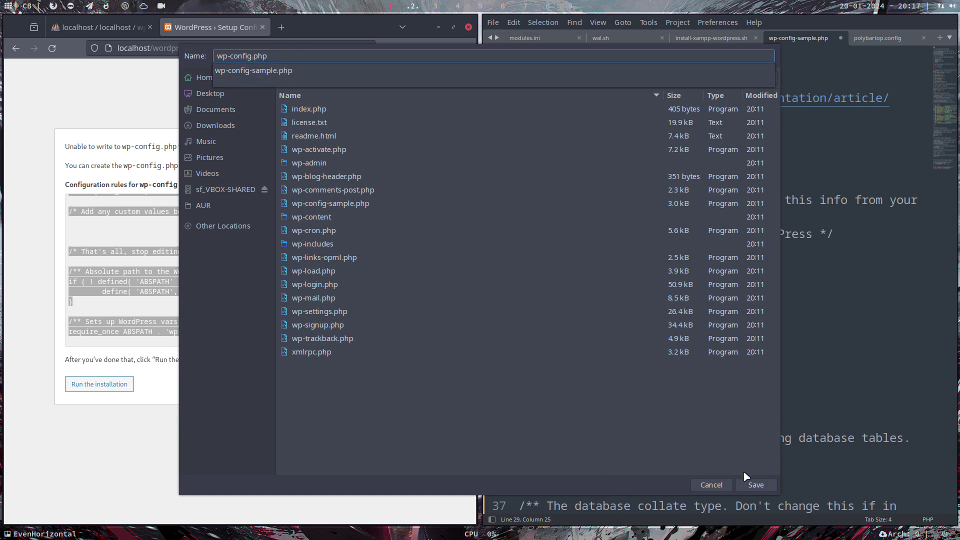
{"action": "left_click", "coordinate": [756, 486]}
{"action": "left_click", "coordinate": [756, 485]}
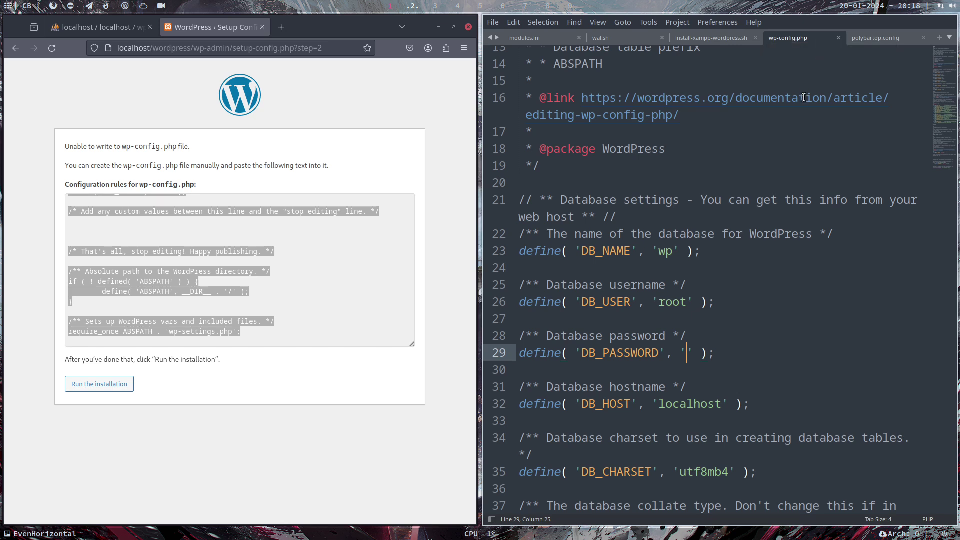
Run the installation and enter arcolinux as the site title
{"action": "left_click", "coordinate": [334, 137]}
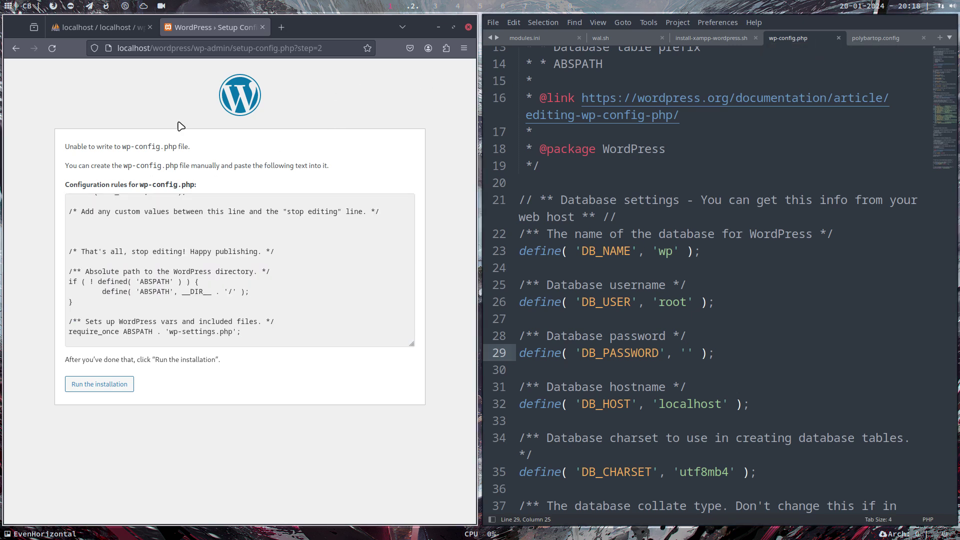
{"action": "left_click", "coordinate": [115, 386]}
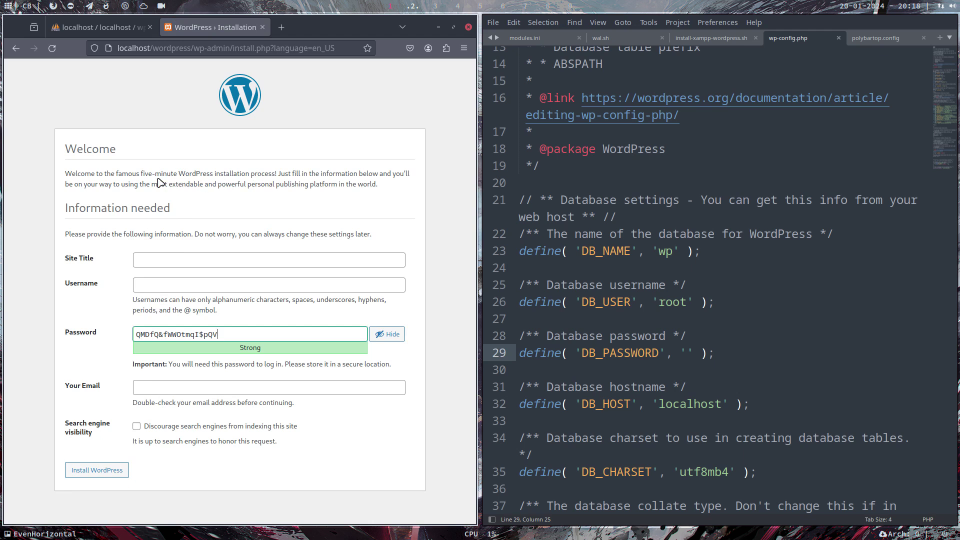
{"action": "left_click", "coordinate": [152, 255]}
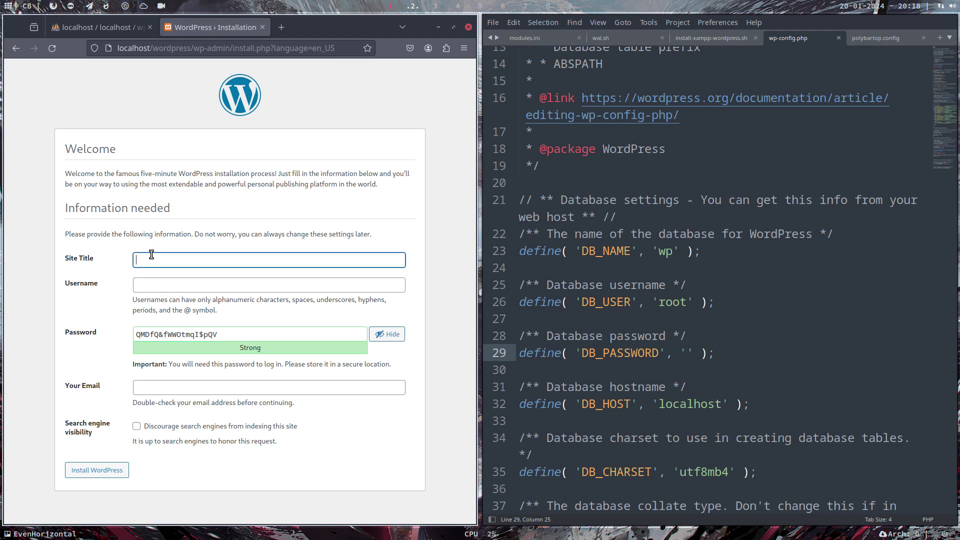
{"action": "type", "text": "arcolinux"}
Enter the admin username, a confirmed weak password, the e-mail, and discourage search engines
{"action": "left_click", "coordinate": [136, 285]}
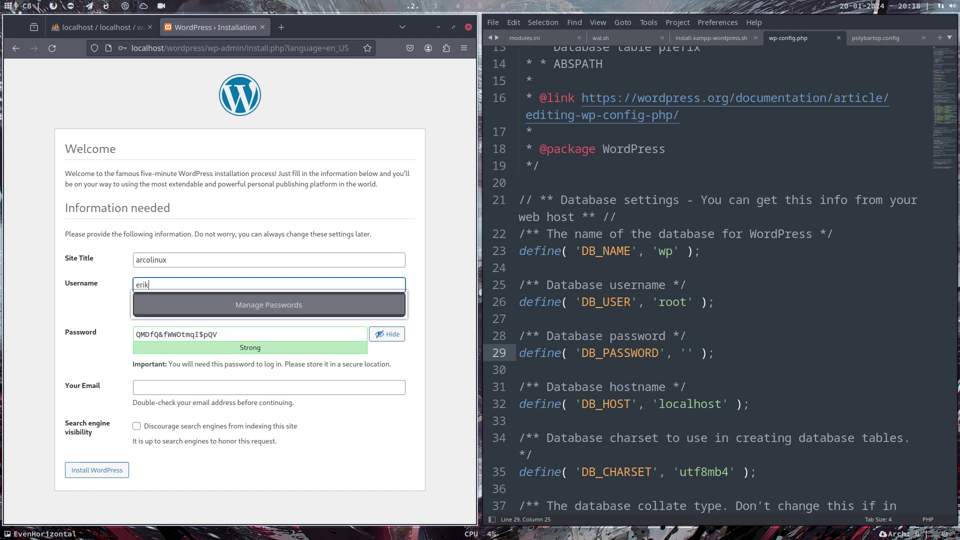
{"action": "key", "text": "Tab"}
{"action": "key", "text": "Tab"}
{"action": "key", "text": "Tab"}
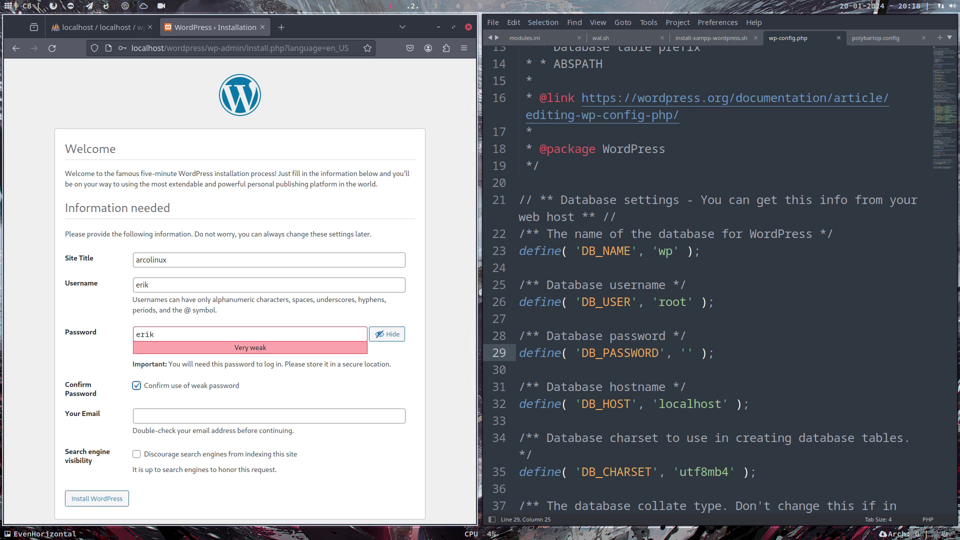
{"action": "key", "text": "Tab"}
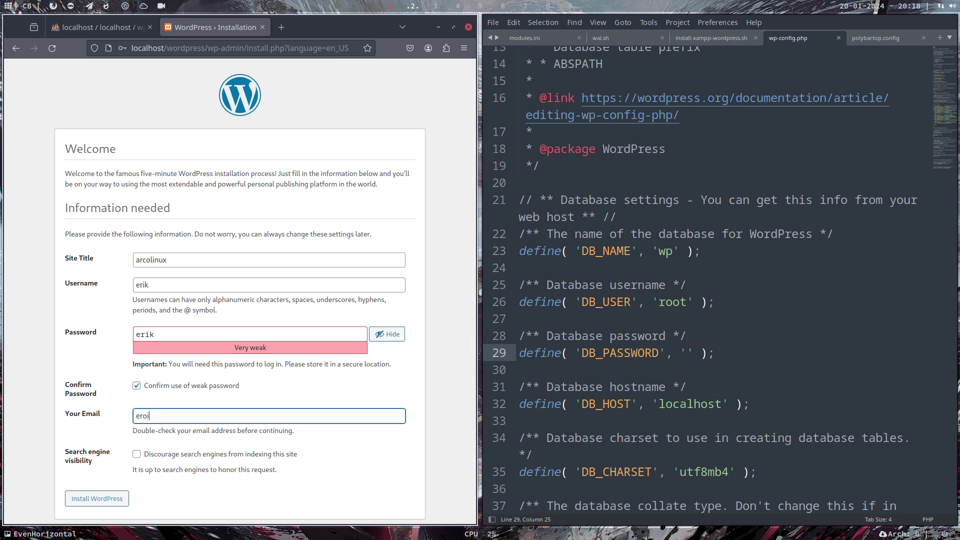
{"action": "key", "text": "Tab"}
{"action": "key", "text": "Tab"}
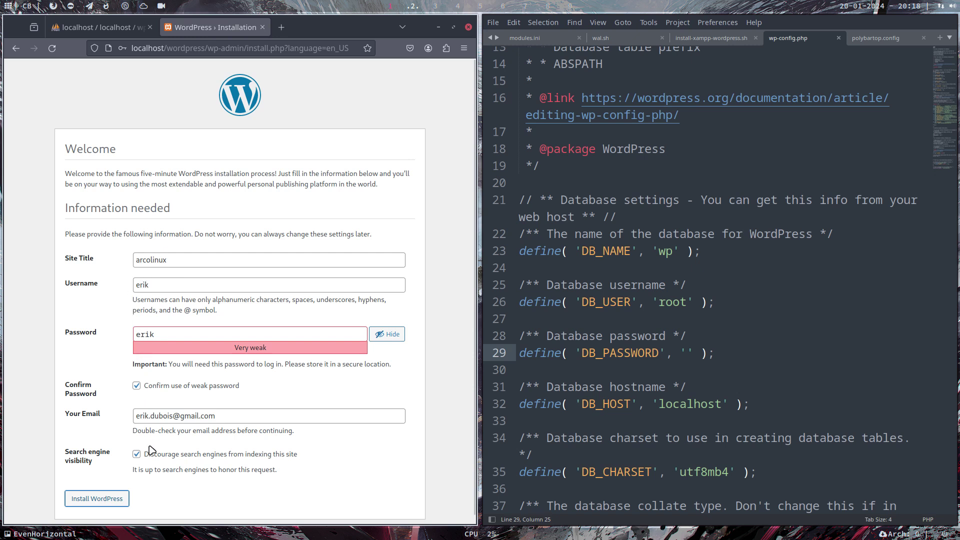
Install WordPress, save the login, log in and dismiss the welcome panel
{"action": "left_click", "coordinate": [102, 502]}
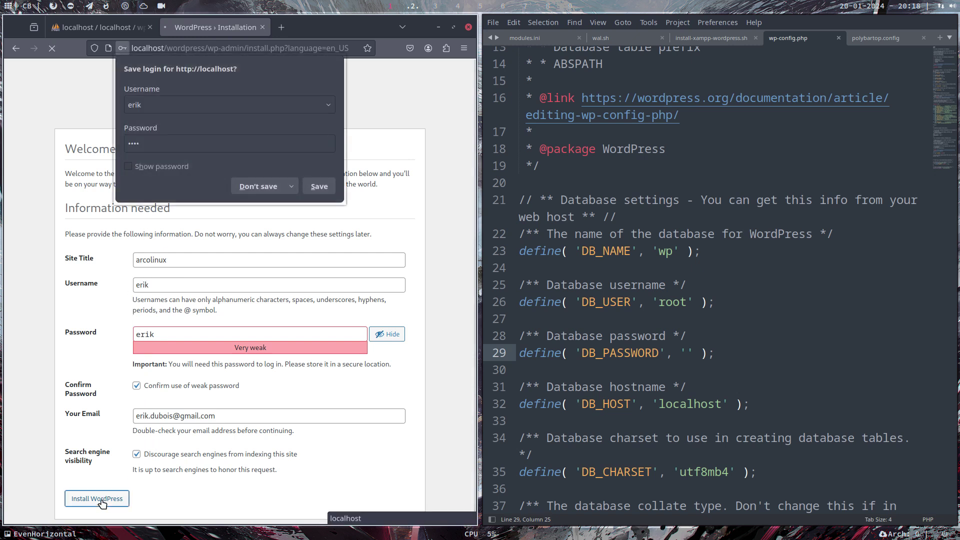
{"action": "left_click", "coordinate": [319, 187]}
{"action": "left_click", "coordinate": [73, 254]}
{"action": "left_click", "coordinate": [293, 239]}
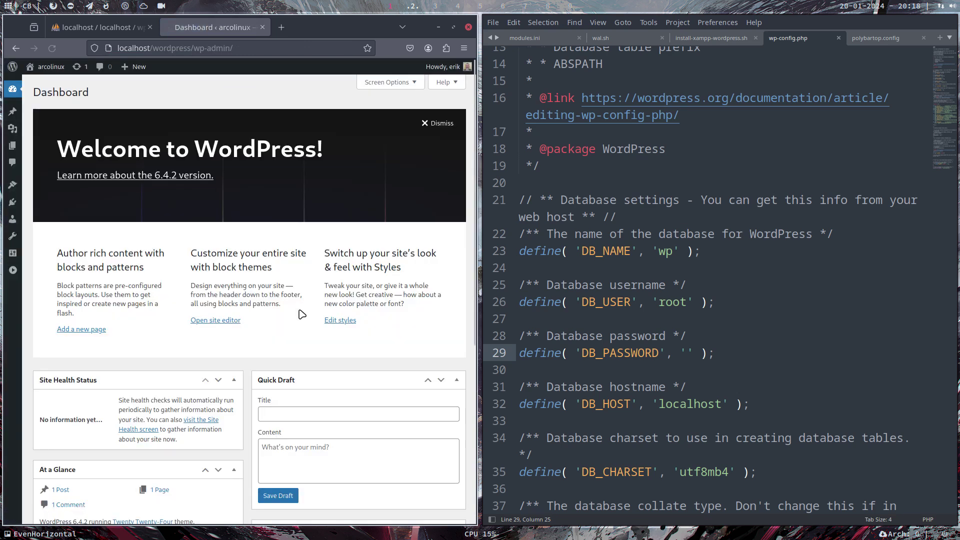
{"action": "left_click", "coordinate": [434, 123]}
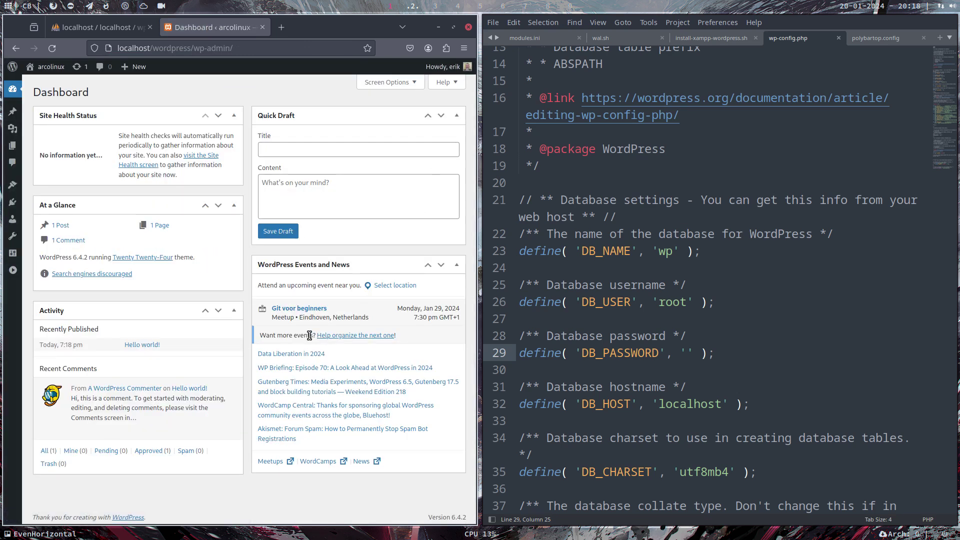
Open the live site in a new tab before the dashboard and compare both tabs
{"action": "mouse_move", "coordinate": [55, 66]}
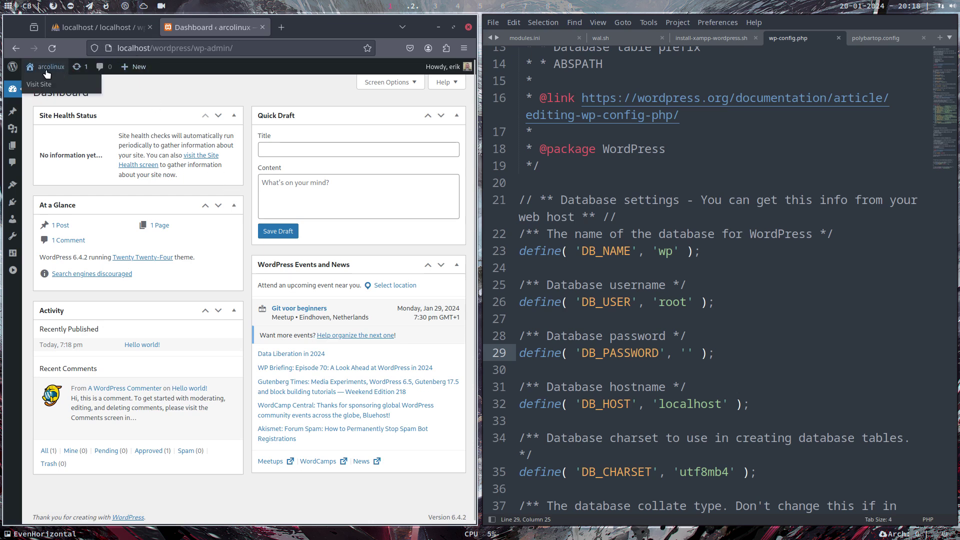
{"action": "right_click", "coordinate": [38, 84]}
{"action": "left_click", "coordinate": [86, 94]}
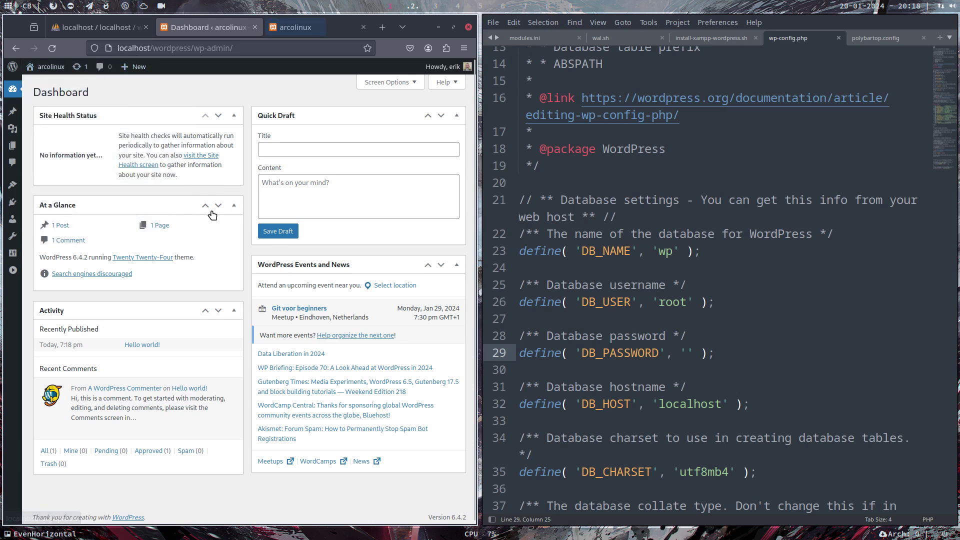
{"action": "left_click_drag", "start_coordinate": [303, 26], "coordinate": [215, 31]}
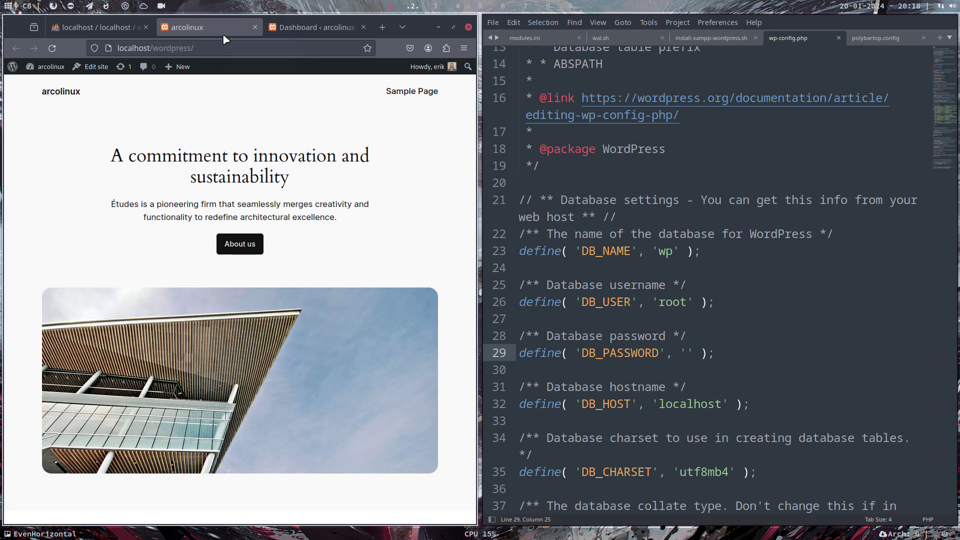
{"action": "left_click", "coordinate": [307, 24]}
{"action": "left_click", "coordinate": [209, 24]}
{"action": "left_click", "coordinate": [278, 25]}
{"action": "left_click", "coordinate": [238, 32]}
{"action": "left_click", "coordinate": [287, 31]}
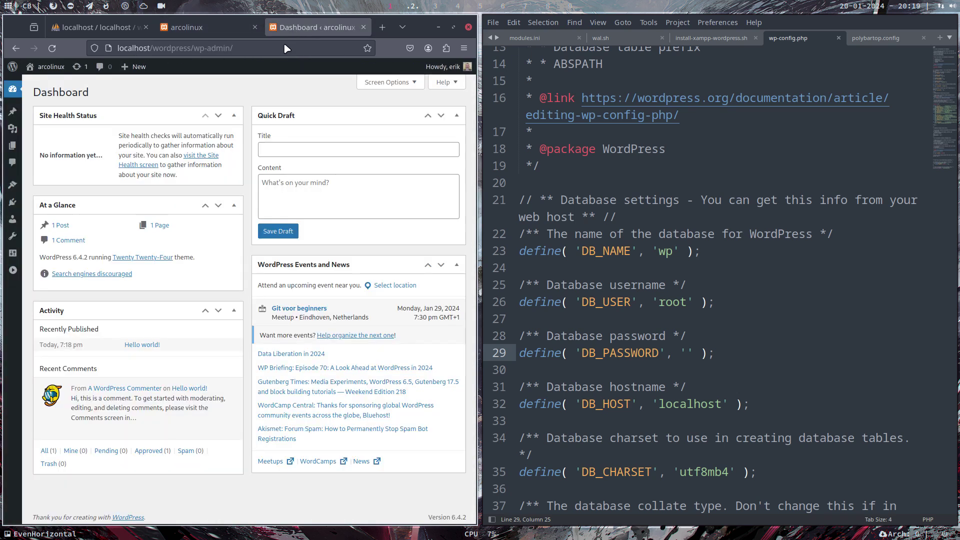
{"action": "left_click", "coordinate": [188, 22]}
{"action": "left_click", "coordinate": [307, 32]}
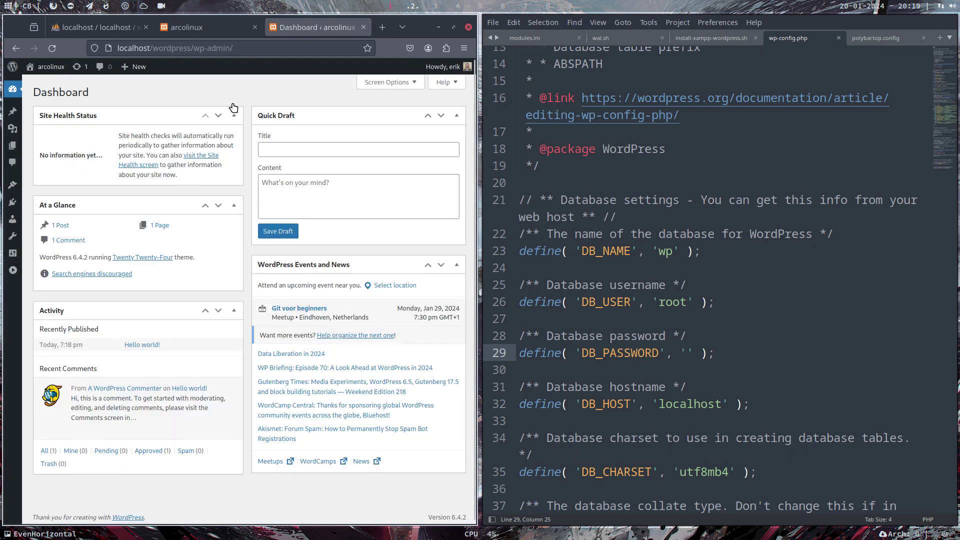
{"action": "left_click", "coordinate": [602, 211]}
Close the editor and update Akismet Anti-spam to 5.3.1 through the FTP connection prompt
{"action": "key", "text": "super+q"}
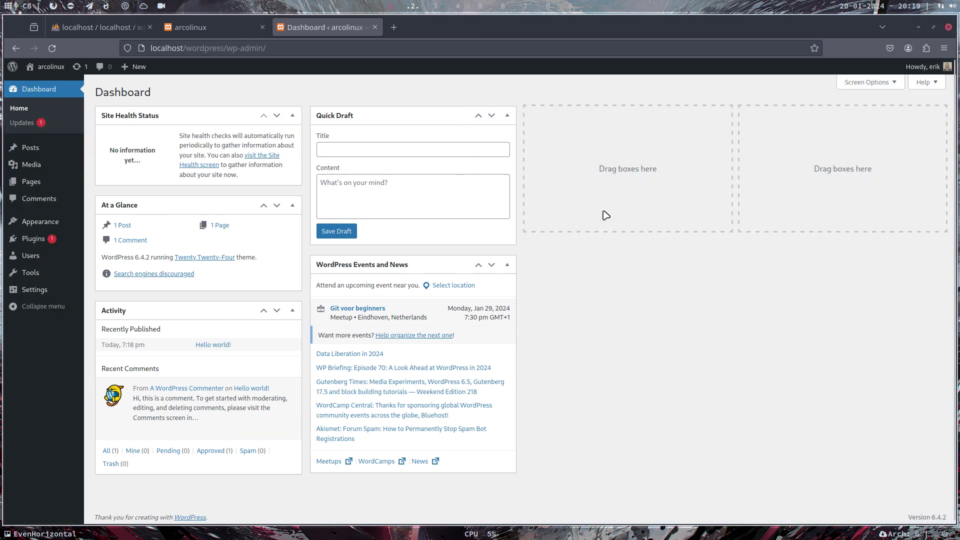
{"action": "left_click", "coordinate": [55, 240]}
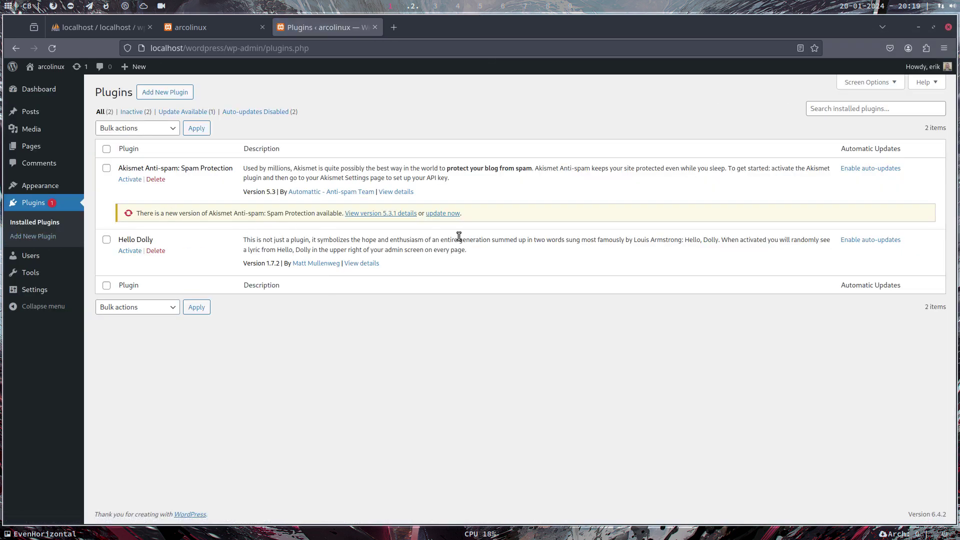
{"action": "left_click", "coordinate": [453, 213]}
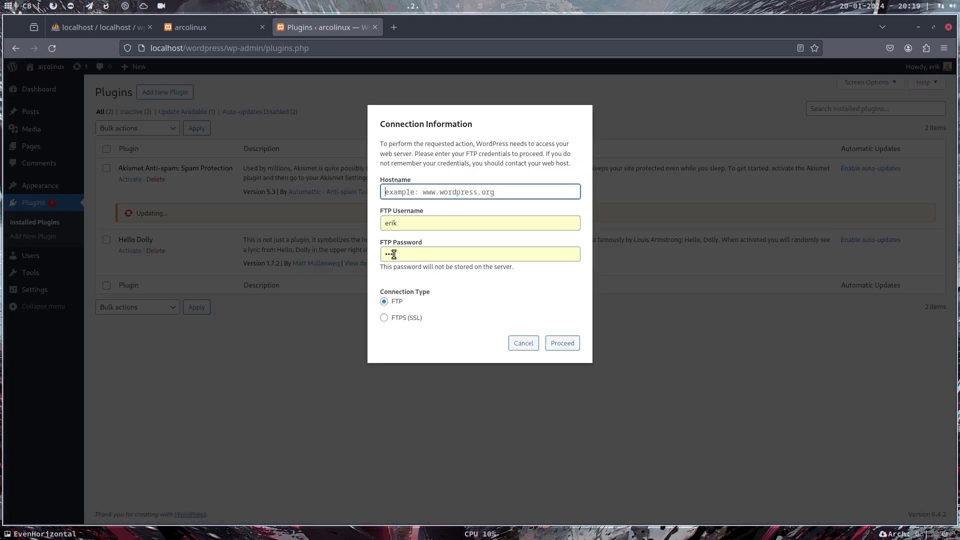
{"action": "type", "text": "1"}
{"action": "key", "text": "Return"}
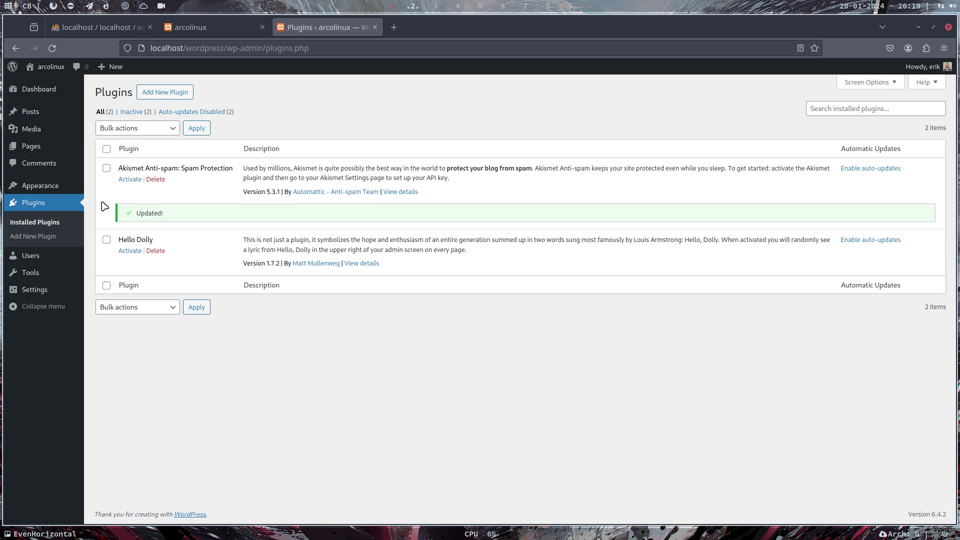
{"action": "left_click", "coordinate": [96, 187]}
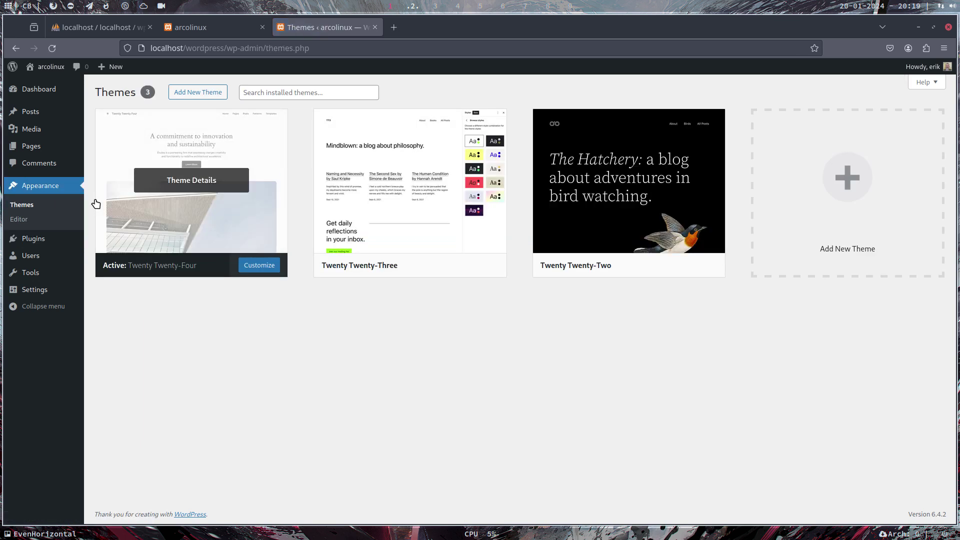
Find Neve among available themes, install it through the FTP prompt, and activate it
{"action": "left_click", "coordinate": [863, 217]}
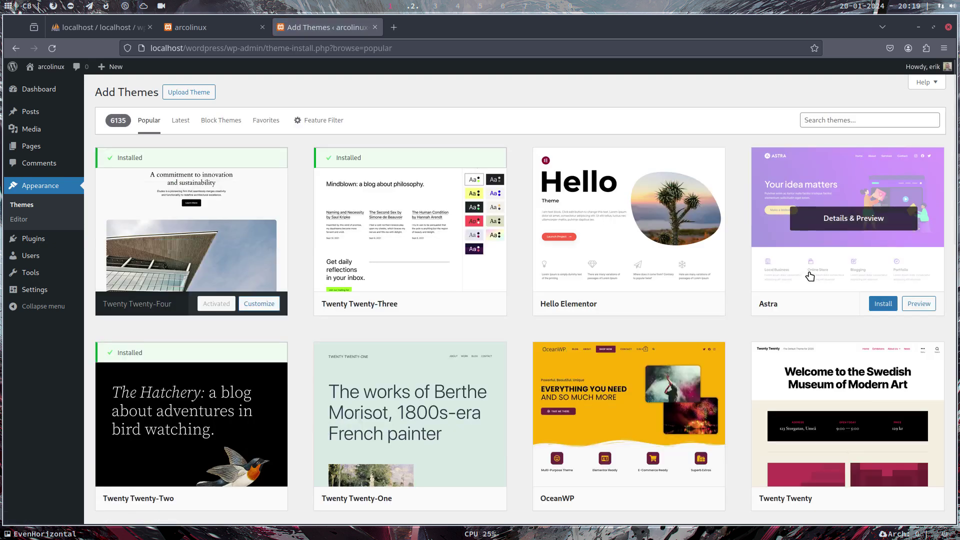
{"action": "scroll", "coordinate": [806, 275], "scroll_direction": "down", "scroll_amount": 5}
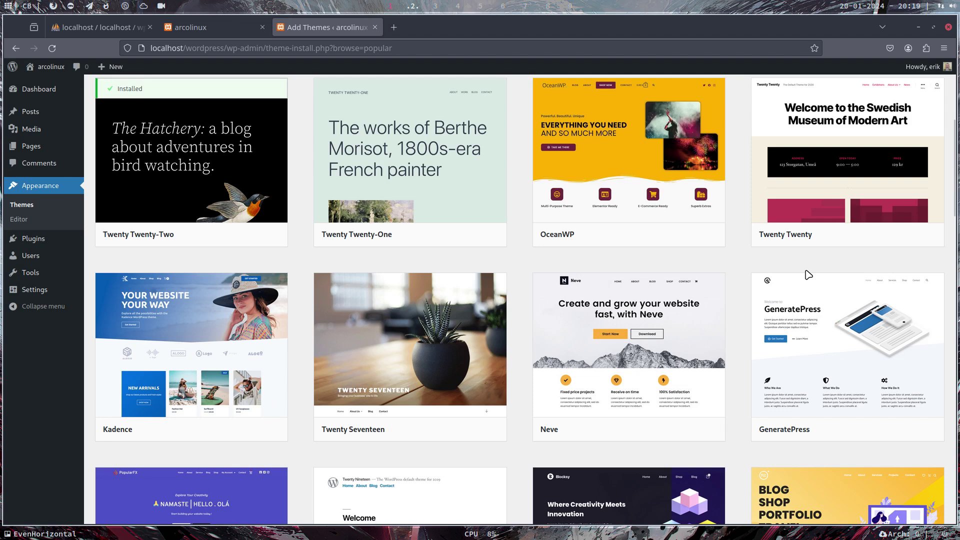
{"action": "scroll", "coordinate": [809, 275], "scroll_direction": "down", "scroll_amount": 1}
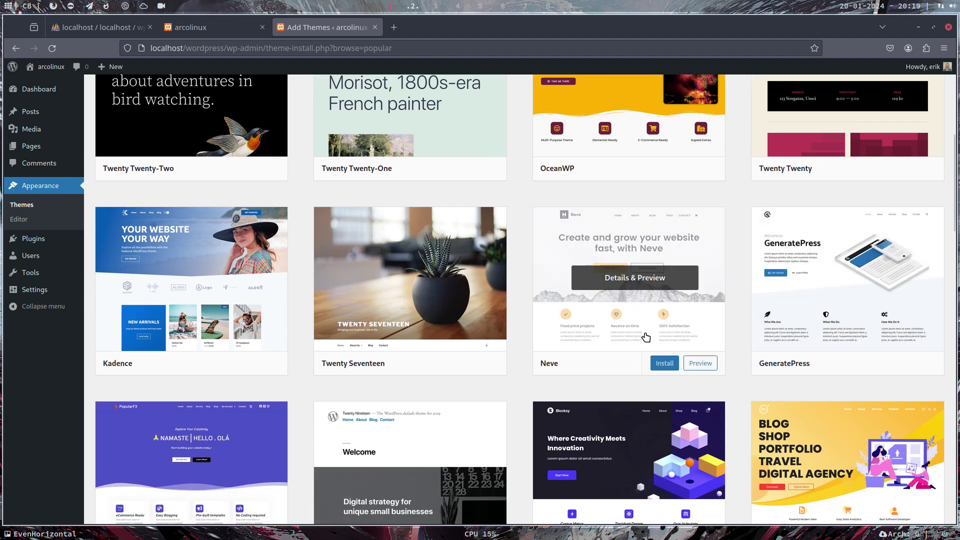
{"action": "left_click", "coordinate": [660, 362]}
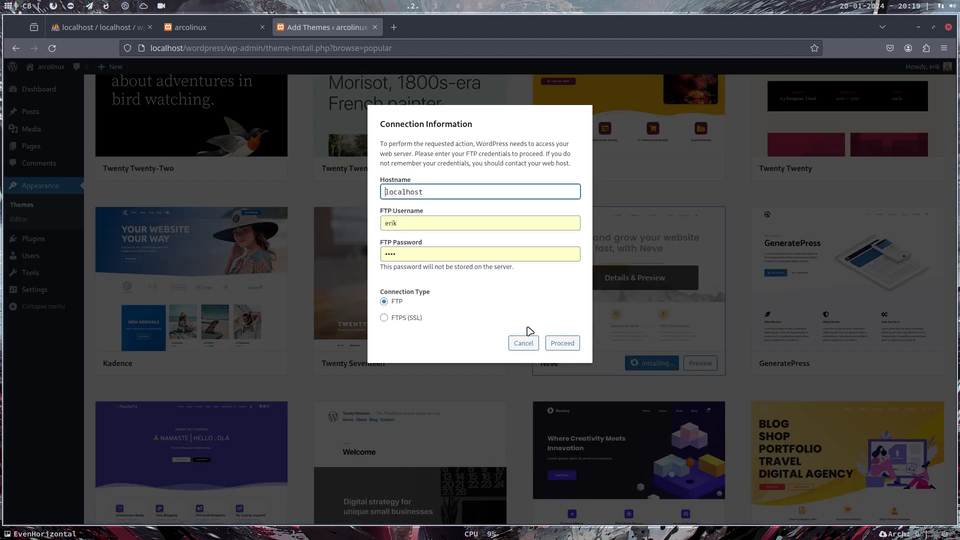
{"action": "left_click", "coordinate": [554, 343]}
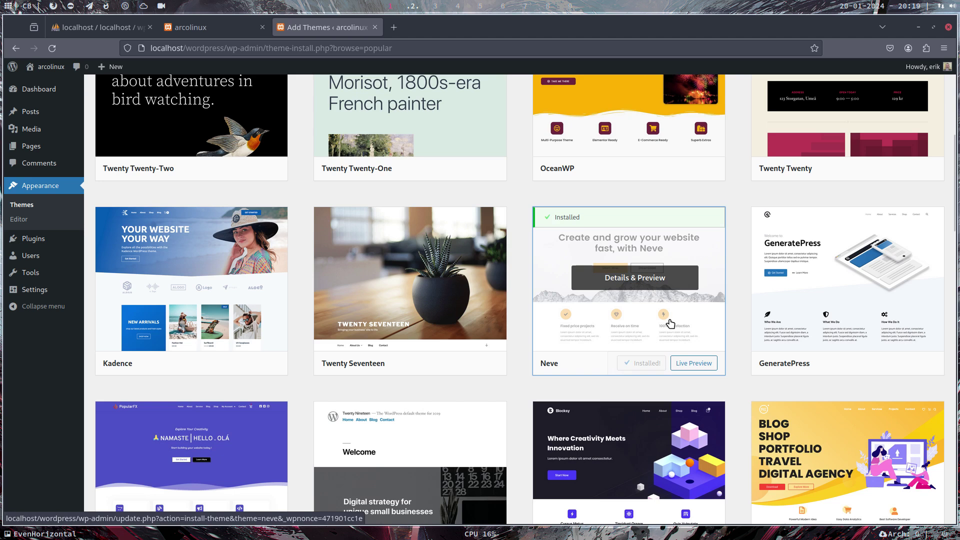
{"action": "left_click", "coordinate": [650, 364]}
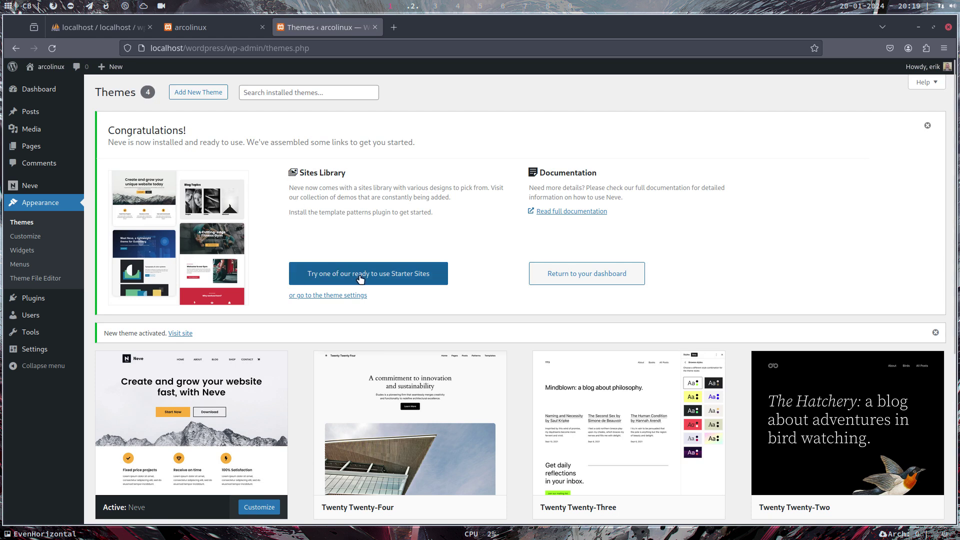
Reload the live site tab to see Neve's layout and open the Hello world! post
{"action": "left_click", "coordinate": [408, 278]}
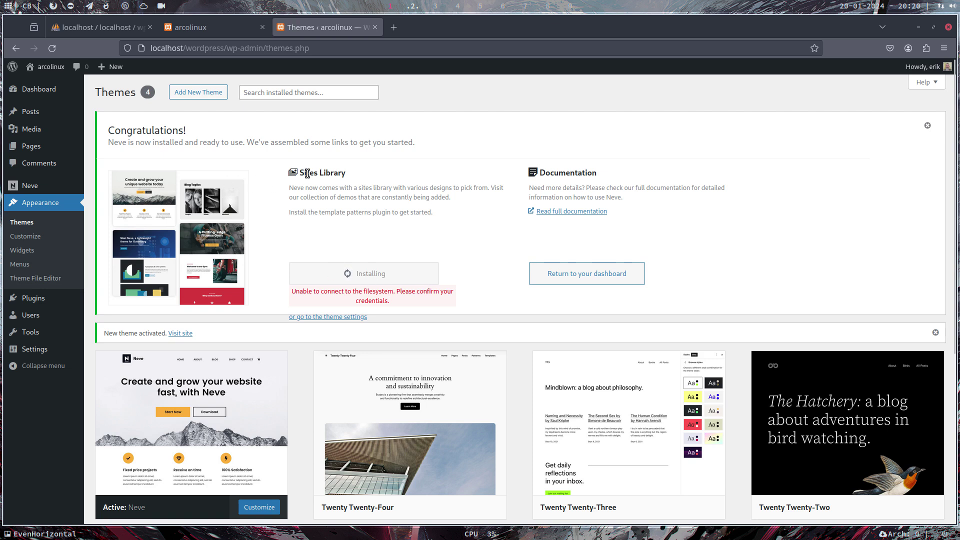
{"action": "scroll", "coordinate": [308, 172], "scroll_direction": "down", "scroll_amount": 5}
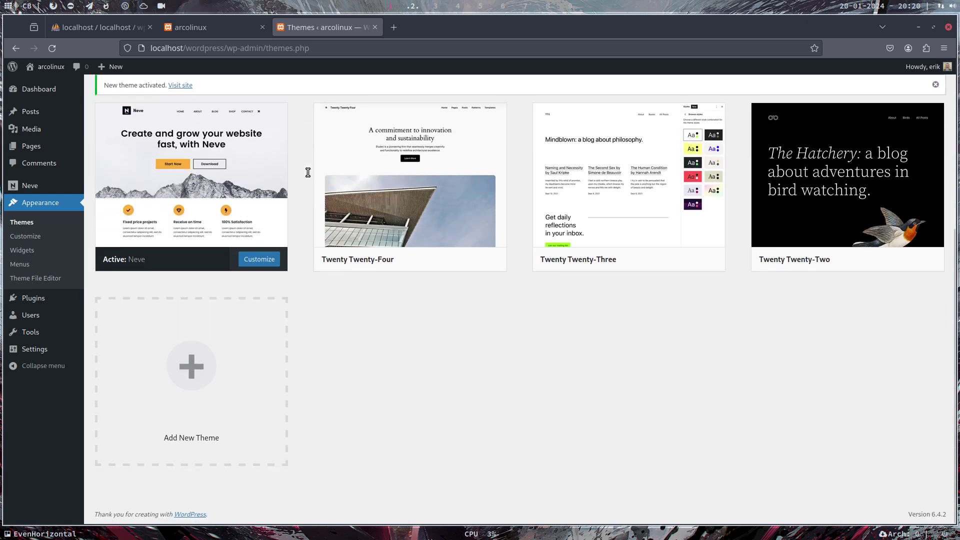
{"action": "scroll", "coordinate": [311, 178], "scroll_direction": "up", "scroll_amount": 5}
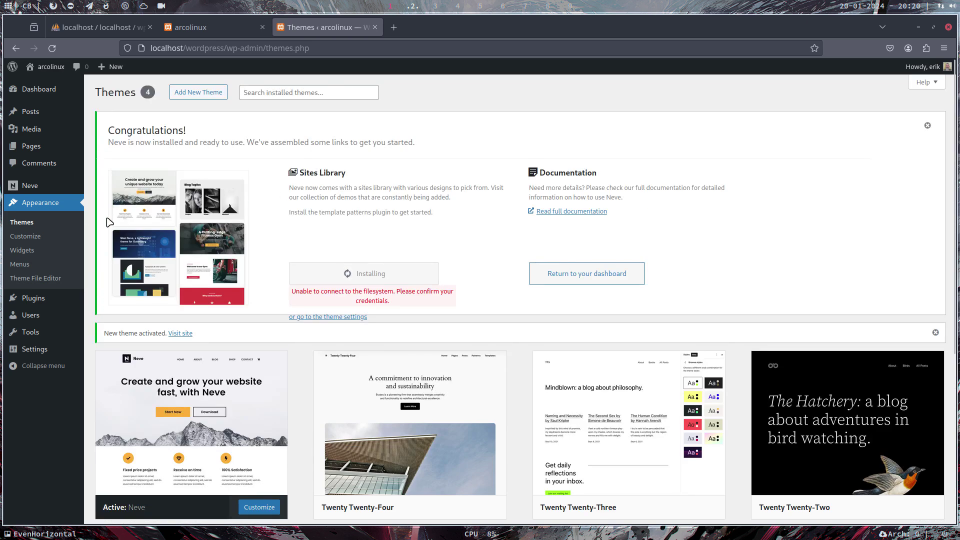
{"action": "left_click", "coordinate": [202, 34]}
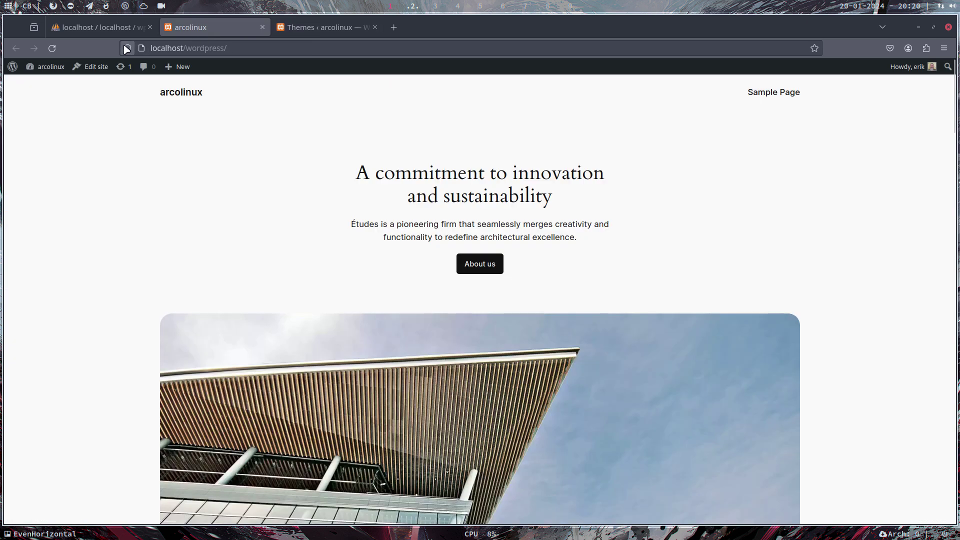
{"action": "left_click", "coordinate": [53, 48]}
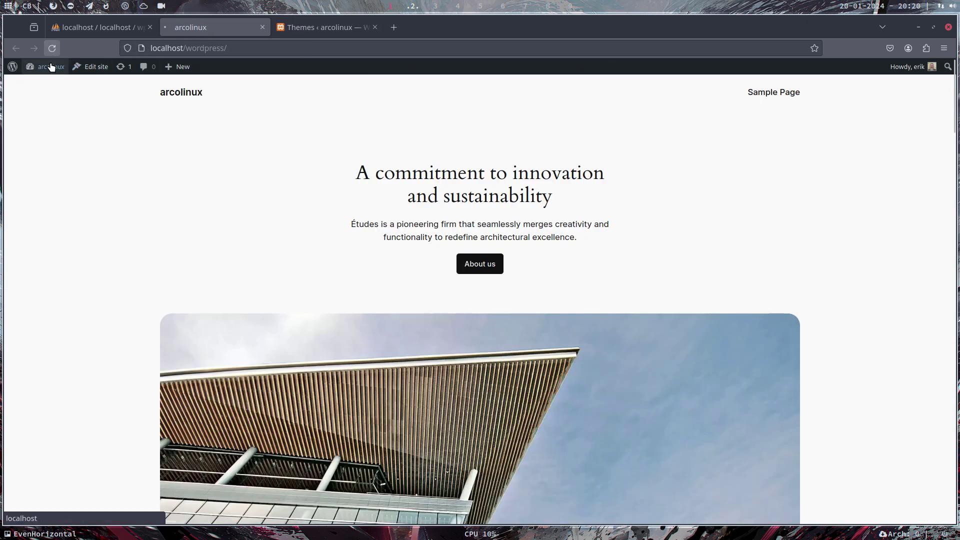
{"action": "left_click", "coordinate": [200, 153]}
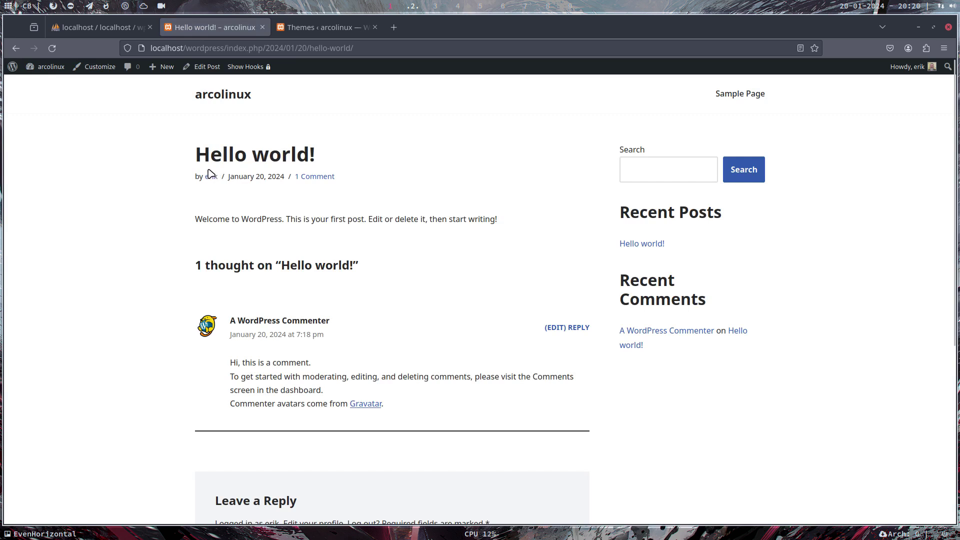
Reload the Themes admin page, choosing Leave page, to show Neve active
{"action": "left_click", "coordinate": [319, 28]}
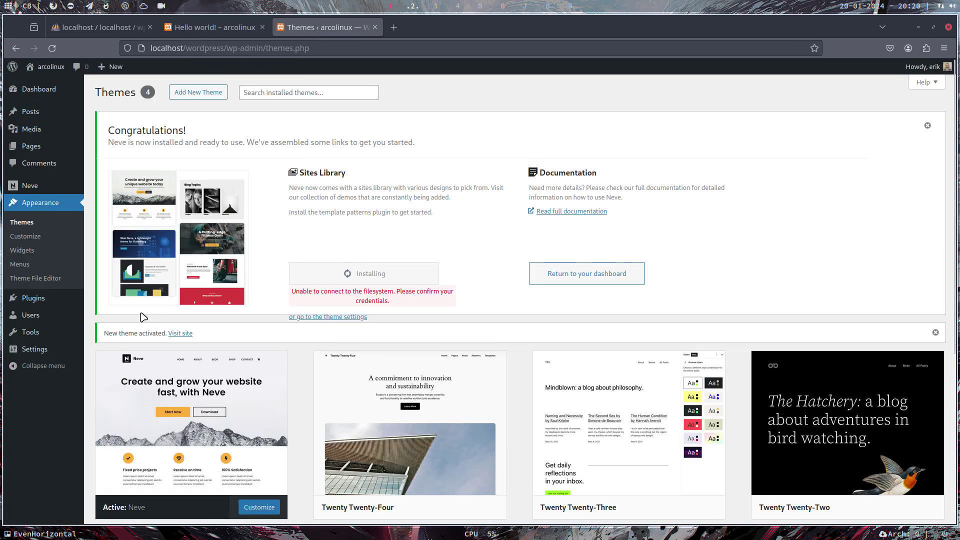
{"action": "left_click", "coordinate": [32, 223]}
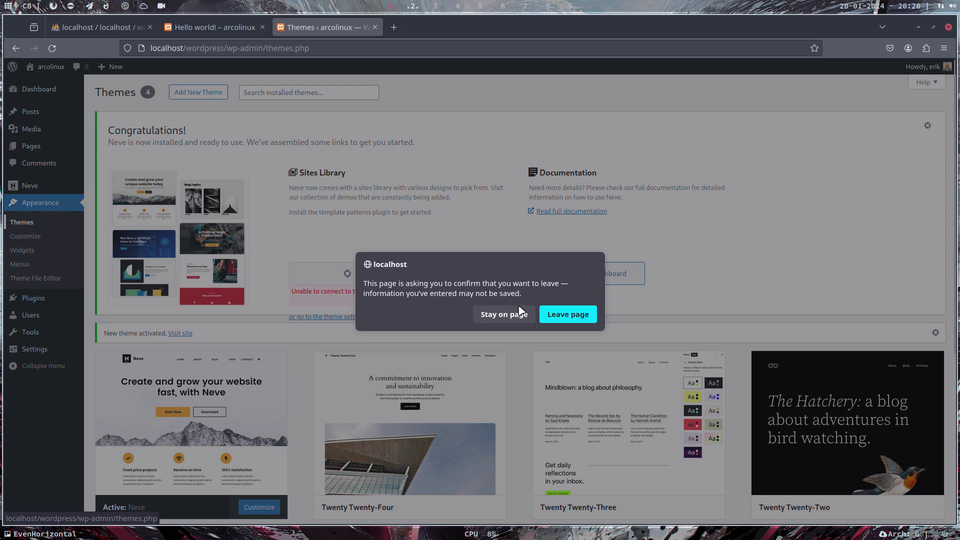
{"action": "left_click", "coordinate": [557, 314]}
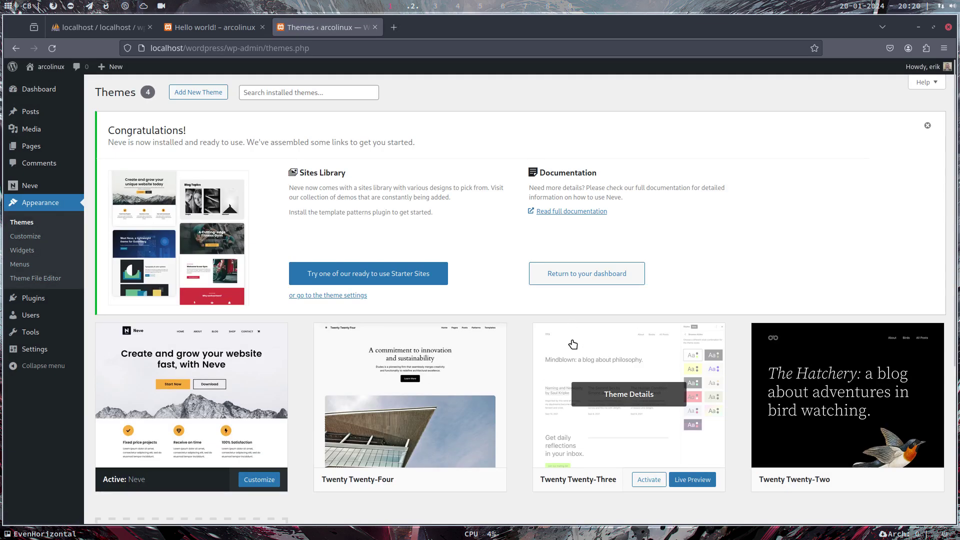
{"action": "scroll", "coordinate": [562, 345], "scroll_direction": "down", "scroll_amount": 4}
{"action": "mouse_move", "coordinate": [190, 237]}
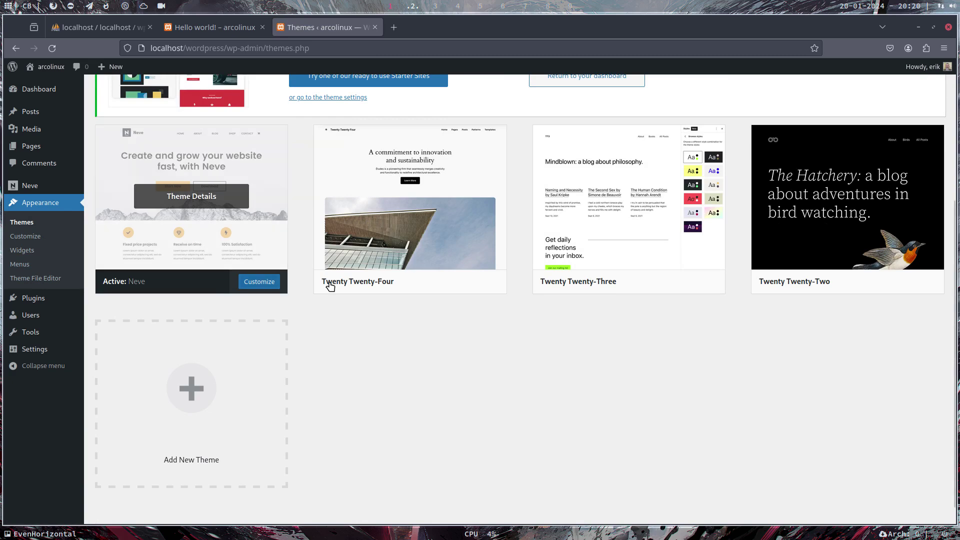
{"action": "scroll", "coordinate": [299, 288], "scroll_direction": "up", "scroll_amount": 4}
Open the Neve theme settings page and look through it
{"action": "left_click", "coordinate": [333, 295]}
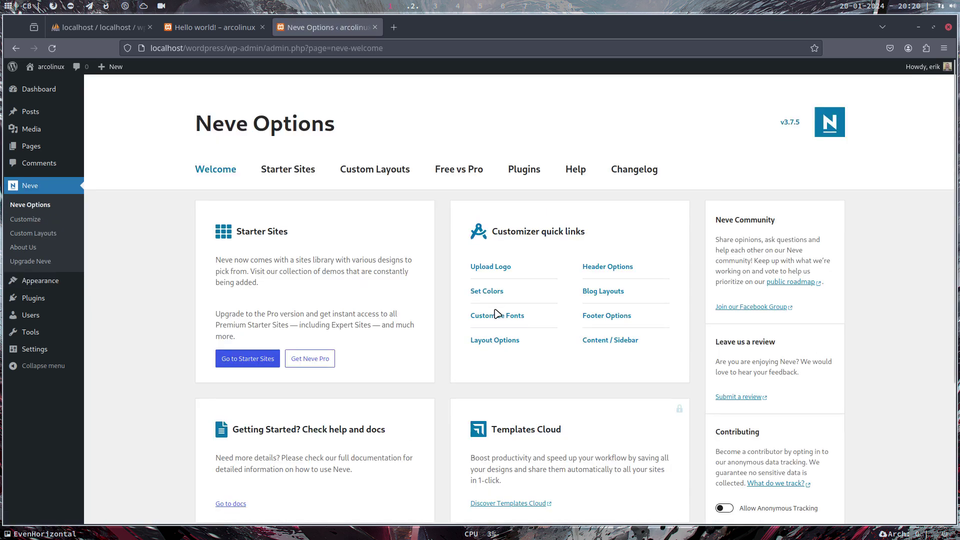
{"action": "scroll", "coordinate": [497, 314], "scroll_direction": "down", "scroll_amount": 3}
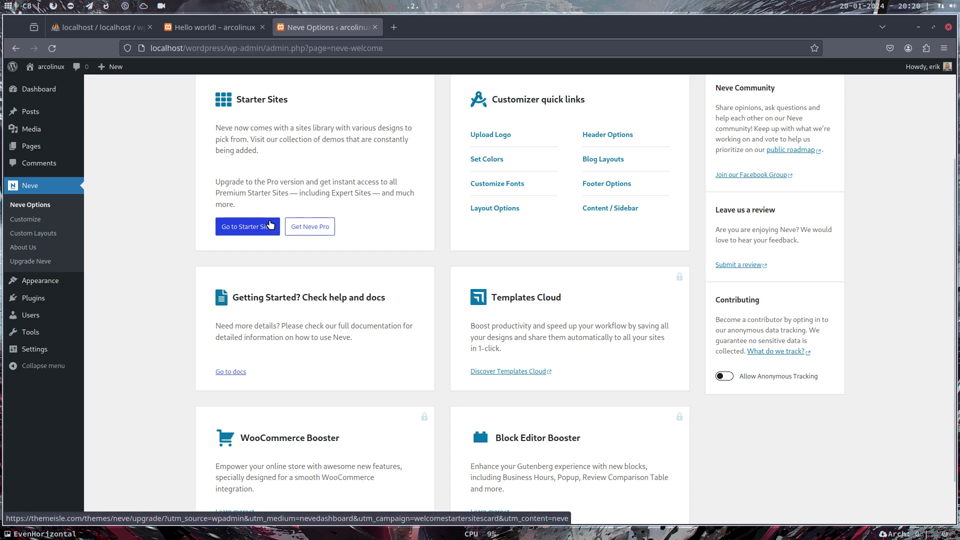
{"action": "scroll", "coordinate": [486, 302], "scroll_direction": "up", "scroll_amount": 3}
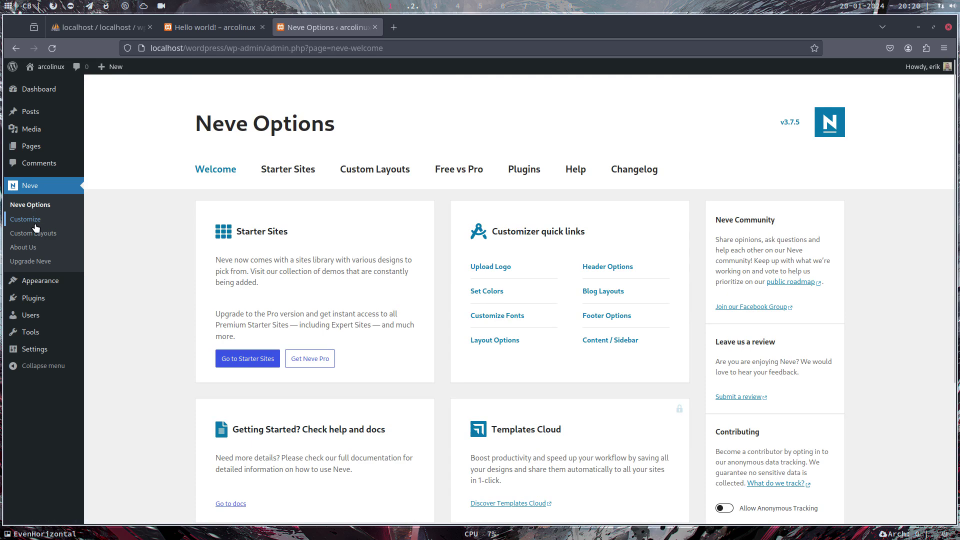
Go to Plugins > Add New Plugin and view the Recommended plugins
{"action": "mouse_move", "coordinate": [50, 285]}
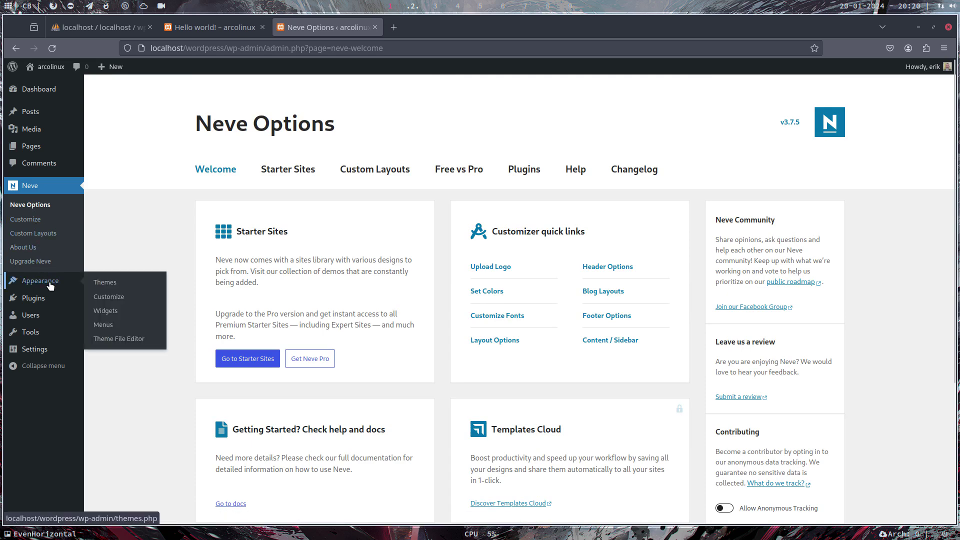
{"action": "left_click", "coordinate": [89, 300]}
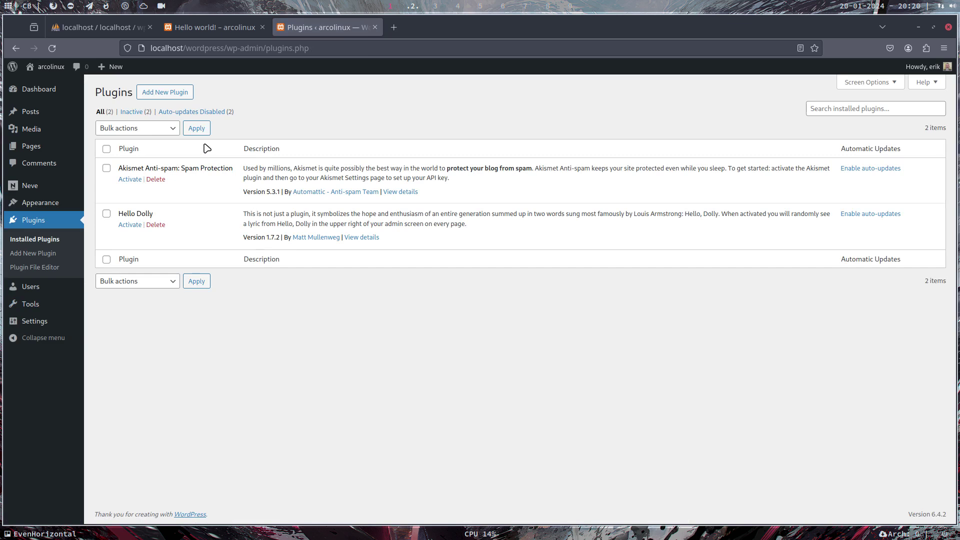
{"action": "left_click", "coordinate": [188, 96]}
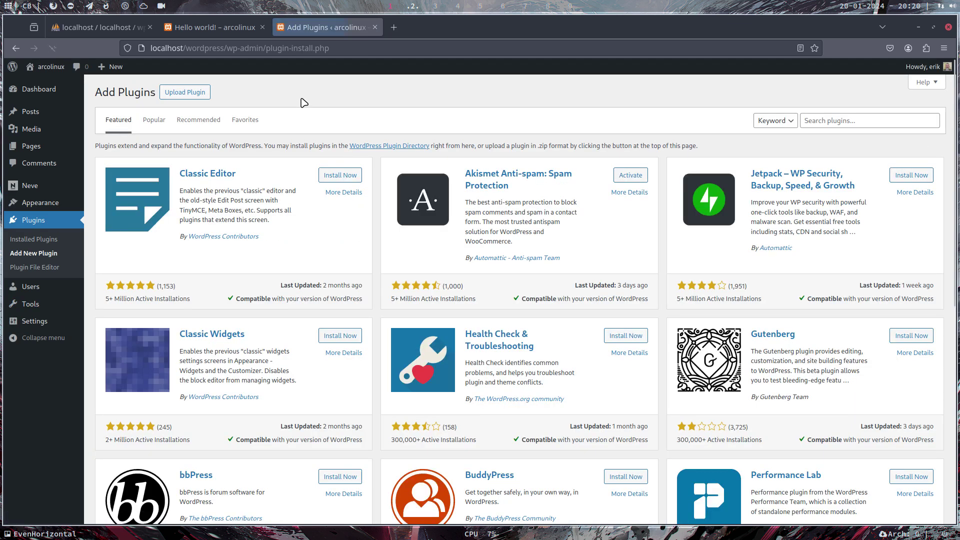
{"action": "left_click", "coordinate": [200, 123]}
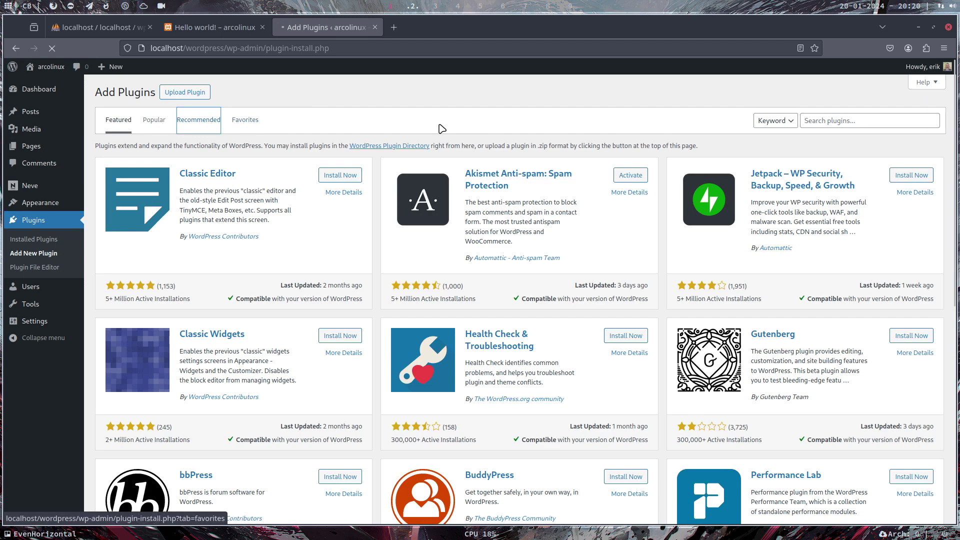
{"action": "scroll", "coordinate": [600, 282], "scroll_direction": "down", "scroll_amount": 6}
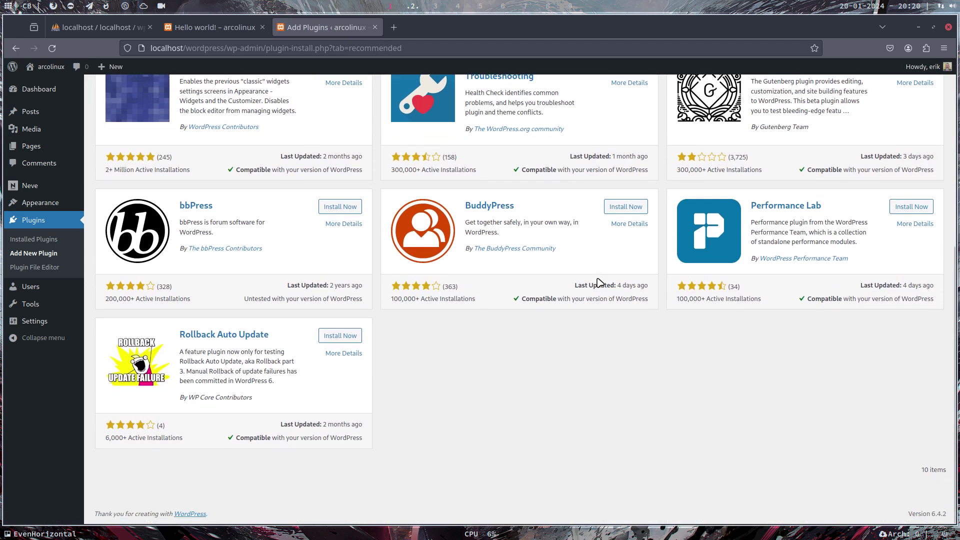
{"action": "scroll", "coordinate": [600, 283], "scroll_direction": "up", "scroll_amount": 6}
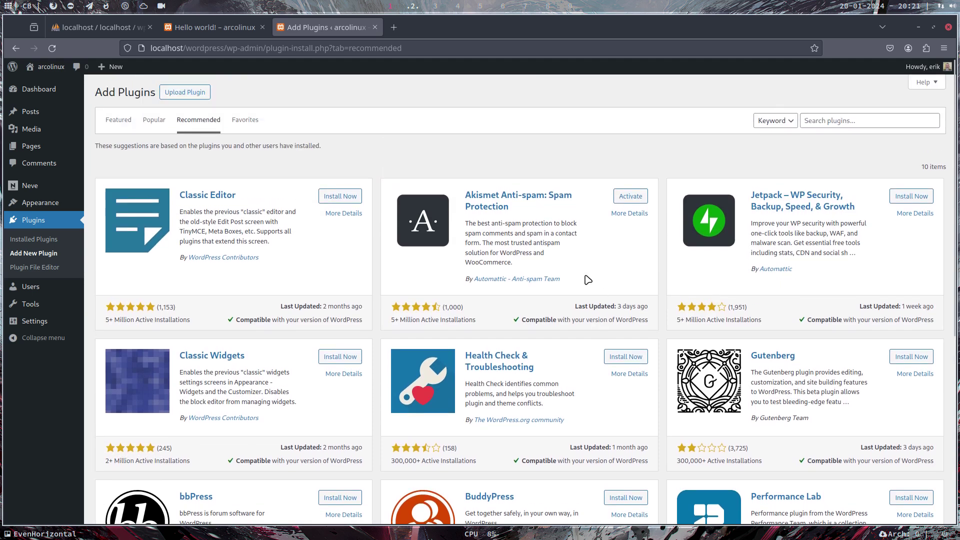
Switch to the Popular tab and browse the list, including Elementor Website Builder
{"action": "left_click", "coordinate": [154, 120]}
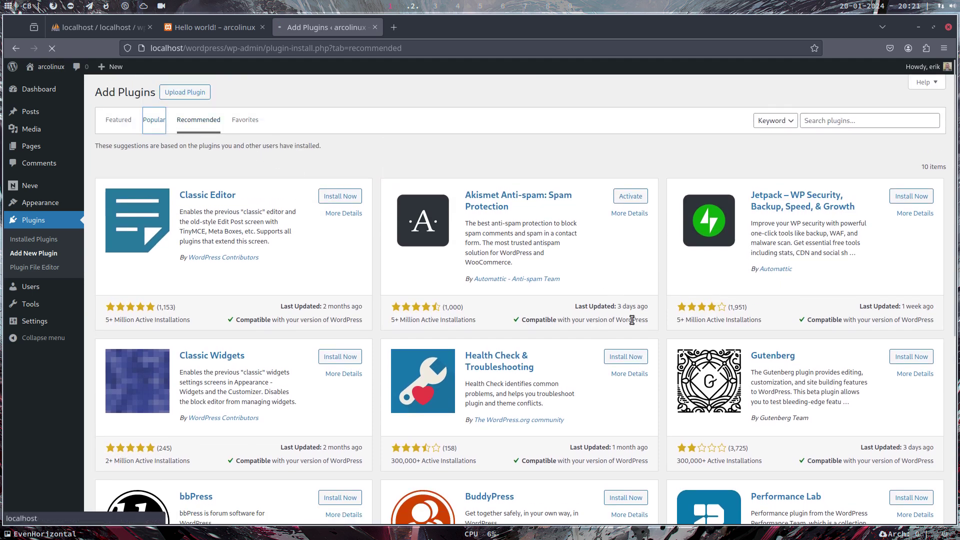
{"action": "scroll", "coordinate": [628, 316], "scroll_direction": "down", "scroll_amount": 2}
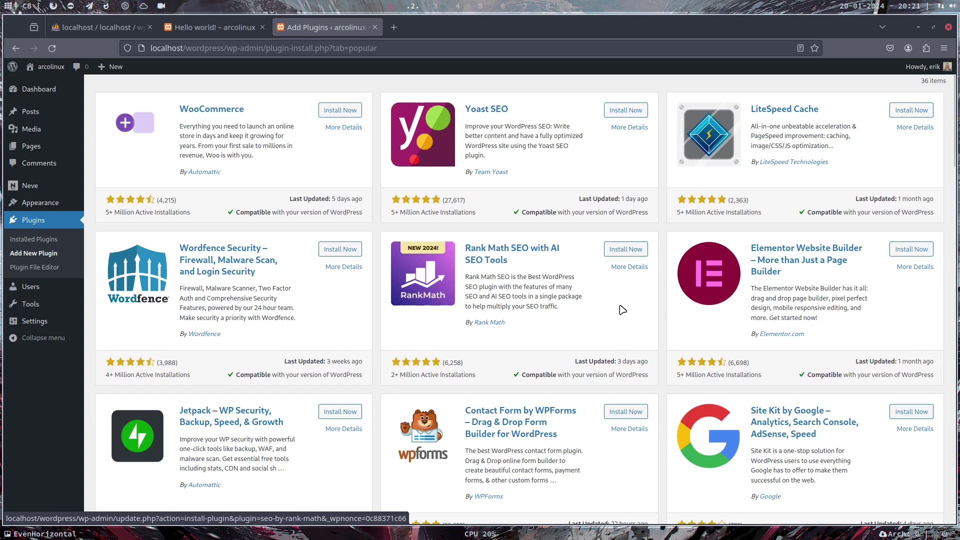
{"action": "scroll", "coordinate": [624, 312], "scroll_direction": "up", "scroll_amount": 2}
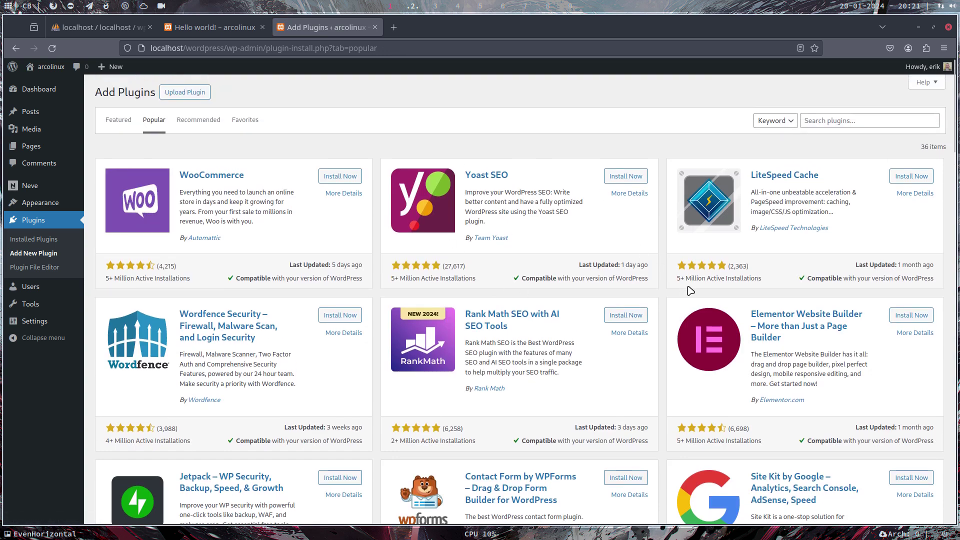
{"action": "scroll", "coordinate": [690, 290], "scroll_direction": "down", "scroll_amount": 5}
{"action": "scroll", "coordinate": [865, 334], "scroll_direction": "up", "scroll_amount": 5}
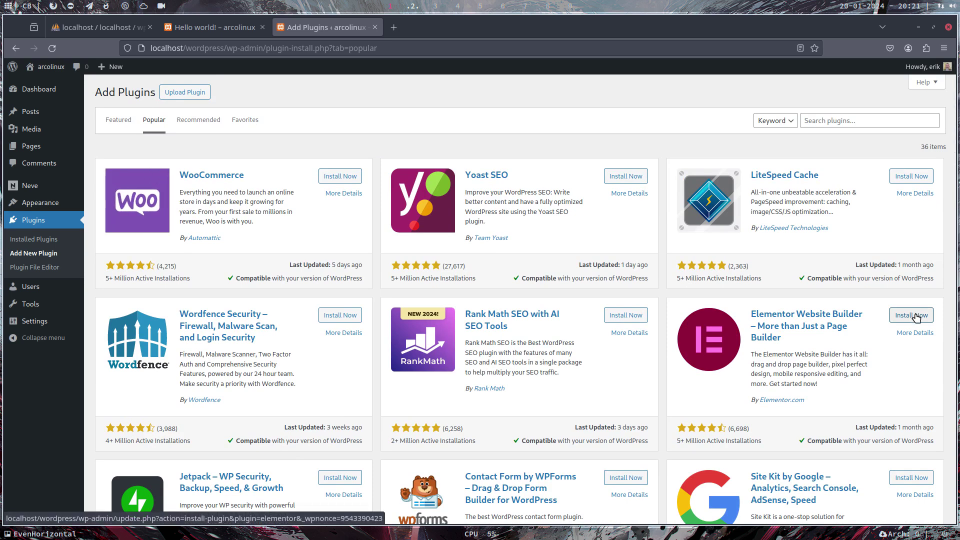
Install Elementor Website Builder, confirm the FTP Connection dialog with Proceed, then activate it
{"action": "left_click", "coordinate": [916, 316]}
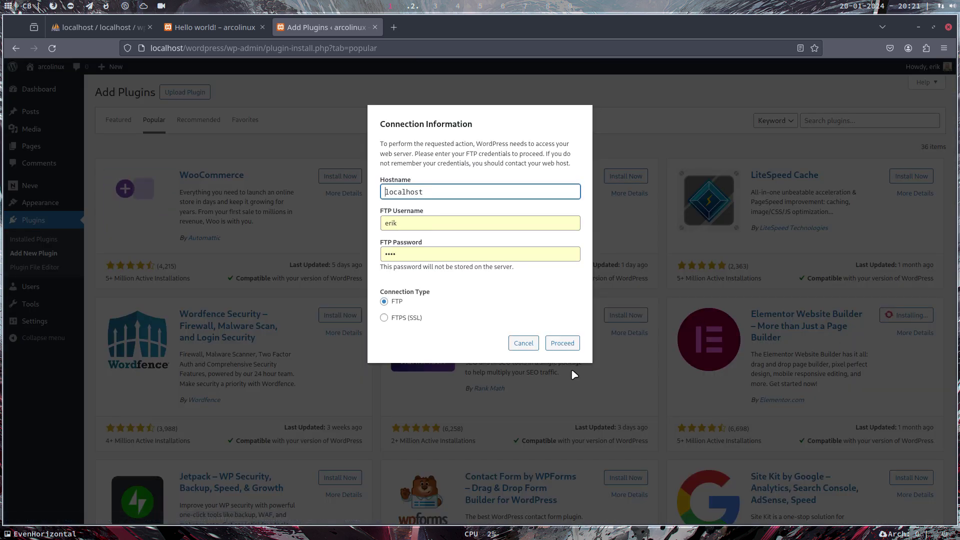
{"action": "left_click", "coordinate": [555, 349]}
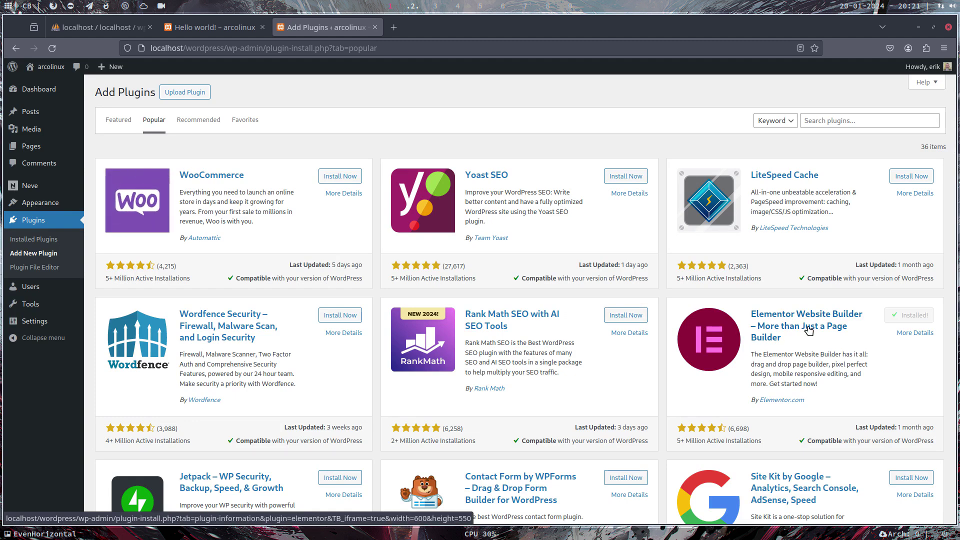
{"action": "left_click", "coordinate": [916, 314]}
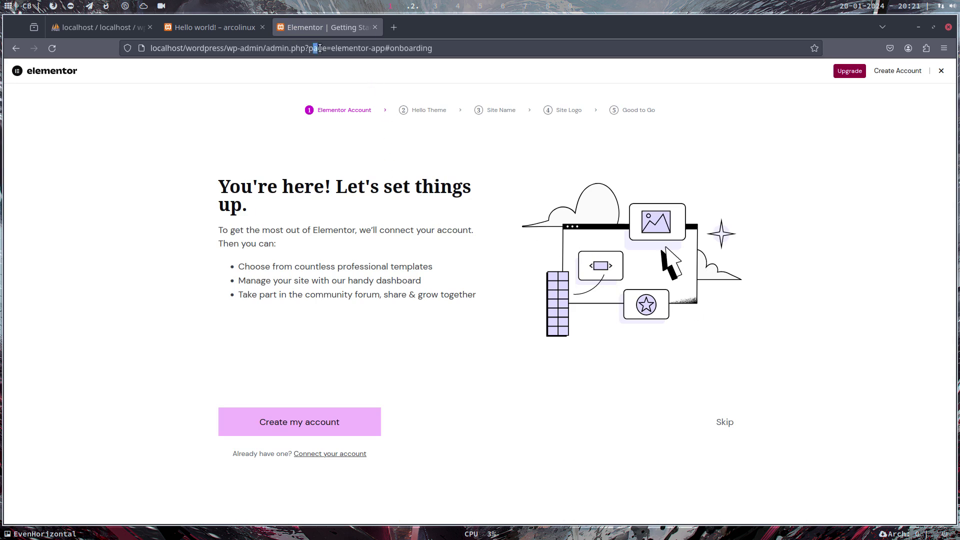
Skip the Elementor account, Hello Theme, site name and logo steps, then open the kit library
{"action": "left_click_drag", "start_coordinate": [317, 48], "coordinate": [438, 44]}
{"action": "left_click", "coordinate": [493, 373]}
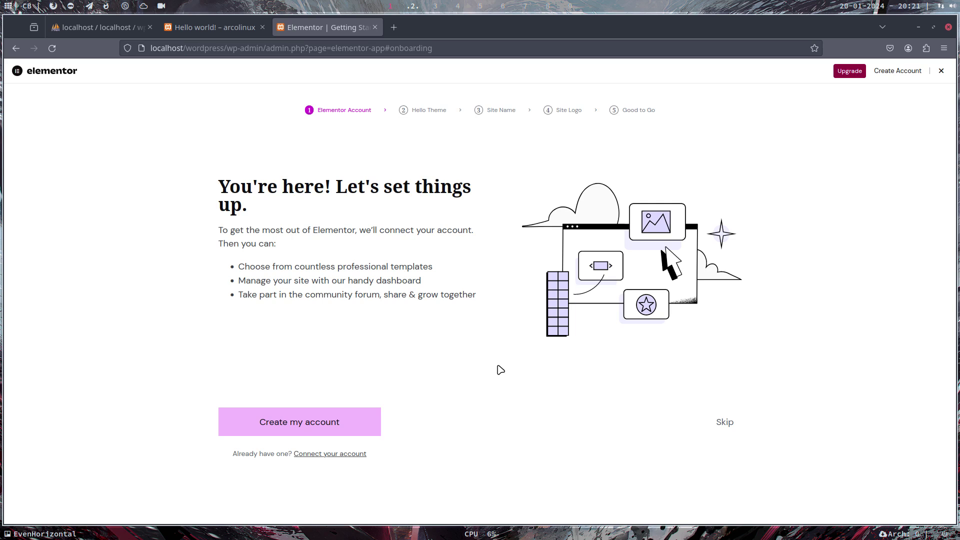
{"action": "left_click", "coordinate": [713, 427]}
{"action": "left_click", "coordinate": [725, 426]}
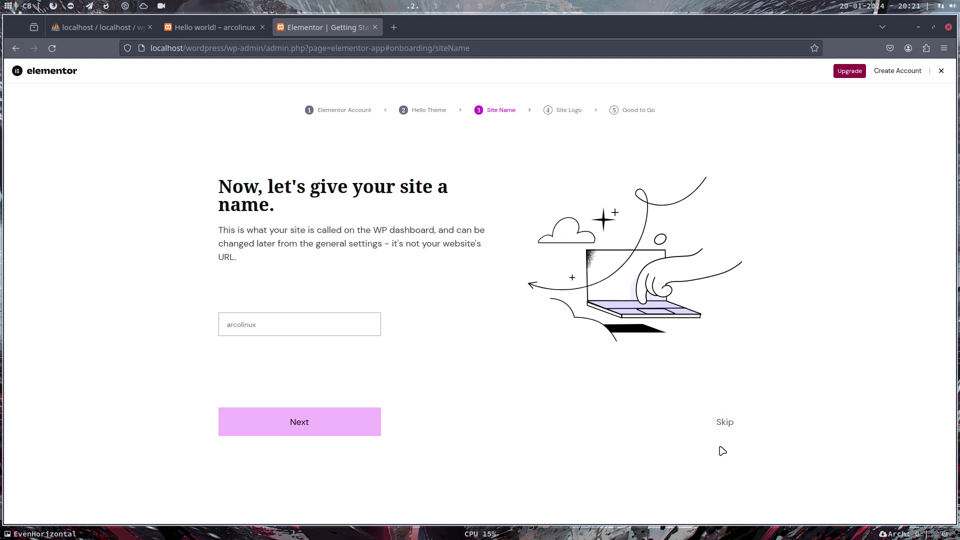
{"action": "left_click", "coordinate": [730, 424]}
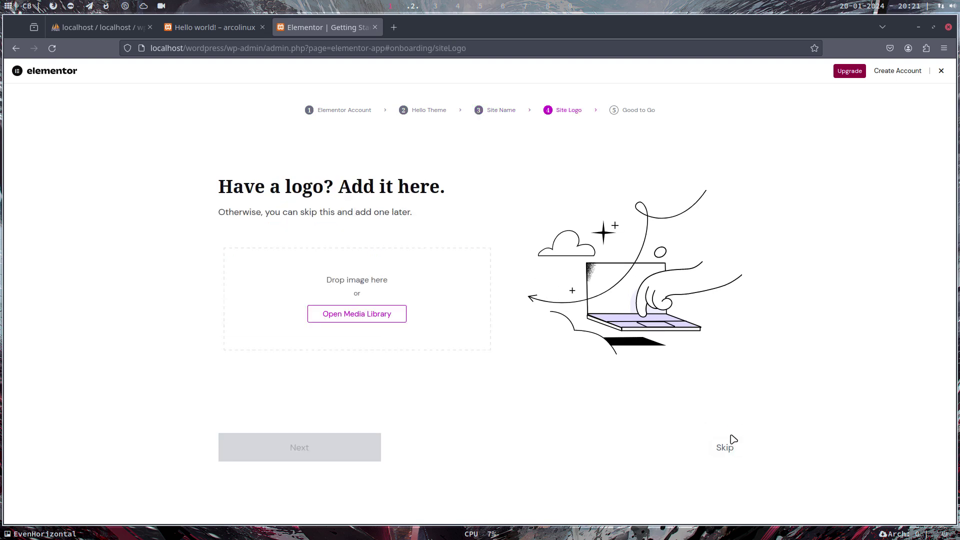
{"action": "left_click", "coordinate": [729, 447]}
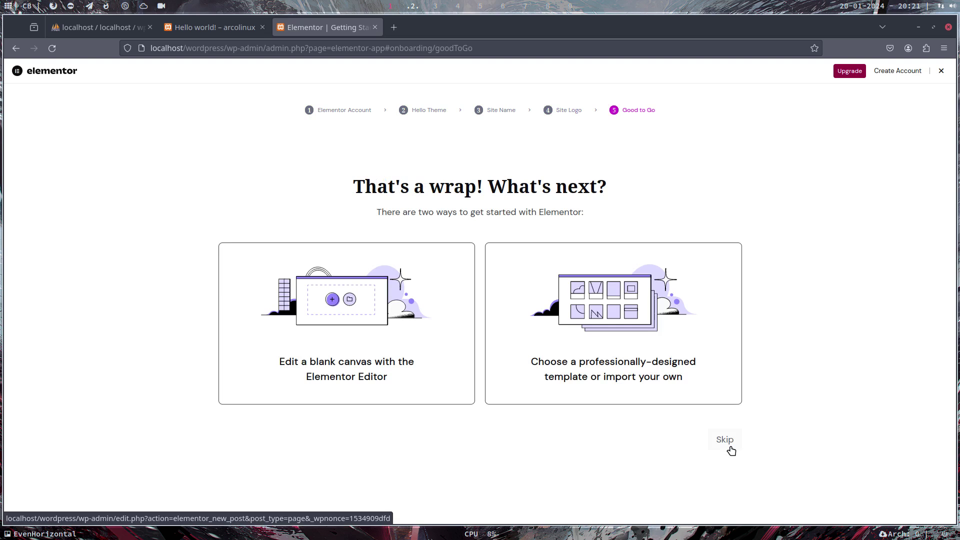
{"action": "left_click", "coordinate": [628, 350]}
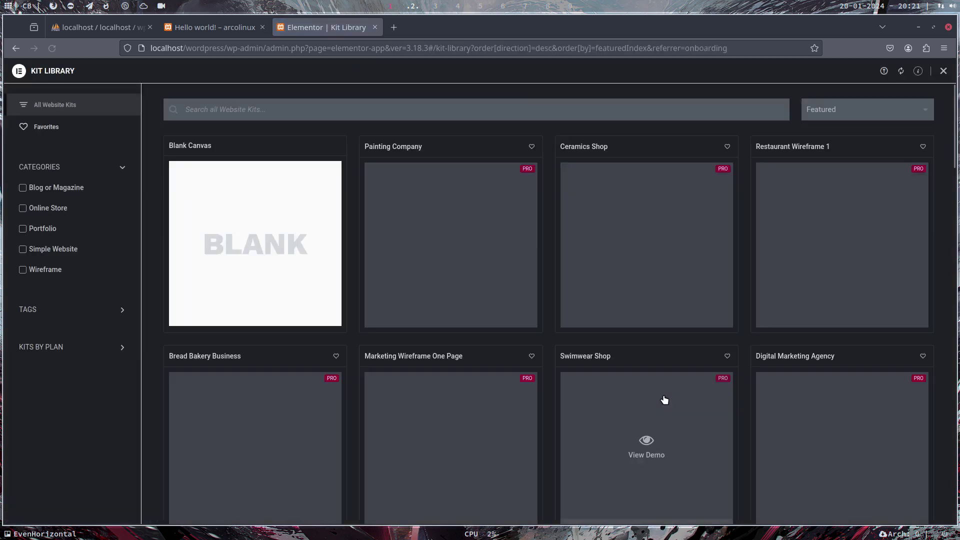
Open the Bread Bakery Business kit preview, scroll the demo and dismiss the 25% Off popup
{"action": "scroll", "coordinate": [524, 389], "scroll_direction": "down", "scroll_amount": 4}
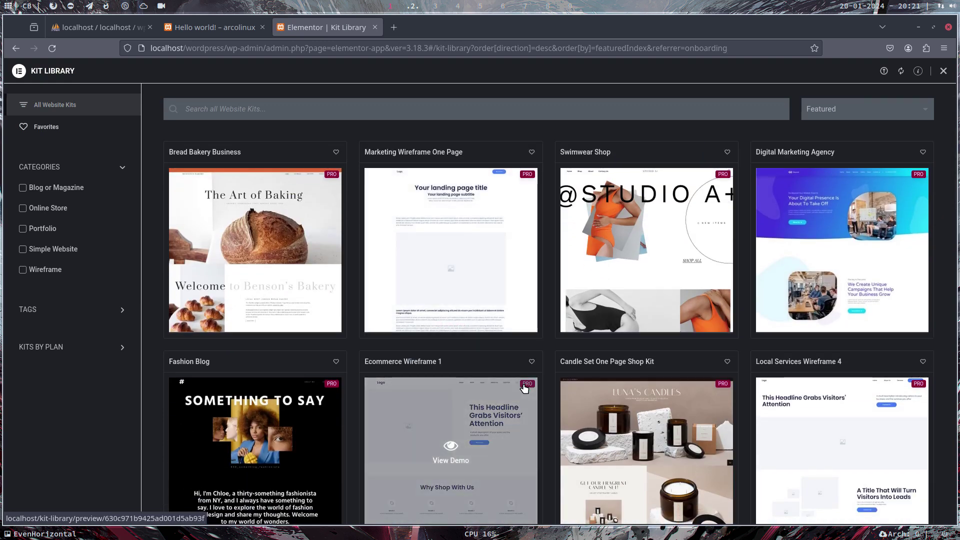
{"action": "scroll", "coordinate": [524, 389], "scroll_direction": "down", "scroll_amount": 1}
{"action": "left_click", "coordinate": [253, 243]}
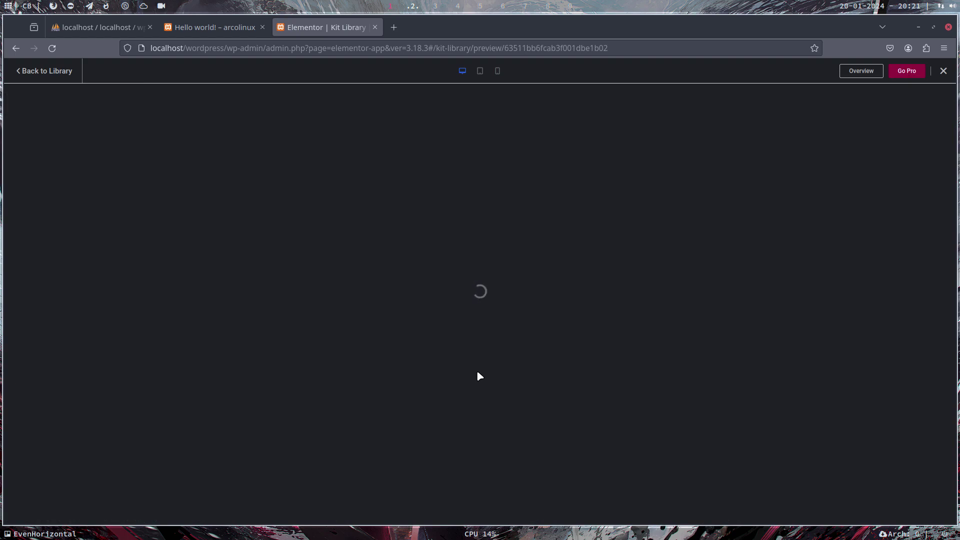
{"action": "scroll", "coordinate": [479, 376], "scroll_direction": "down", "scroll_amount": 15}
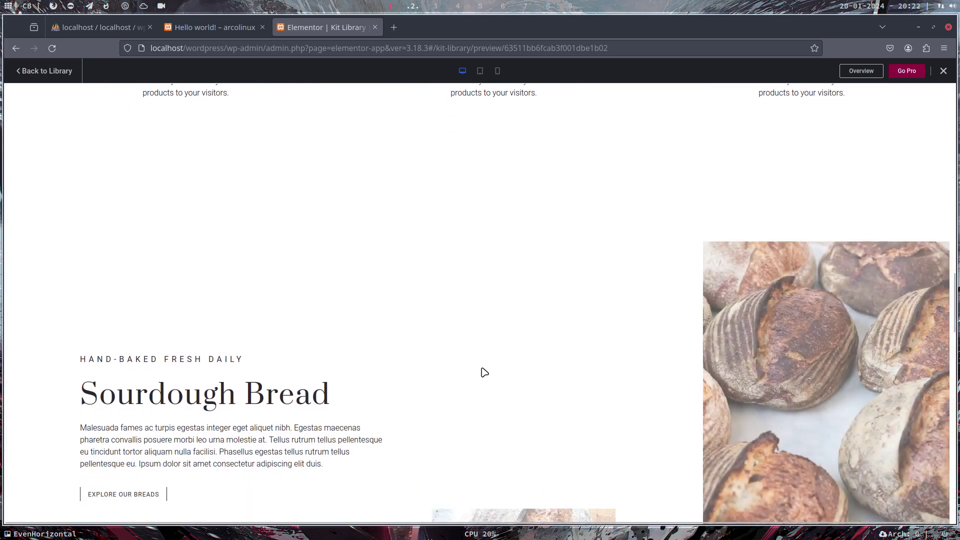
{"action": "scroll", "coordinate": [485, 373], "scroll_direction": "down", "scroll_amount": 10}
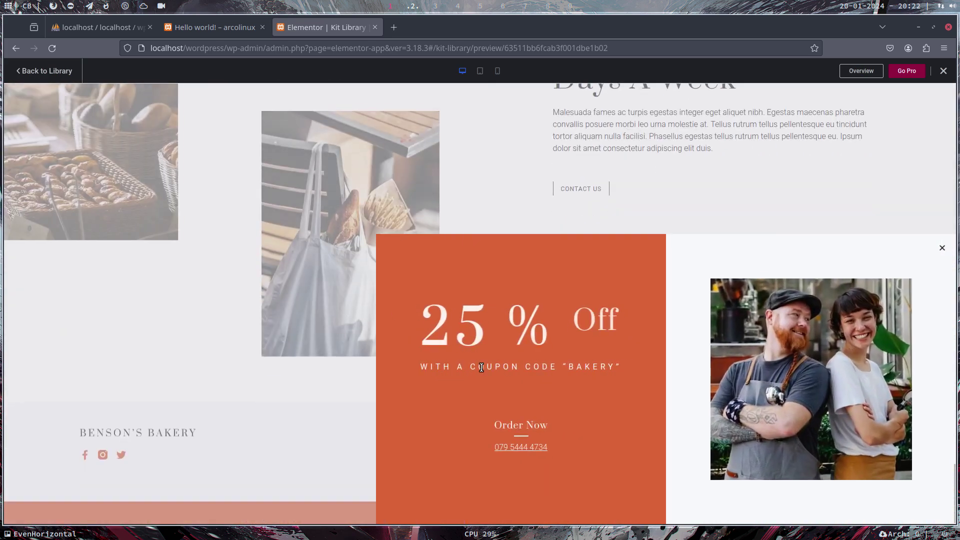
{"action": "scroll", "coordinate": [481, 368], "scroll_direction": "up", "scroll_amount": 20}
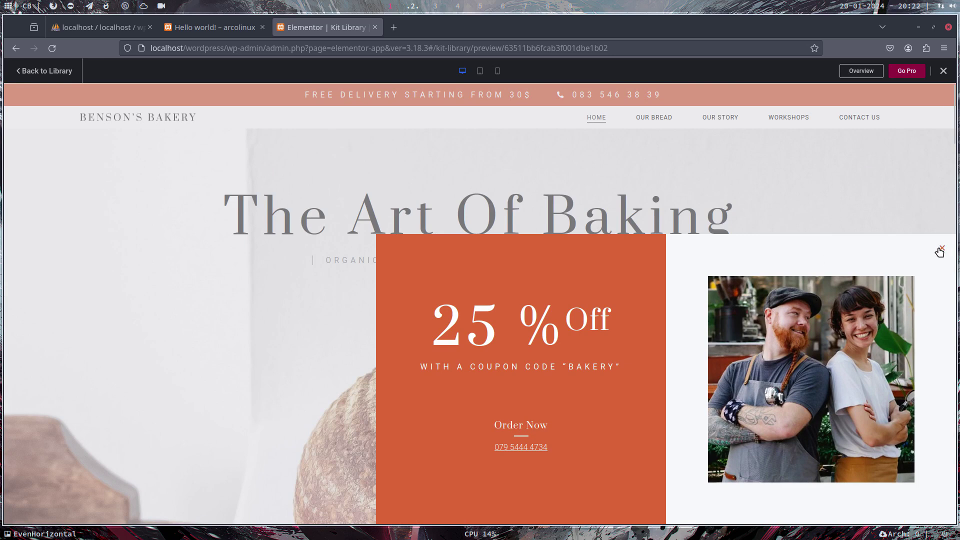
{"action": "left_click", "coordinate": [939, 250]}
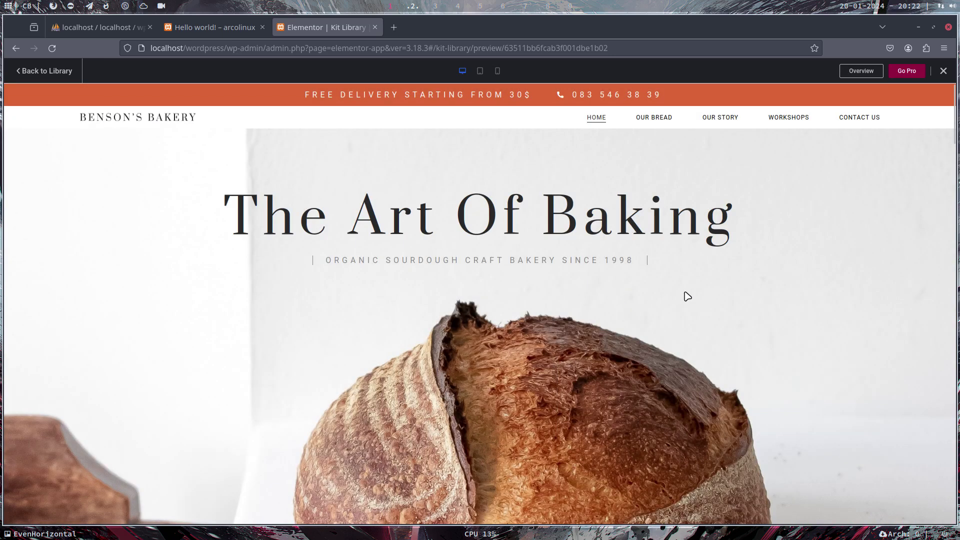
Preview the bakery kit at tablet, mobile and desktop widths, then close the preview
{"action": "left_click", "coordinate": [481, 72]}
{"action": "left_click", "coordinate": [497, 71]}
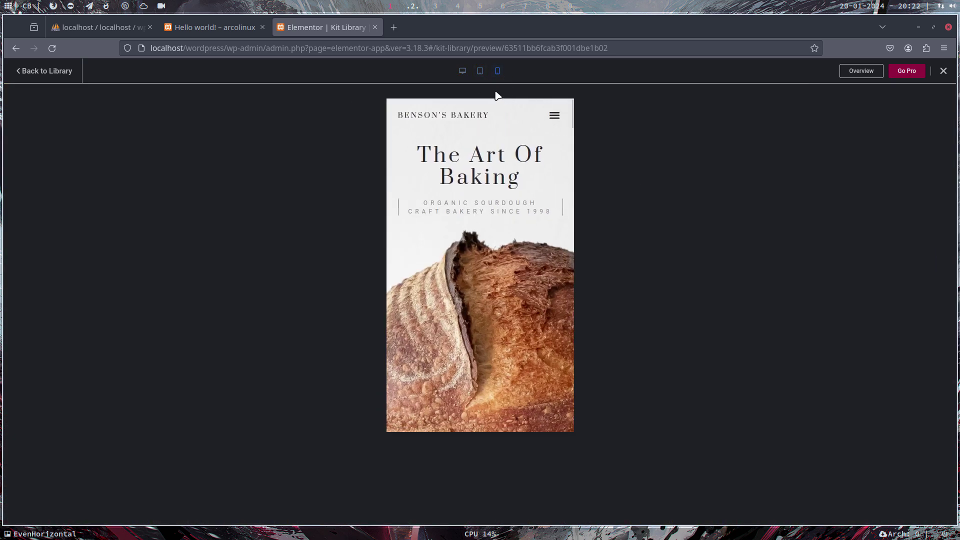
{"action": "left_click", "coordinate": [464, 72]}
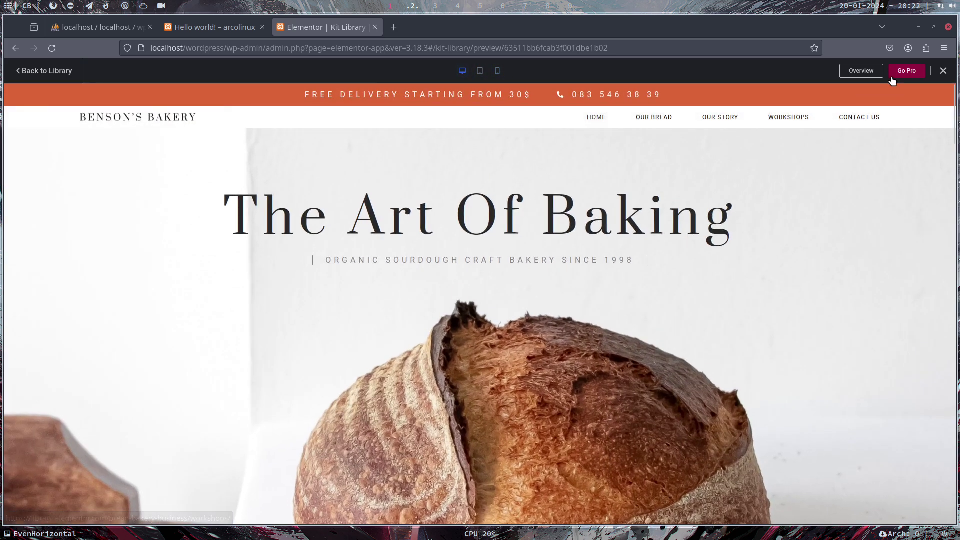
{"action": "left_click", "coordinate": [944, 71]}
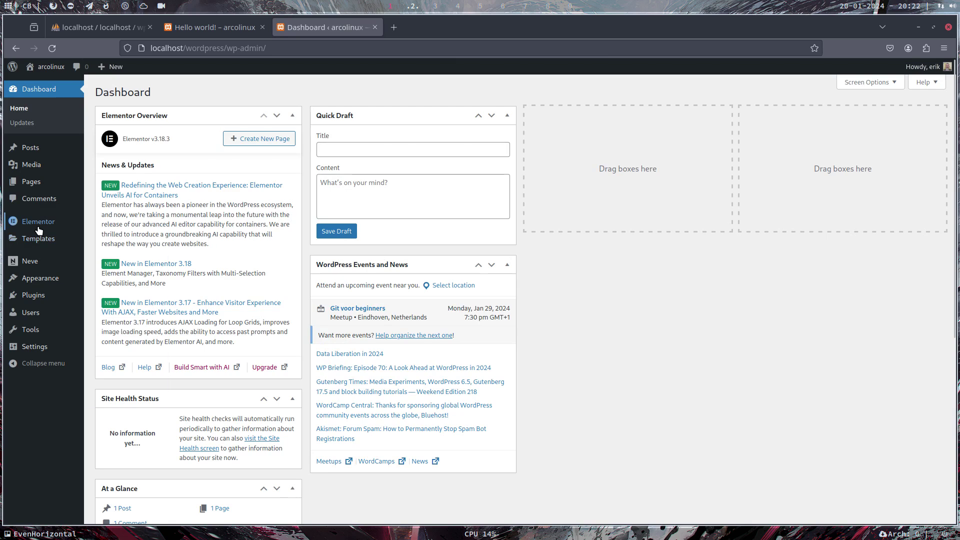
Check the empty Saved Templates list, glance at the Hello world! tab, then open Templates > Landing Pages
{"action": "left_click", "coordinate": [40, 239]}
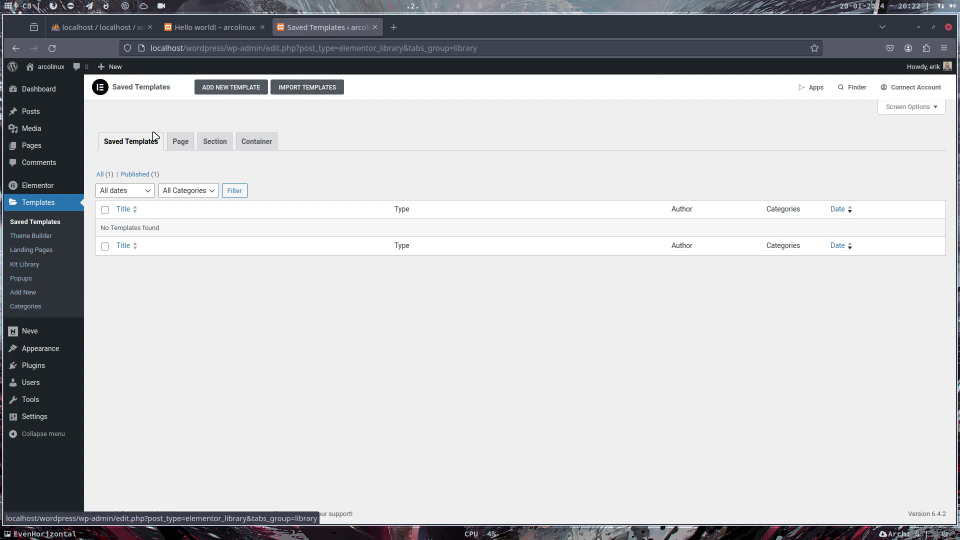
{"action": "left_click", "coordinate": [207, 27]}
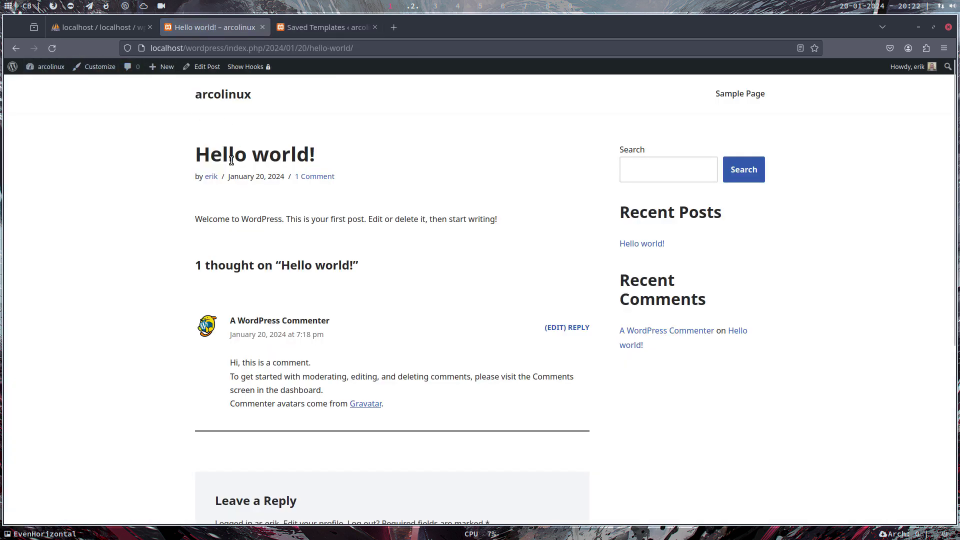
{"action": "left_click", "coordinate": [314, 29]}
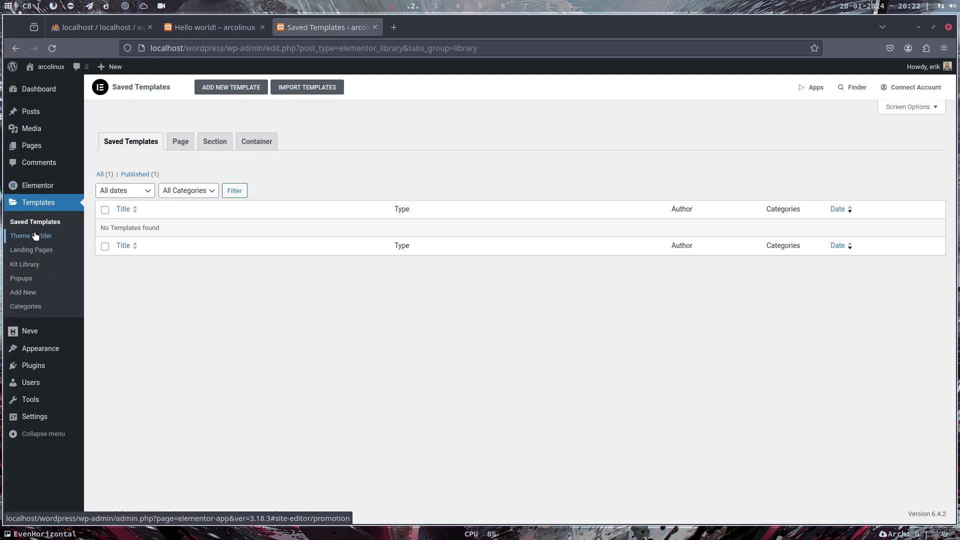
{"action": "left_click", "coordinate": [39, 252]}
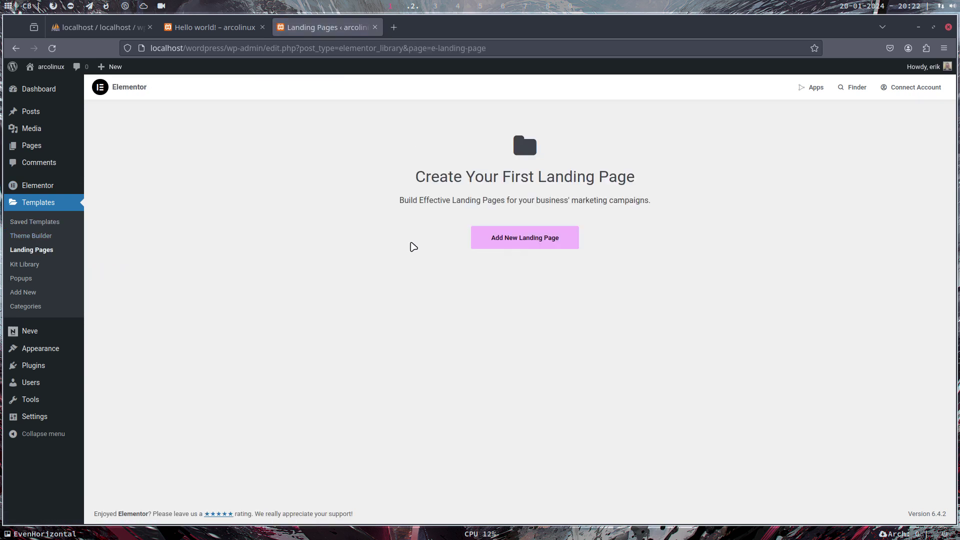
Start a new landing page, closing the template library and the Elementor AI notice to begin blank
{"action": "left_click", "coordinate": [508, 233]}
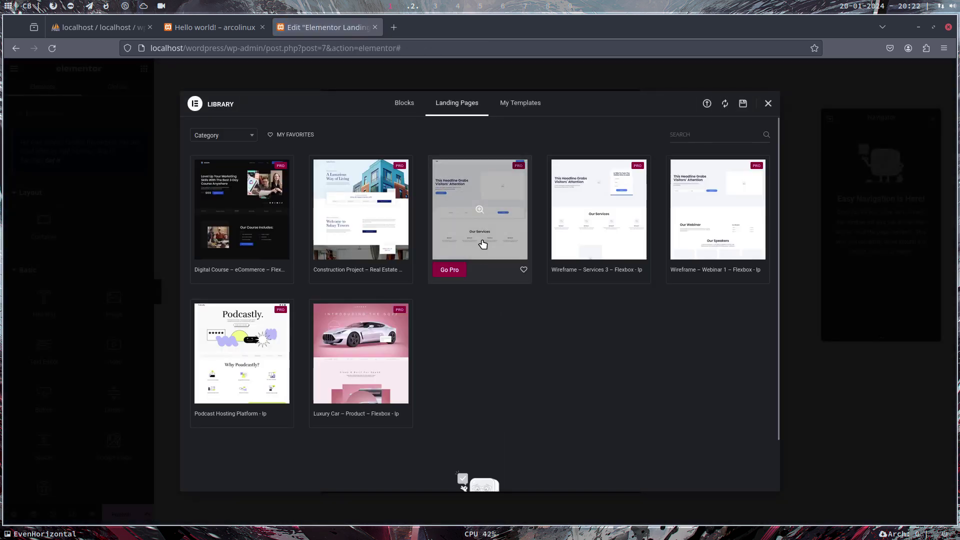
{"action": "left_click", "coordinate": [489, 192]}
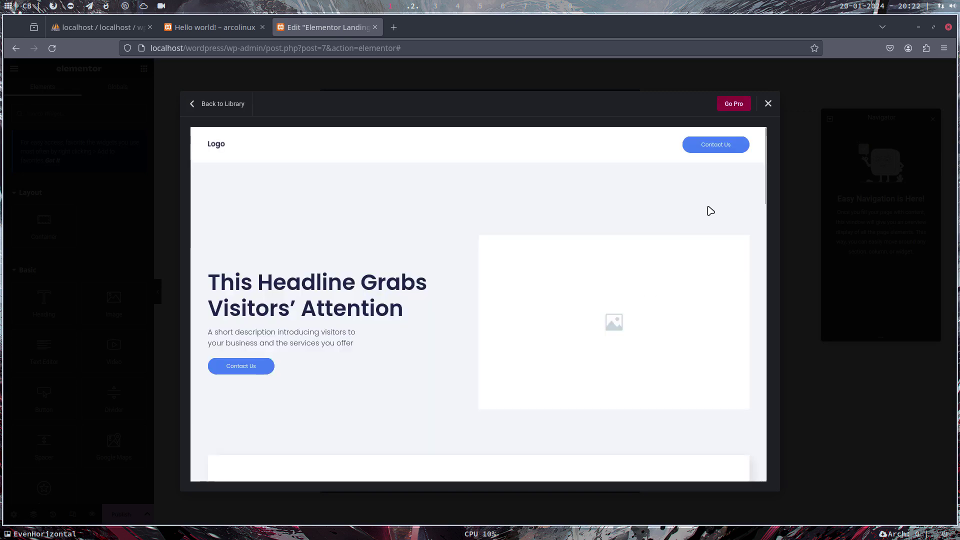
{"action": "left_click", "coordinate": [767, 104]}
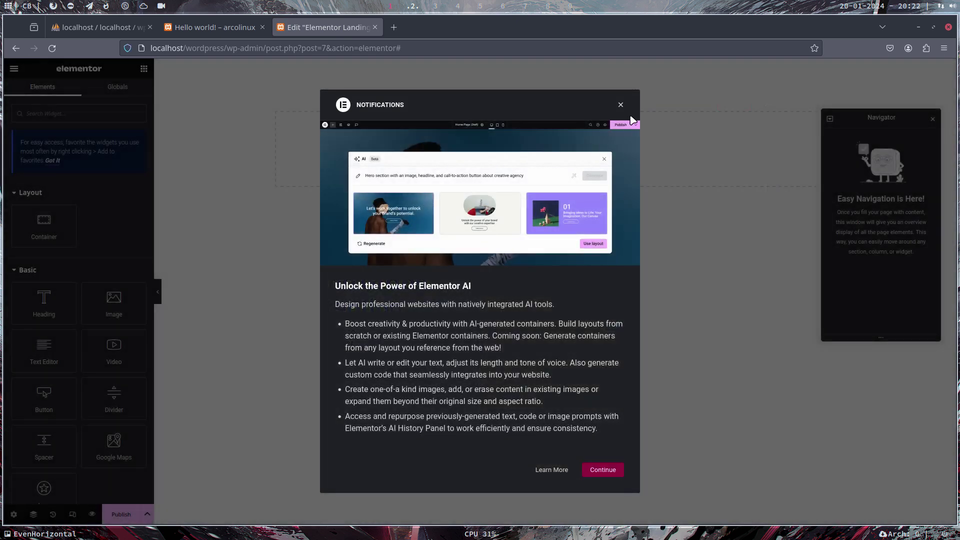
{"action": "left_click", "coordinate": [620, 105]}
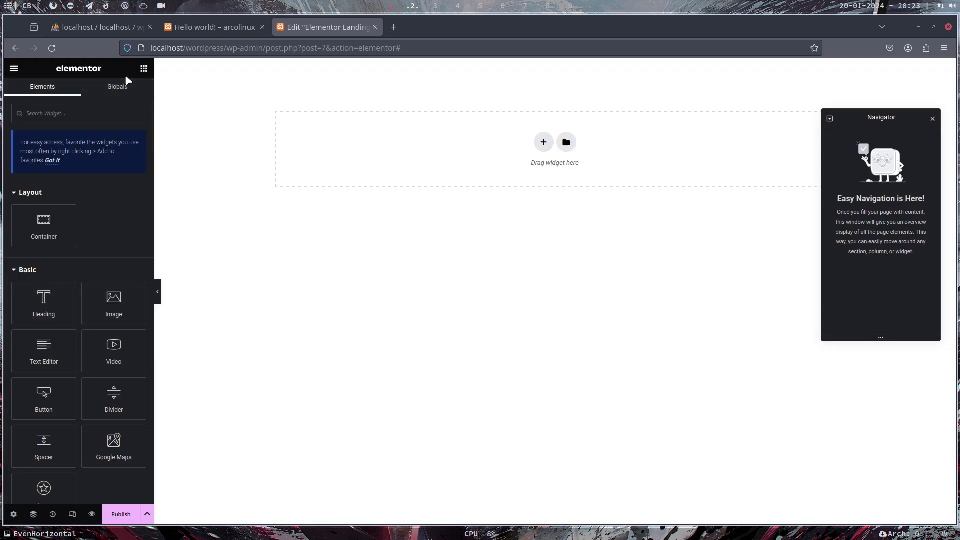
Add an Image widget inside a container on the page and publish it
{"action": "left_click", "coordinate": [113, 303]}
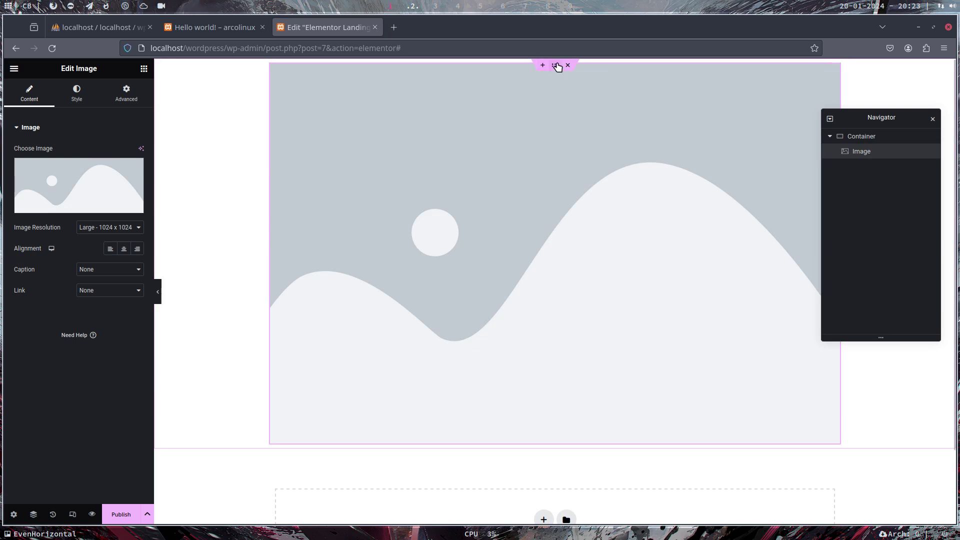
{"action": "left_click", "coordinate": [555, 66]}
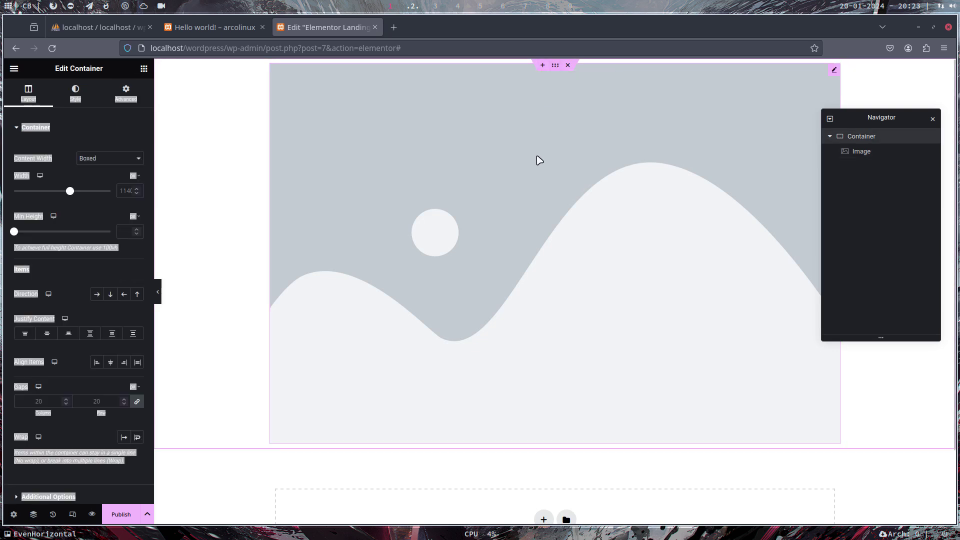
{"action": "left_click", "coordinate": [69, 249]}
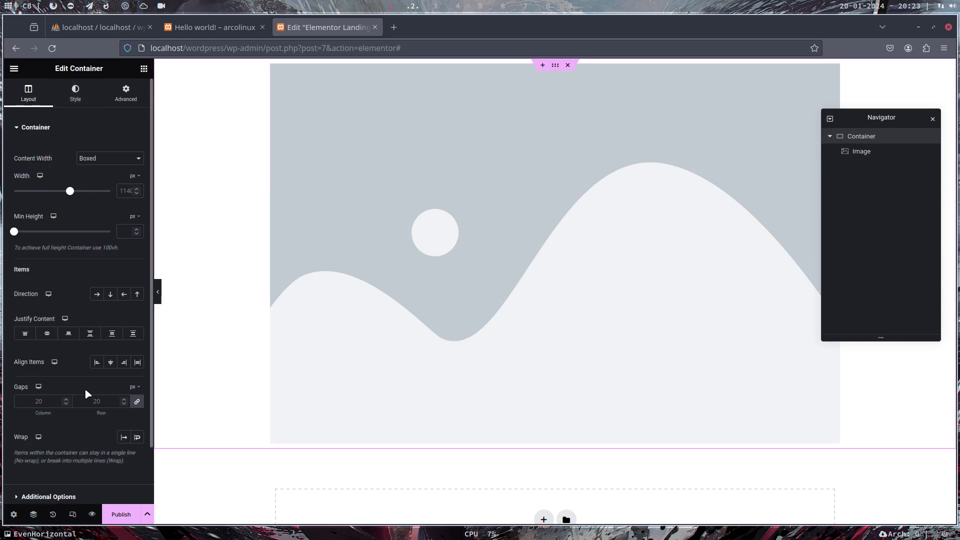
{"action": "left_click", "coordinate": [120, 514]}
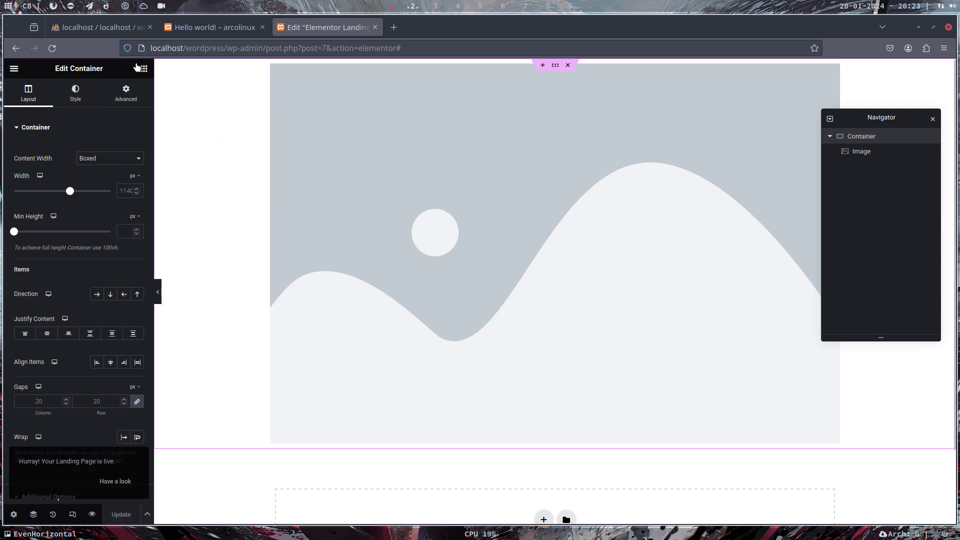
Go back and trim the address to /wp-admin/ to load the WordPress dashboard
{"action": "left_click", "coordinate": [15, 50]}
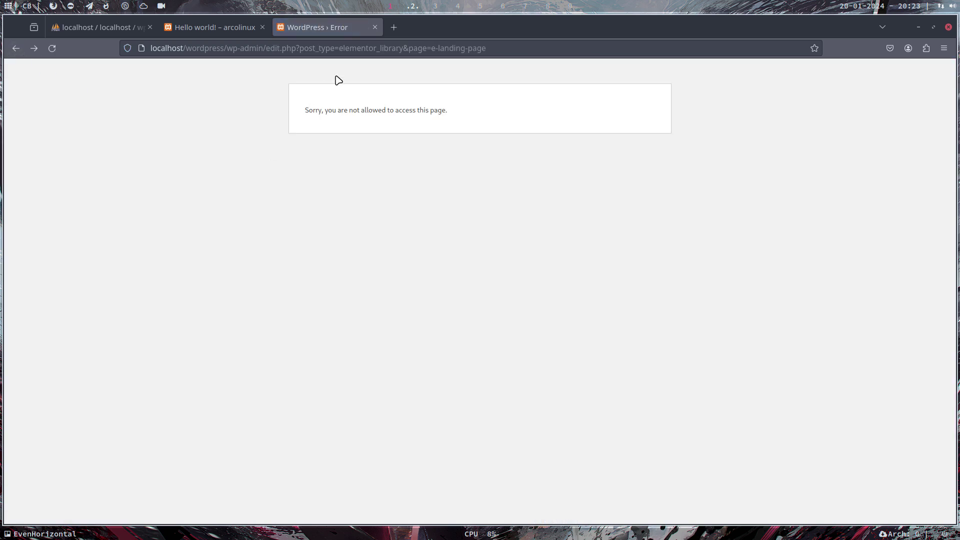
{"action": "left_click", "coordinate": [271, 48]}
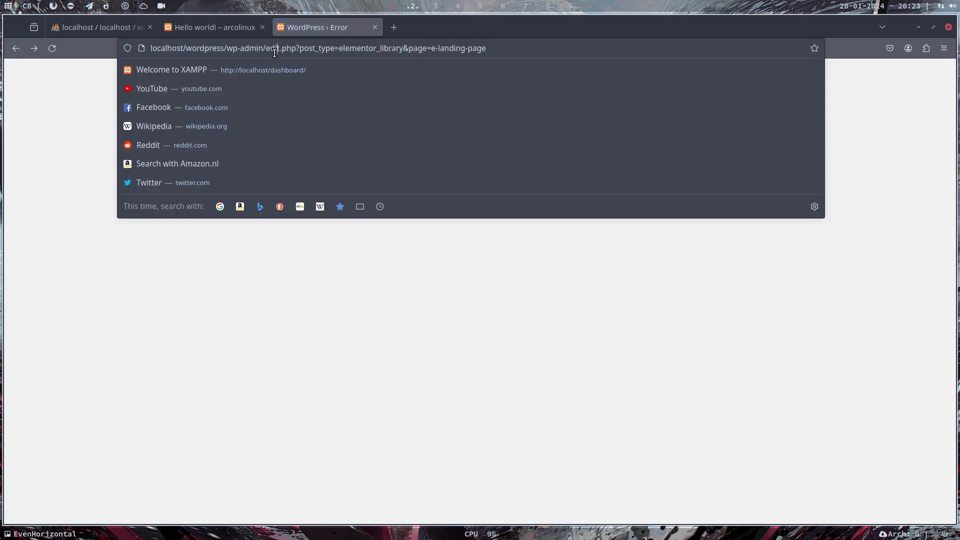
{"action": "left_click_drag", "start_coordinate": [267, 51], "coordinate": [559, 49]}
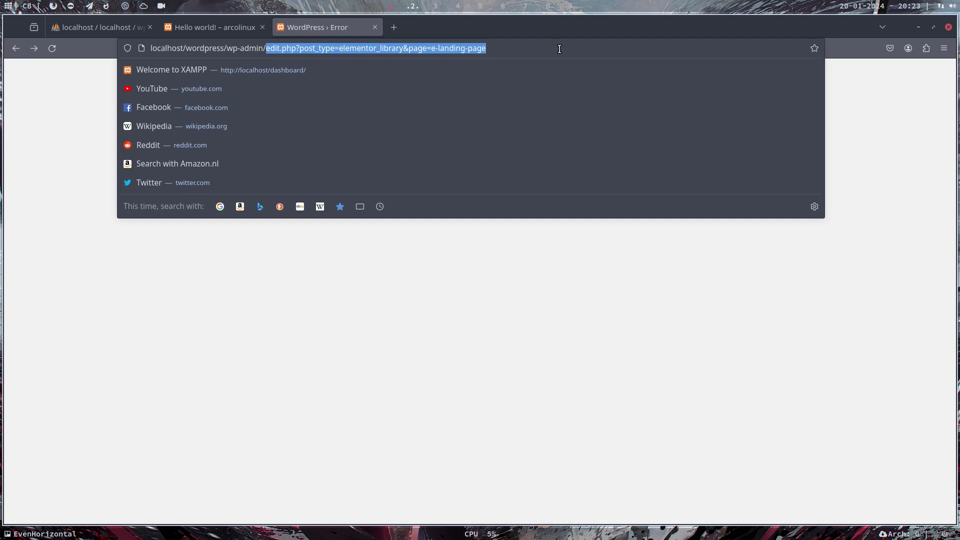
{"action": "key", "text": "BackSpace"}
{"action": "key", "text": "Return"}
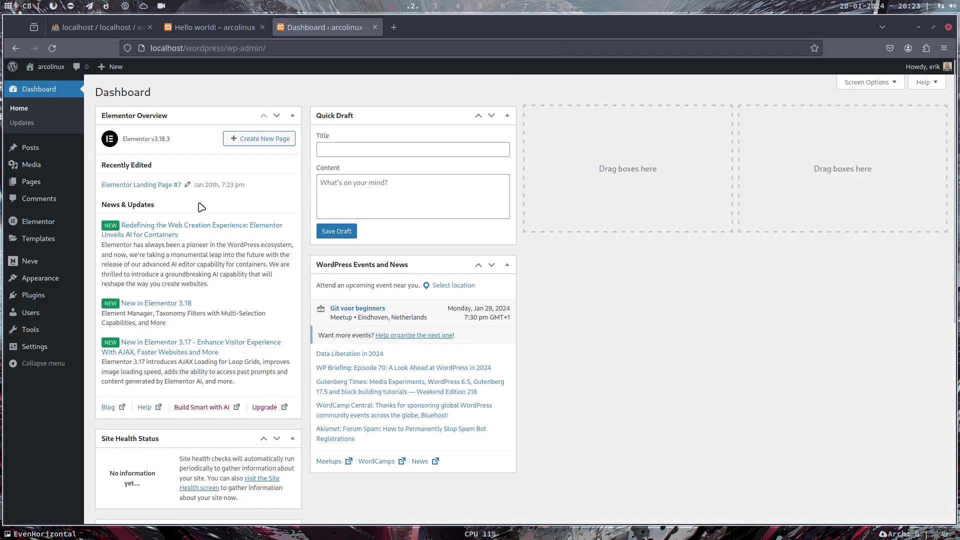
Open Templates > Kit Library from the admin sidebar
{"action": "mouse_move", "coordinate": [40, 223]}
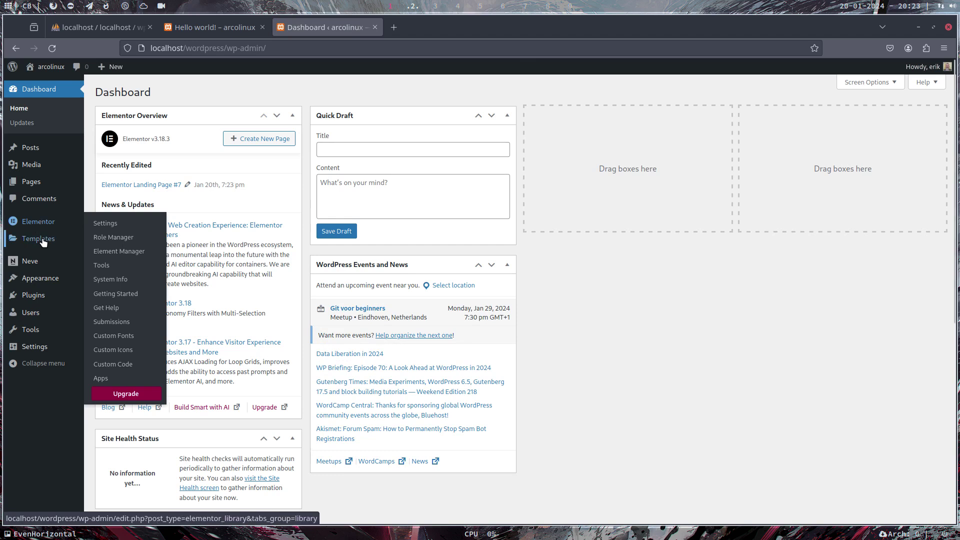
{"action": "mouse_move", "coordinate": [43, 242]}
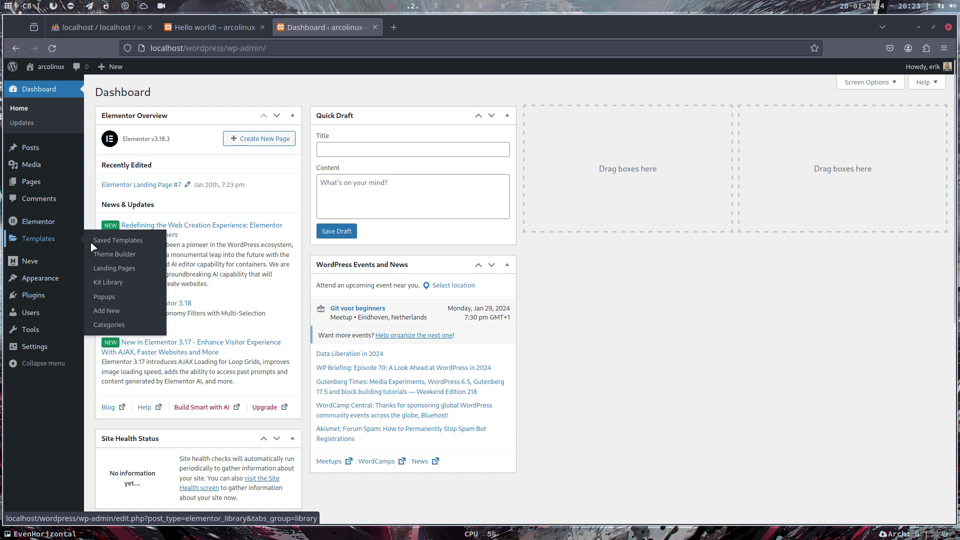
{"action": "left_click", "coordinate": [110, 283]}
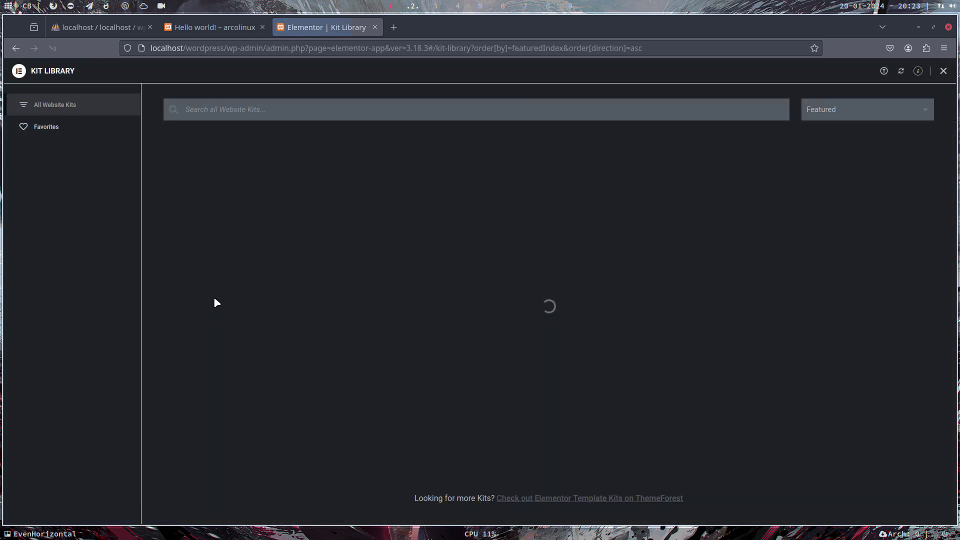
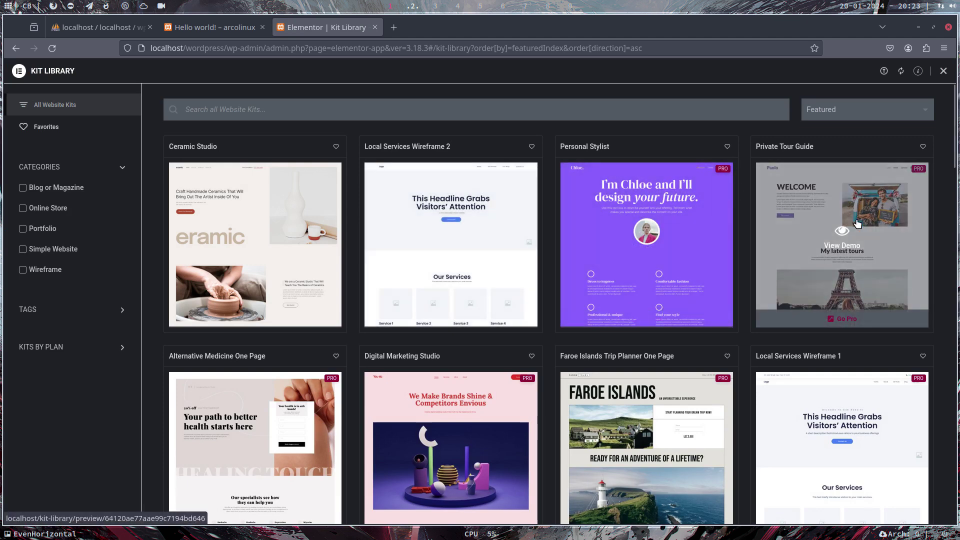
Start applying the Local Services Wireframe 2 kit and accept cookies on the Elementor sign-in page
{"action": "left_click", "coordinate": [459, 261]}
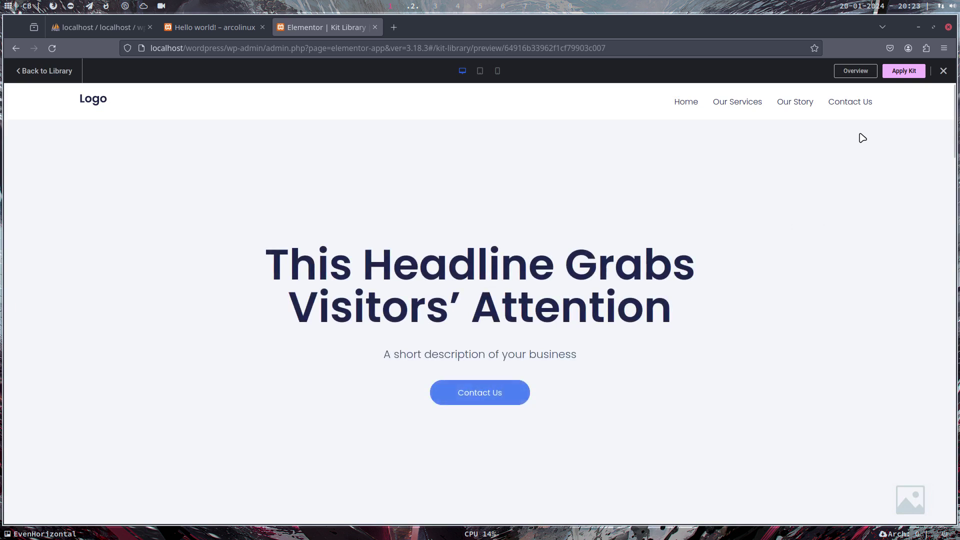
{"action": "left_click", "coordinate": [903, 70]}
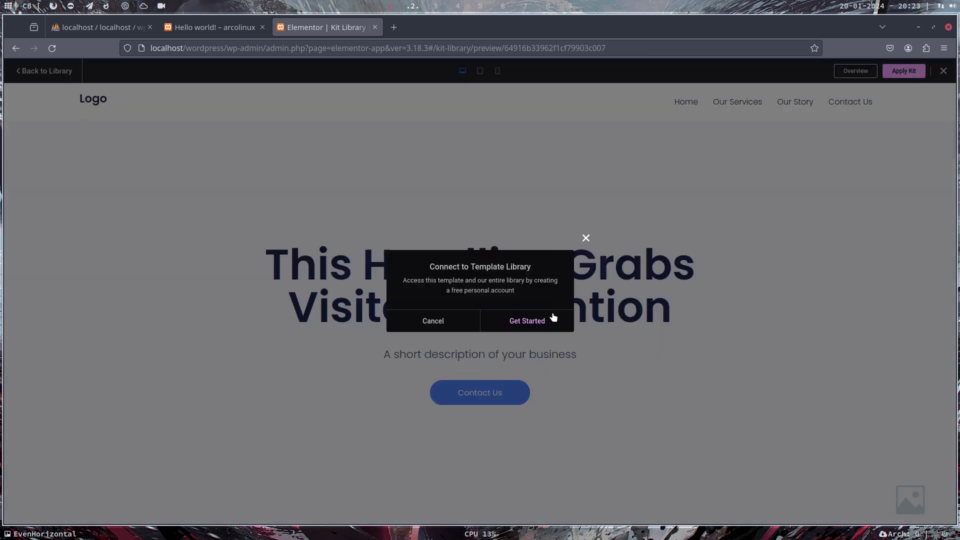
{"action": "left_click", "coordinate": [554, 320]}
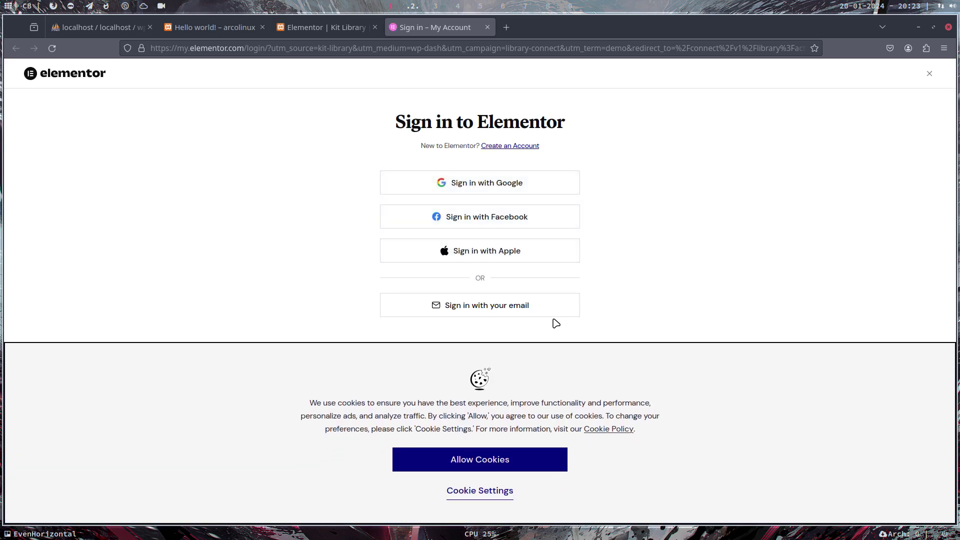
{"action": "left_click", "coordinate": [517, 462]}
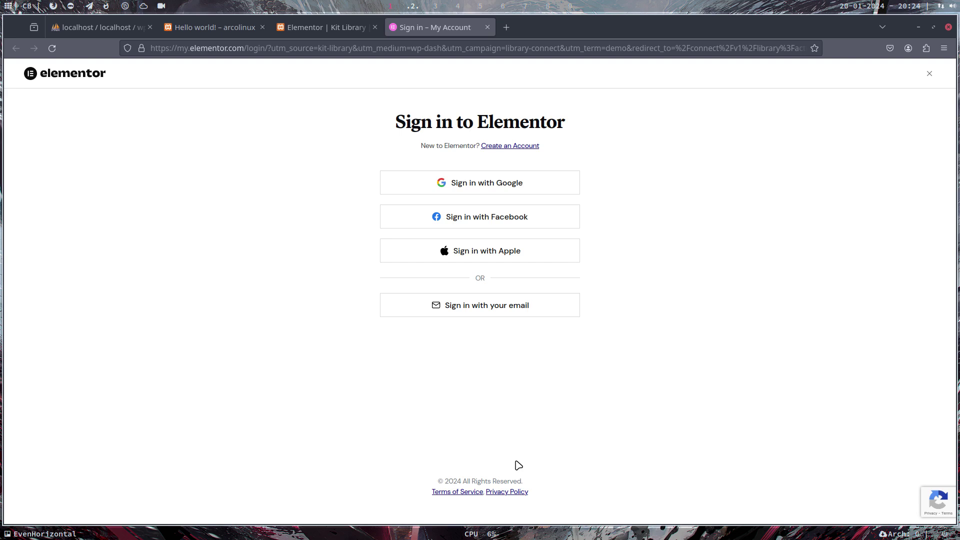
Return to the kit preview, retry Apply Kit, and cancel the template library connection prompt
{"action": "left_click", "coordinate": [325, 27]}
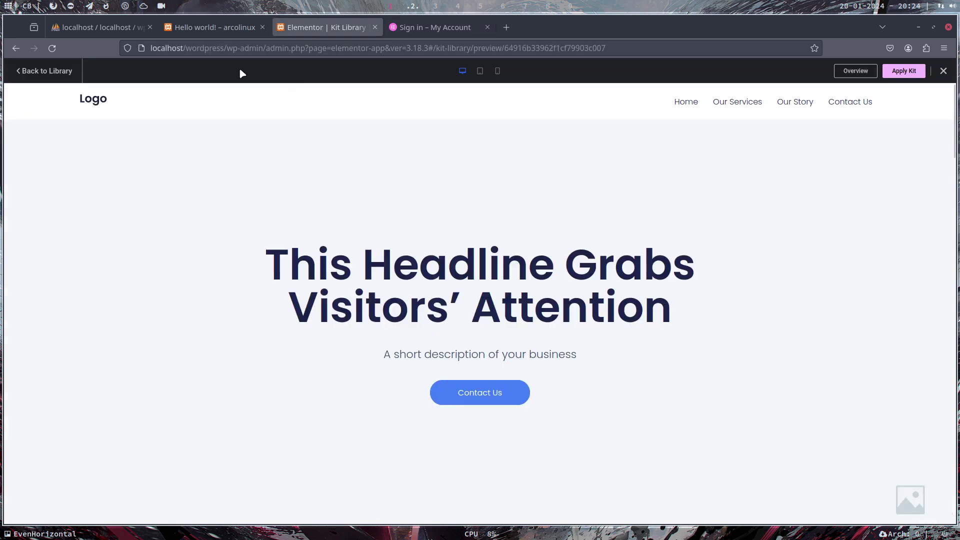
{"action": "left_click", "coordinate": [918, 71]}
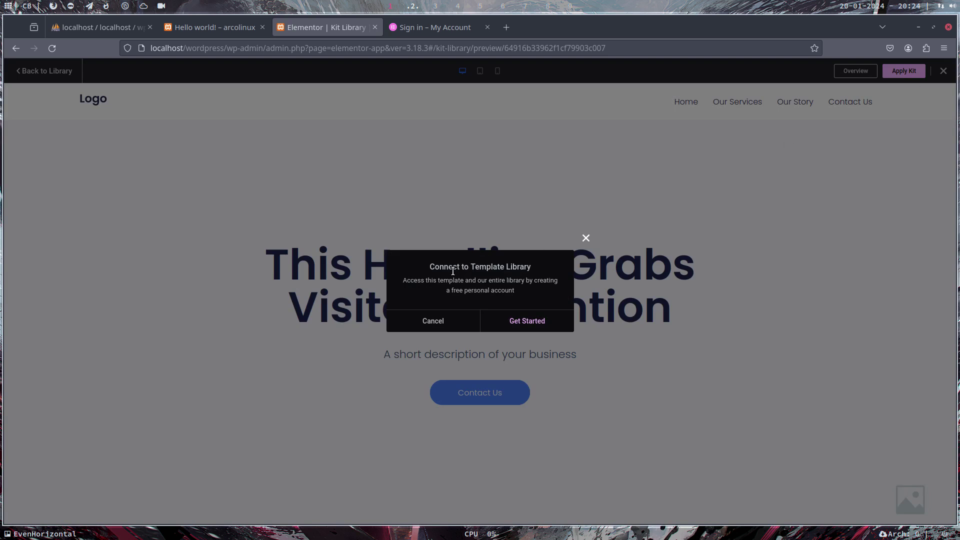
{"action": "left_click_drag", "start_coordinate": [443, 290], "coordinate": [542, 299]}
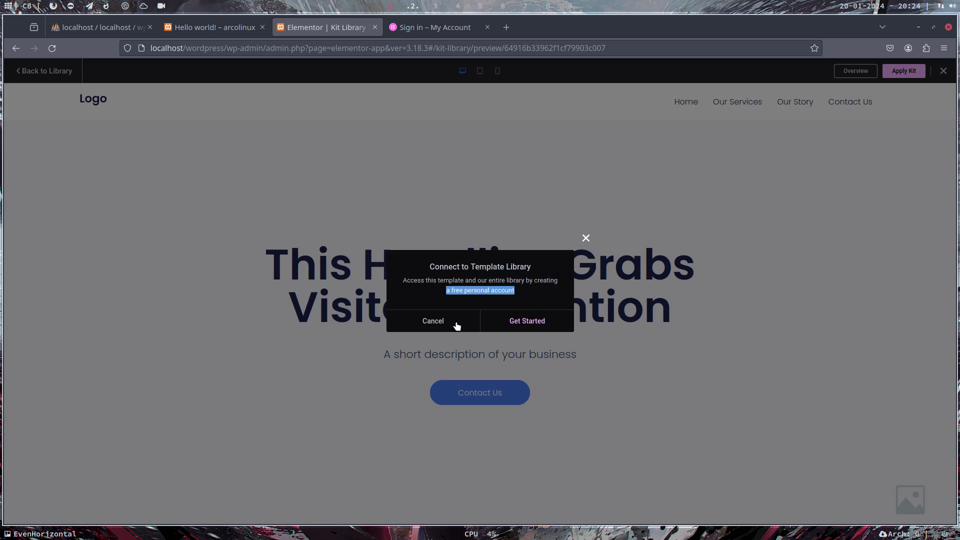
{"action": "left_click", "coordinate": [460, 323]}
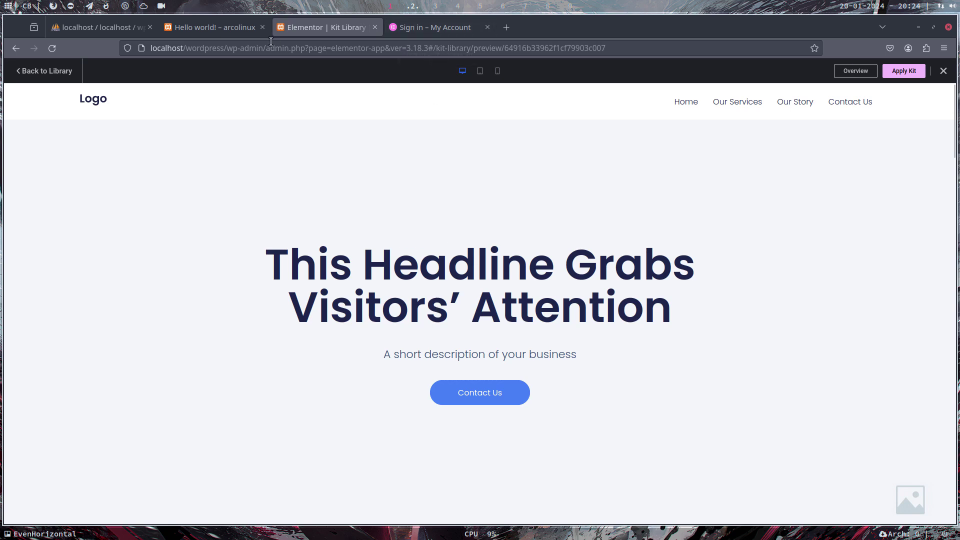
Go from the Hello world! post to the dashboard, then Appearance > Themes > Add New Theme
{"action": "left_click", "coordinate": [116, 26]}
{"action": "left_click", "coordinate": [187, 29]}
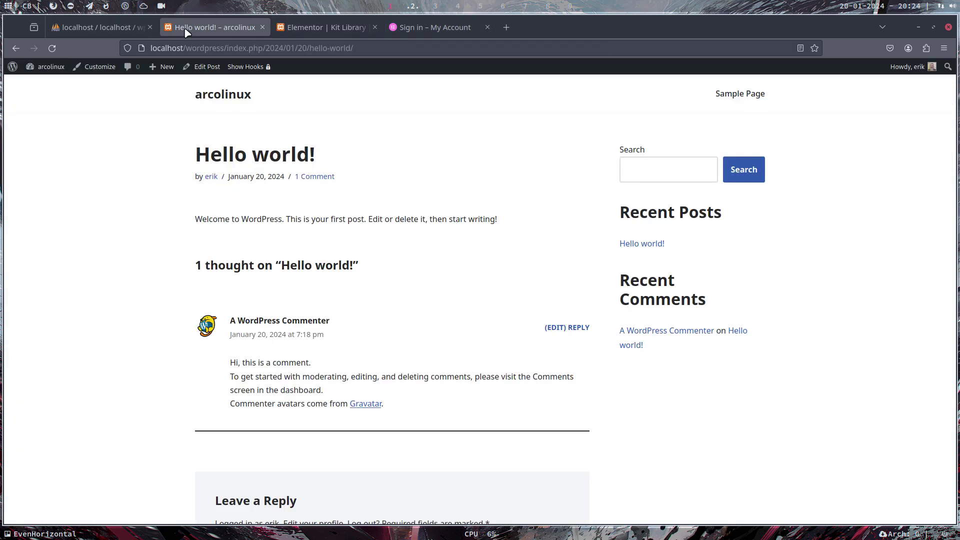
{"action": "left_click", "coordinate": [240, 97]}
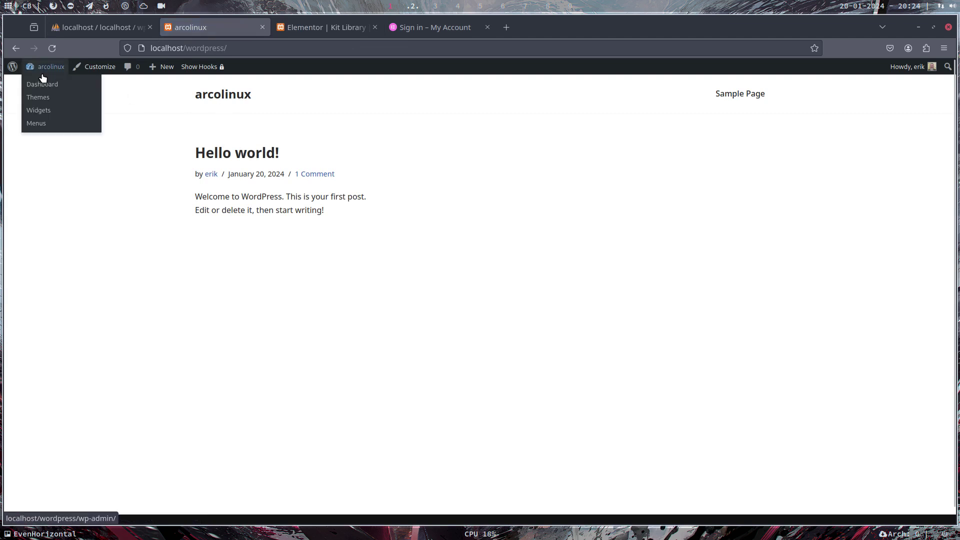
{"action": "left_click", "coordinate": [43, 85]}
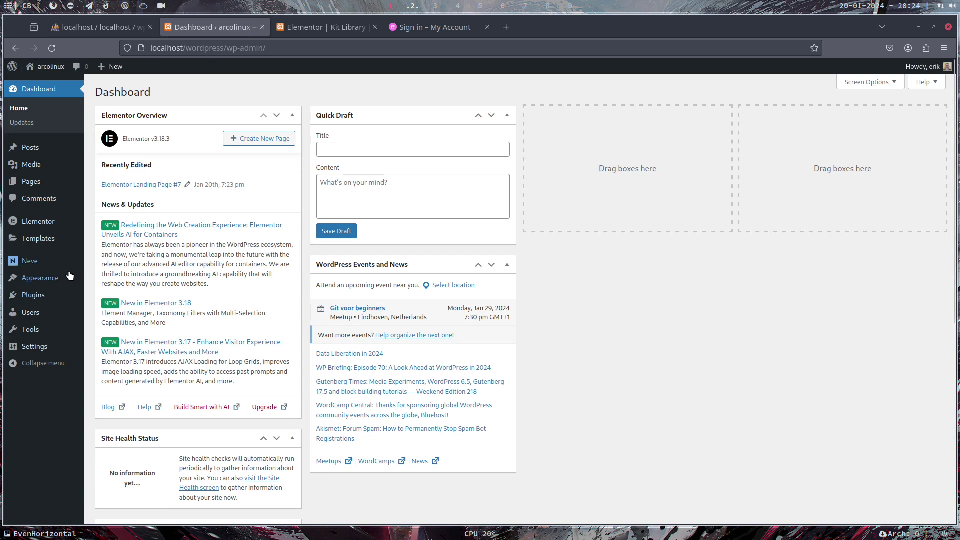
{"action": "mouse_move", "coordinate": [32, 264]}
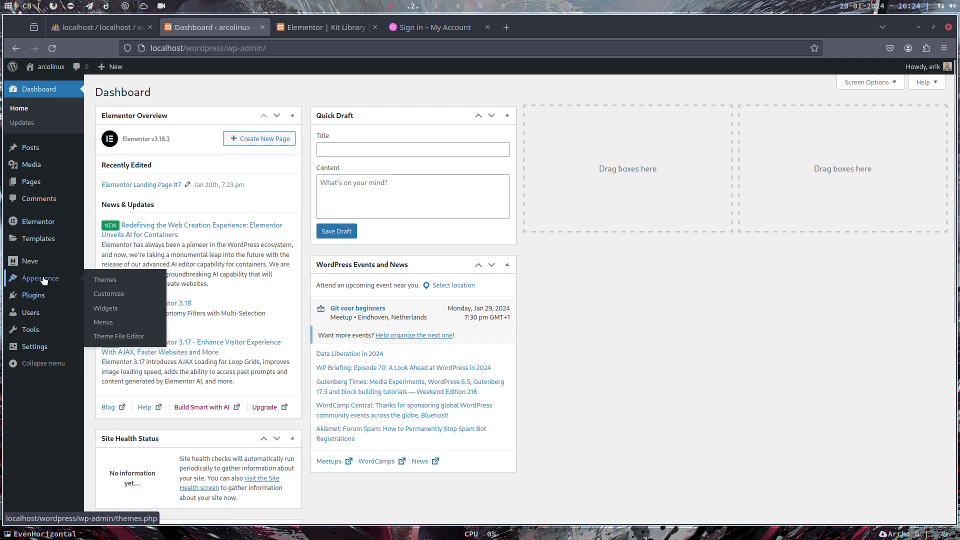
{"action": "left_click", "coordinate": [43, 278]}
{"action": "left_click", "coordinate": [183, 375]}
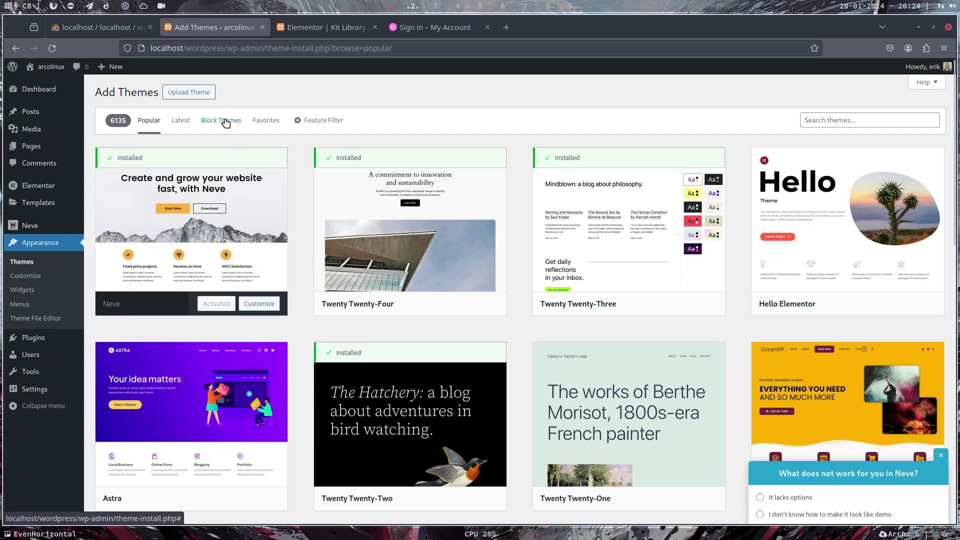
List the Latest themes and dismiss the Neve feedback survey
{"action": "left_click", "coordinate": [181, 121]}
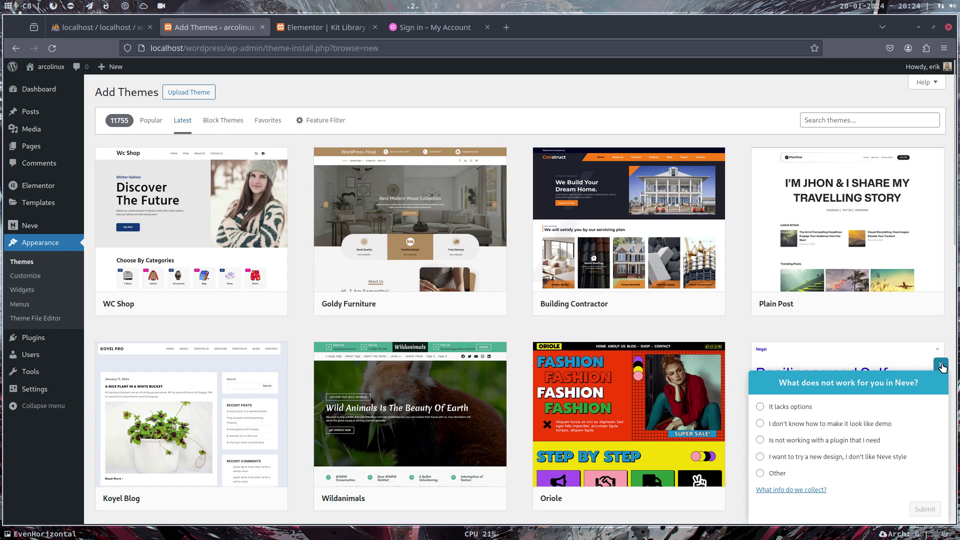
{"action": "left_click", "coordinate": [941, 366]}
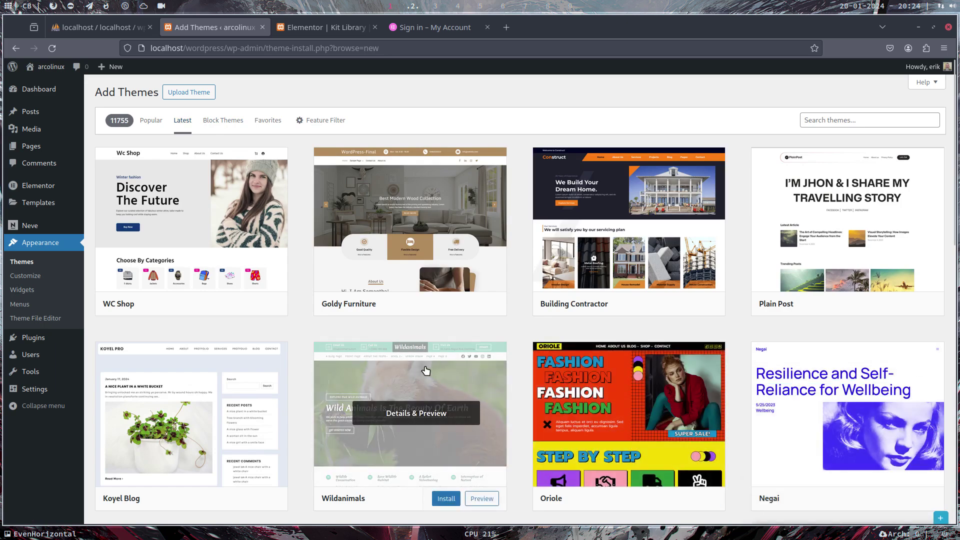
{"action": "scroll", "coordinate": [439, 280], "scroll_direction": "down", "scroll_amount": 6}
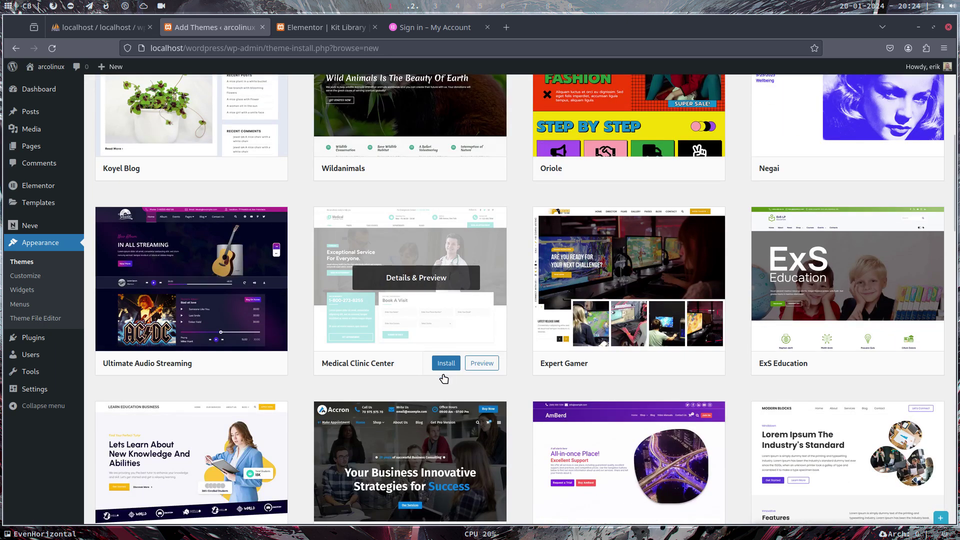
{"action": "scroll", "coordinate": [444, 378], "scroll_direction": "up", "scroll_amount": 4}
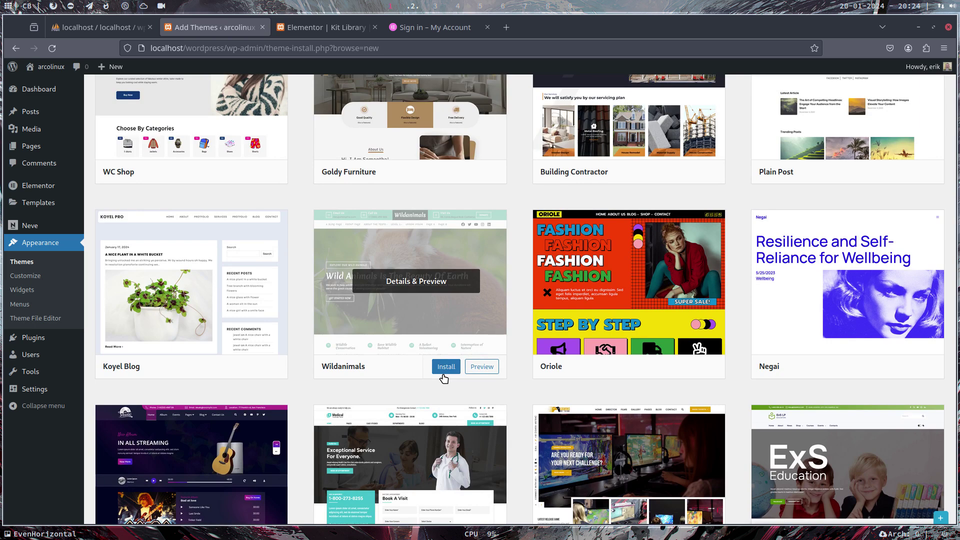
Preview the Wildanimals theme, note its version number, and close the preview
{"action": "left_click", "coordinate": [481, 368]}
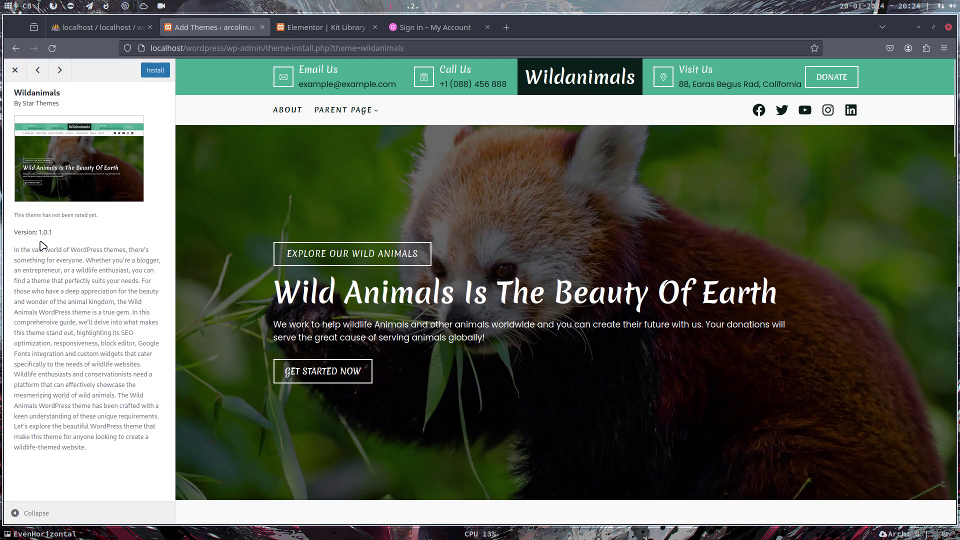
{"action": "left_click_drag", "start_coordinate": [40, 233], "coordinate": [67, 235]}
{"action": "left_click", "coordinate": [15, 70]}
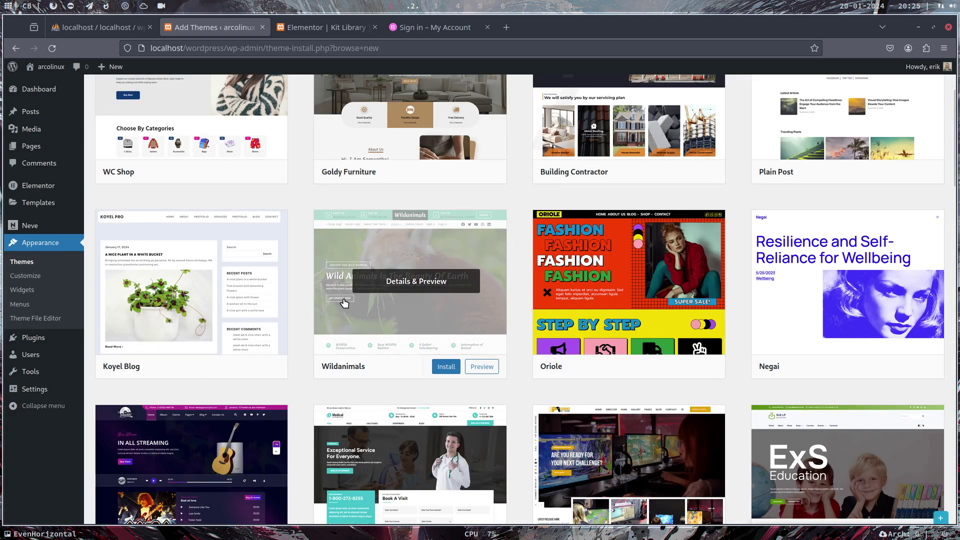
{"action": "scroll", "coordinate": [345, 305], "scroll_direction": "down", "scroll_amount": 6}
{"action": "scroll", "coordinate": [345, 305], "scroll_direction": "up", "scroll_amount": 9}
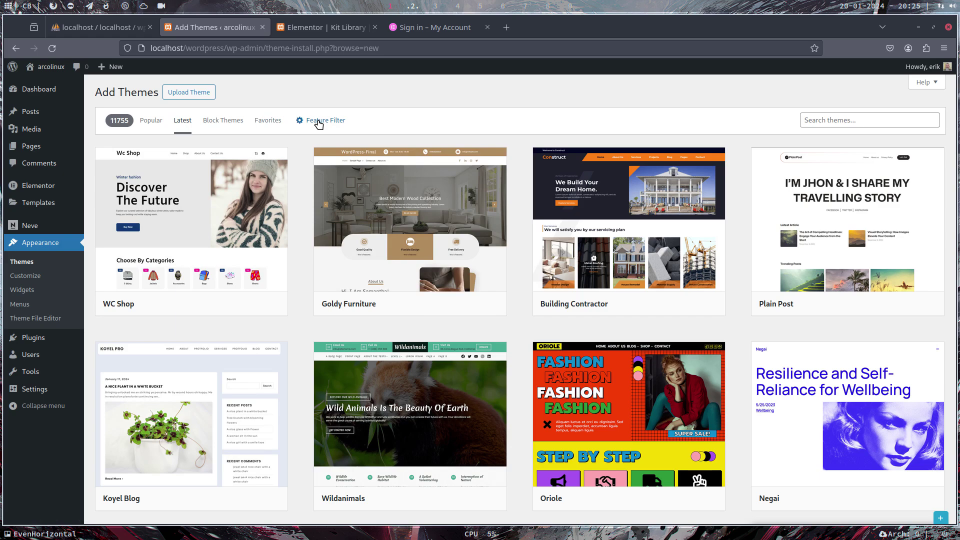
Find Spacr among the Popular themes, install it through the FTP Proceed dialog, and activate it
{"action": "left_click", "coordinate": [151, 120]}
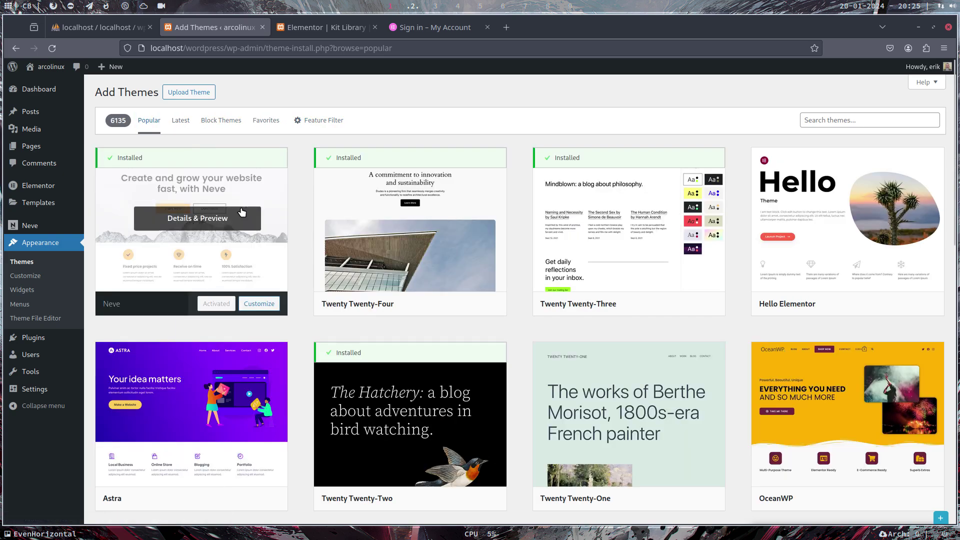
{"action": "scroll", "coordinate": [375, 287], "scroll_direction": "down", "scroll_amount": 10}
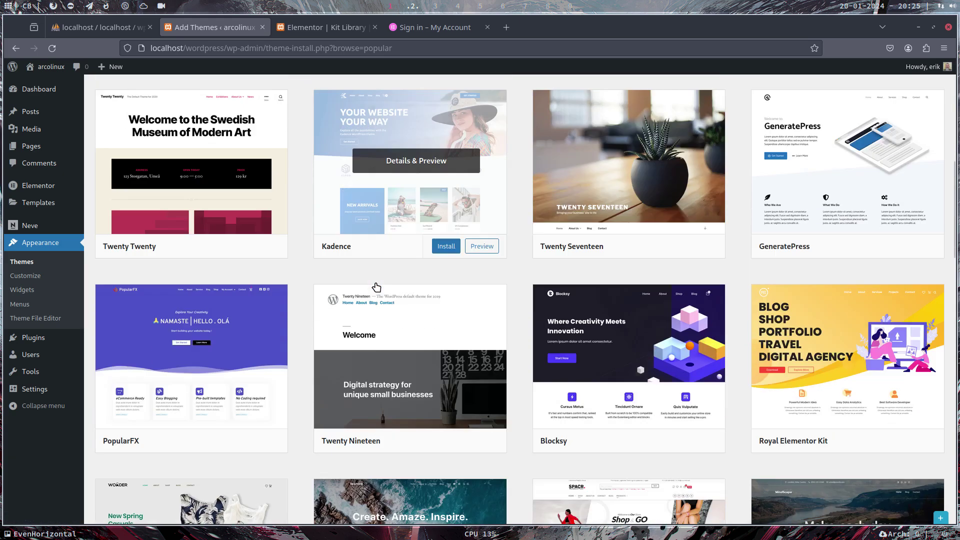
{"action": "scroll", "coordinate": [376, 287], "scroll_direction": "down", "scroll_amount": 2}
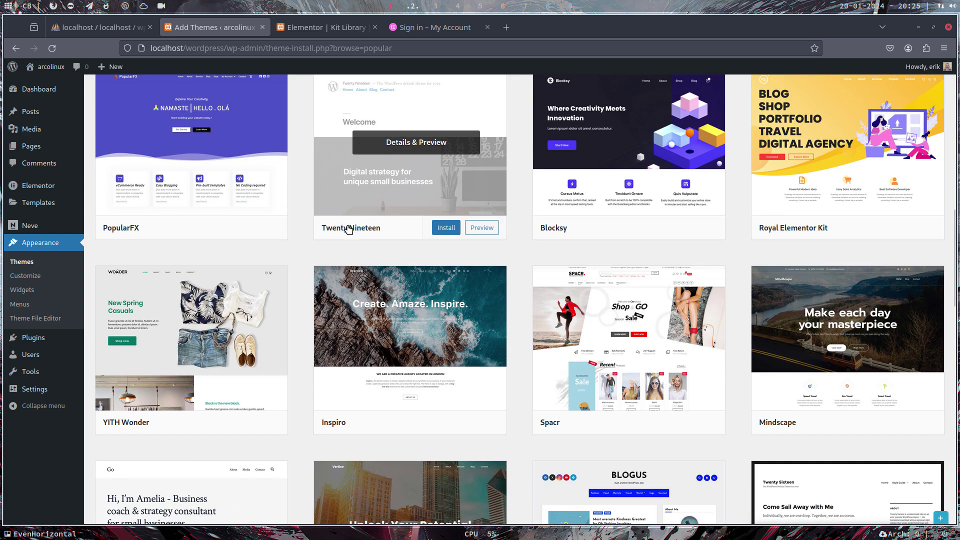
{"action": "scroll", "coordinate": [349, 300], "scroll_direction": "down", "scroll_amount": 10}
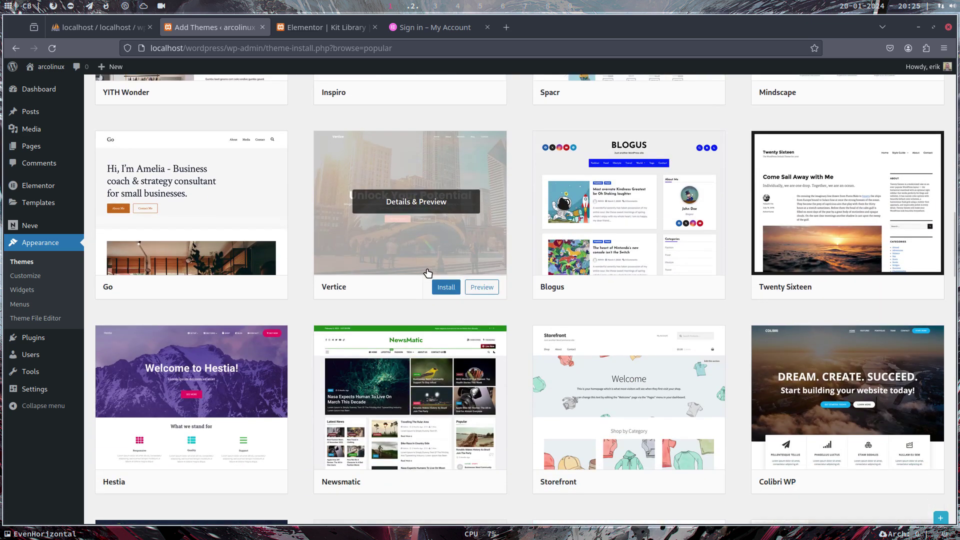
{"action": "scroll", "coordinate": [630, 309], "scroll_direction": "up", "scroll_amount": 6}
{"action": "mouse_move", "coordinate": [629, 212]}
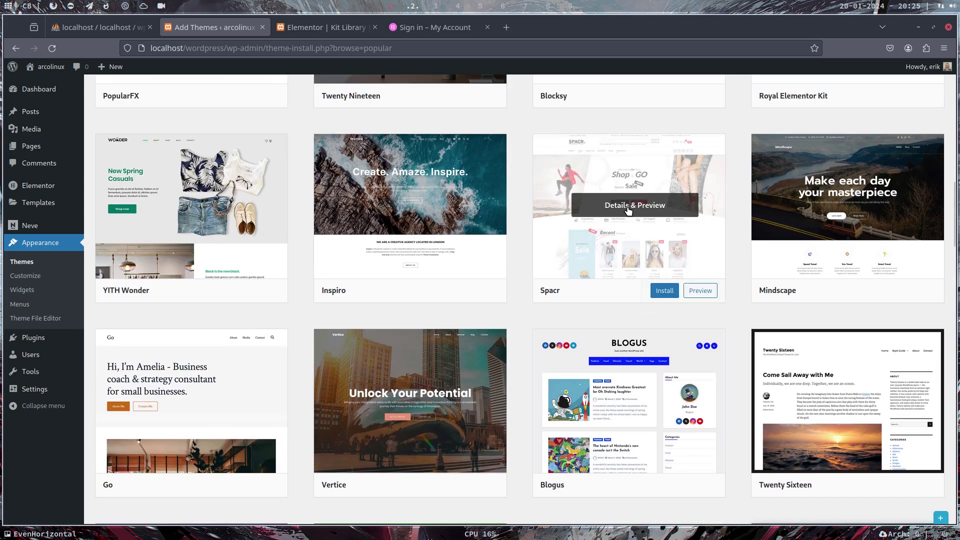
{"action": "left_click", "coordinate": [669, 292]}
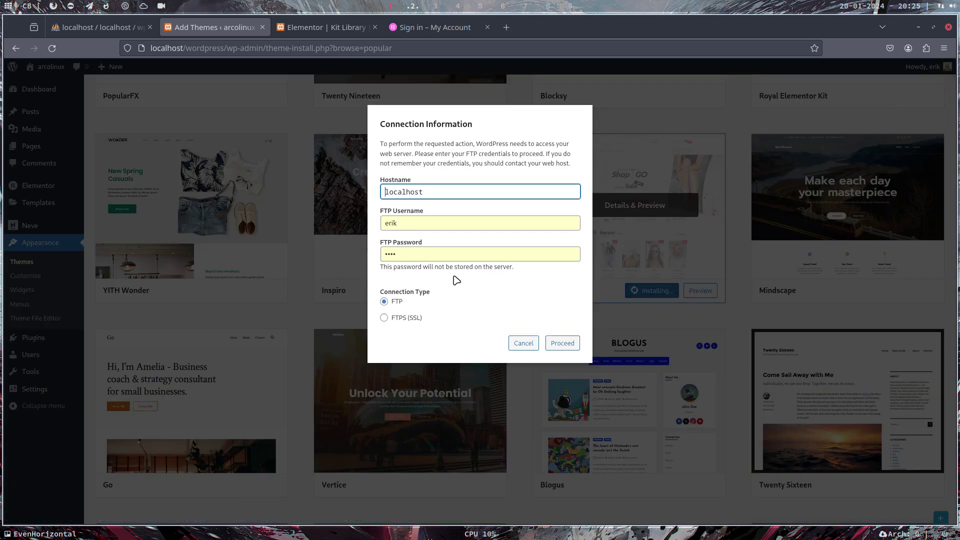
{"action": "left_click", "coordinate": [553, 343]}
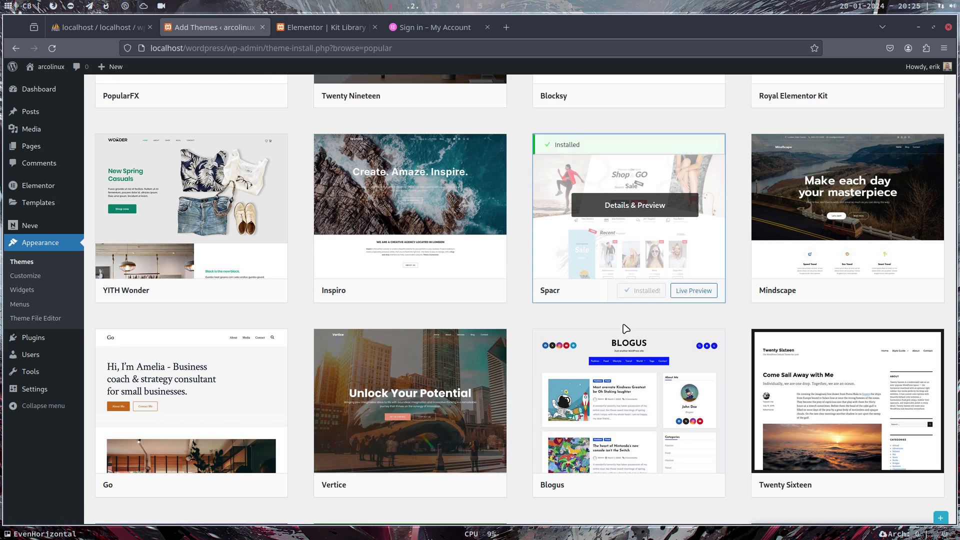
{"action": "left_click", "coordinate": [648, 292]}
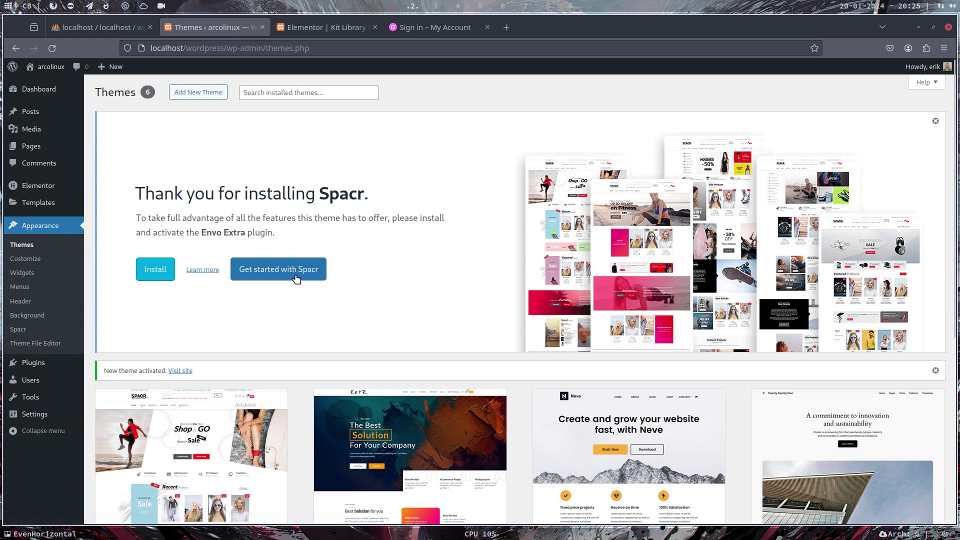
Install the Envo Extra plugin from the Spacr notice, confirming the connection dialog, and activate it
{"action": "left_click", "coordinate": [163, 272]}
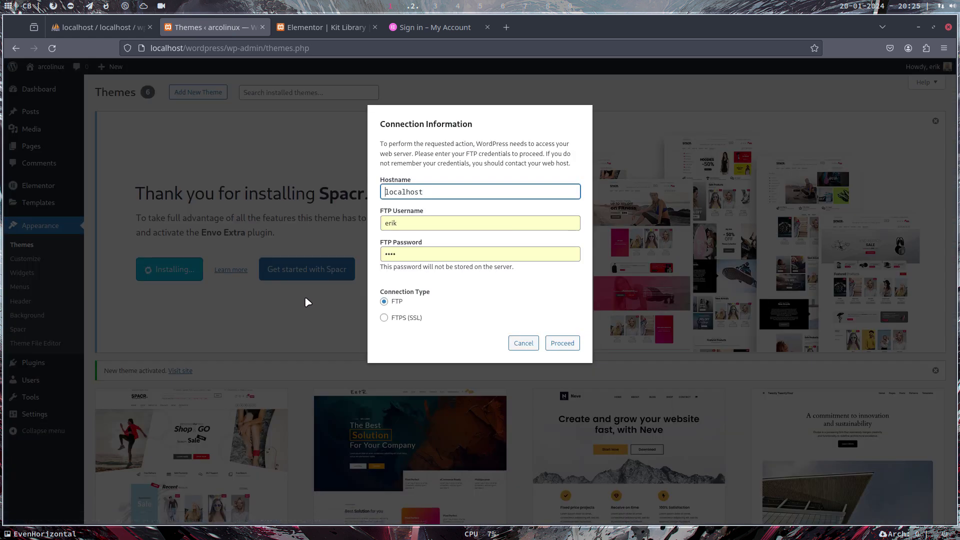
{"action": "left_click", "coordinate": [562, 342]}
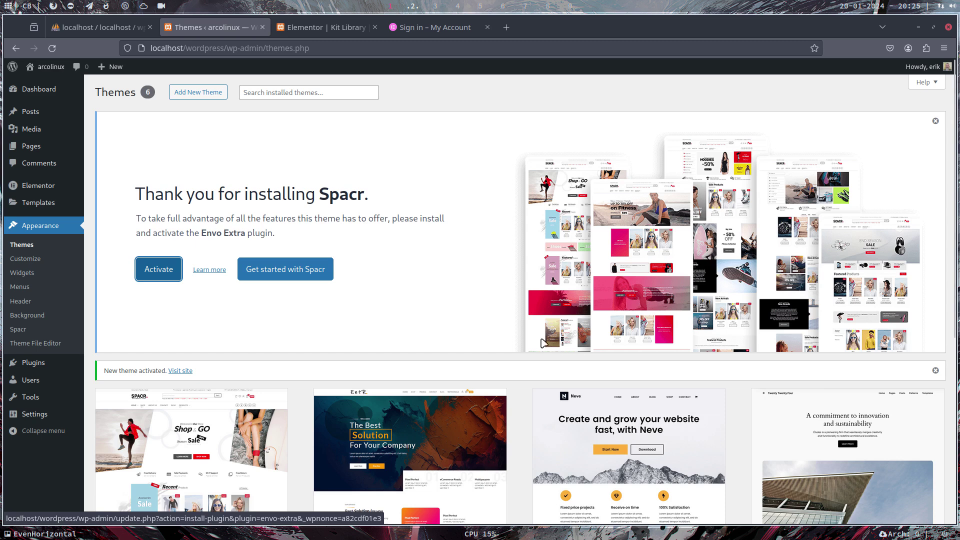
{"action": "left_click", "coordinate": [160, 271]}
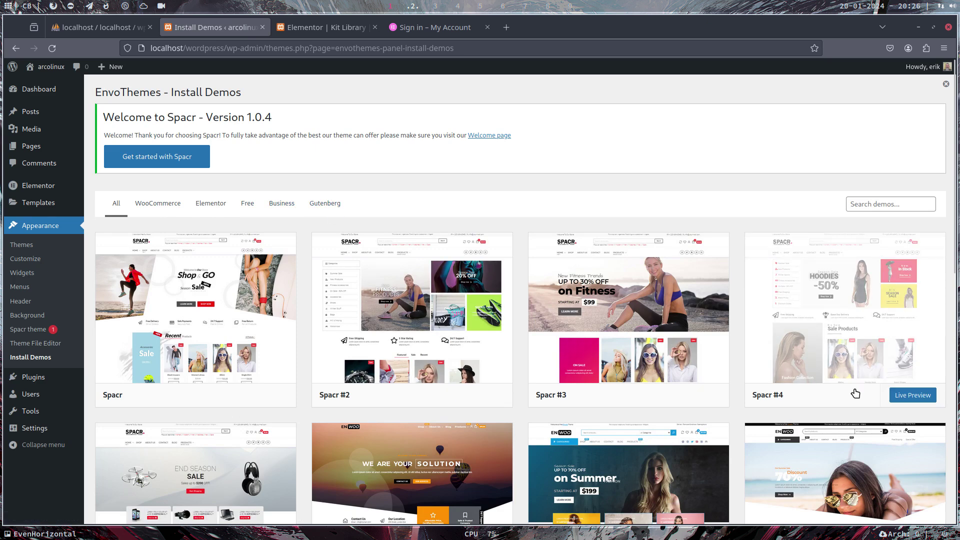
Live-preview the Spacr #4 demo homepage, scroll through it, and return to Install Demos
{"action": "left_click", "coordinate": [904, 395]}
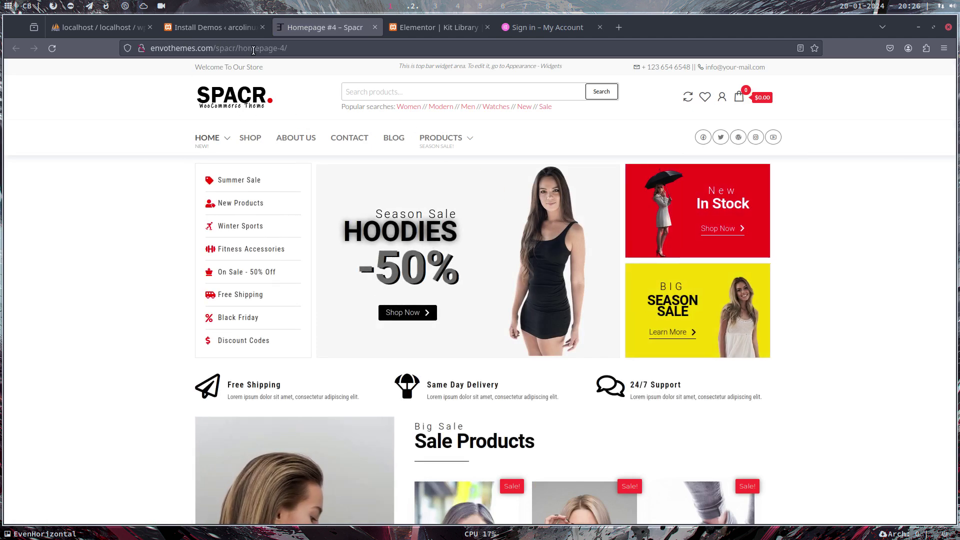
{"action": "scroll", "coordinate": [567, 257], "scroll_direction": "down", "scroll_amount": 15}
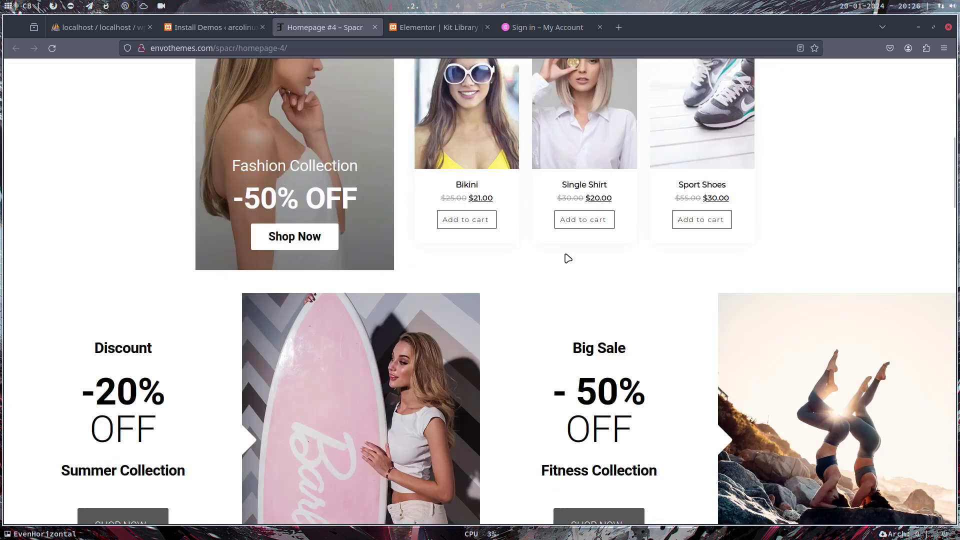
{"action": "scroll", "coordinate": [567, 258], "scroll_direction": "down", "scroll_amount": 10}
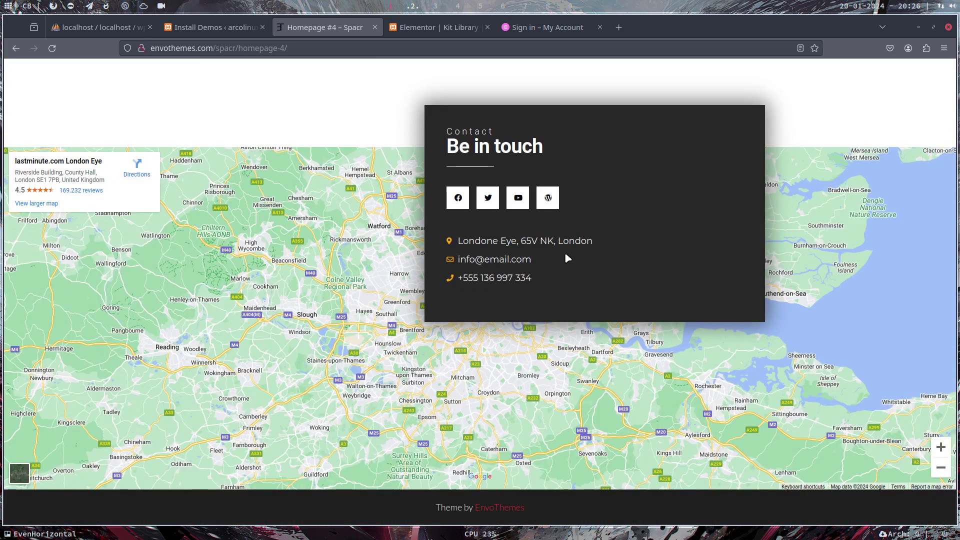
{"action": "scroll", "coordinate": [567, 257], "scroll_direction": "up", "scroll_amount": 10}
{"action": "scroll", "coordinate": [566, 257], "scroll_direction": "up", "scroll_amount": 15}
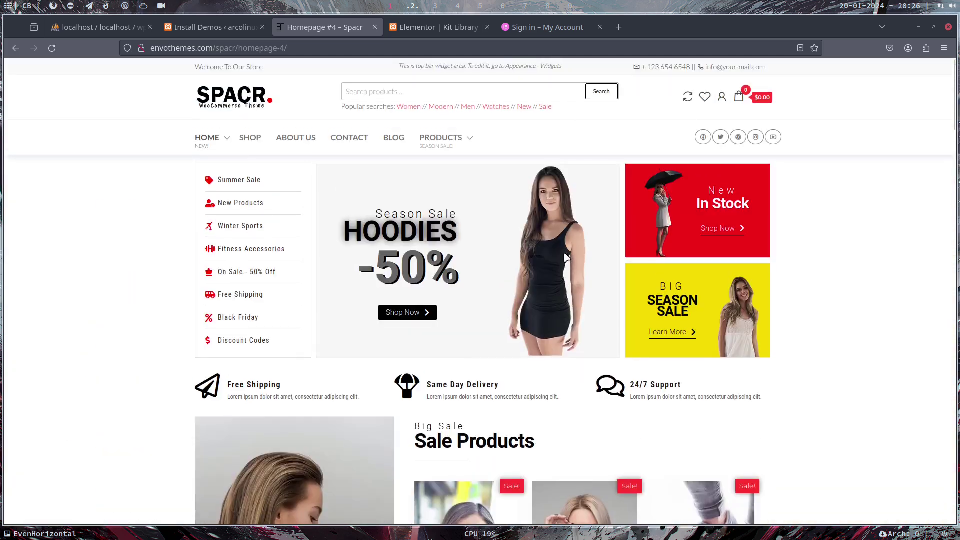
{"action": "left_click", "coordinate": [203, 28]}
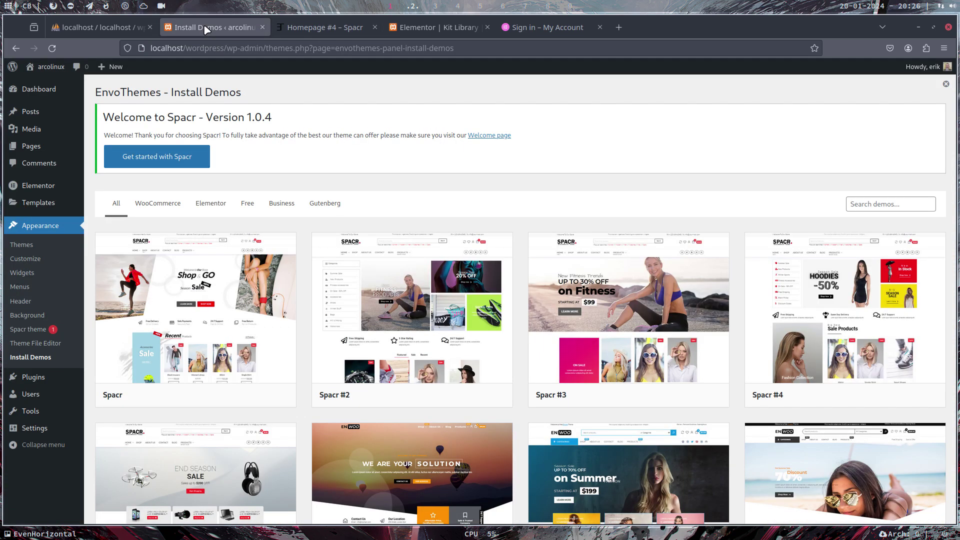
{"action": "left_click", "coordinate": [181, 160]}
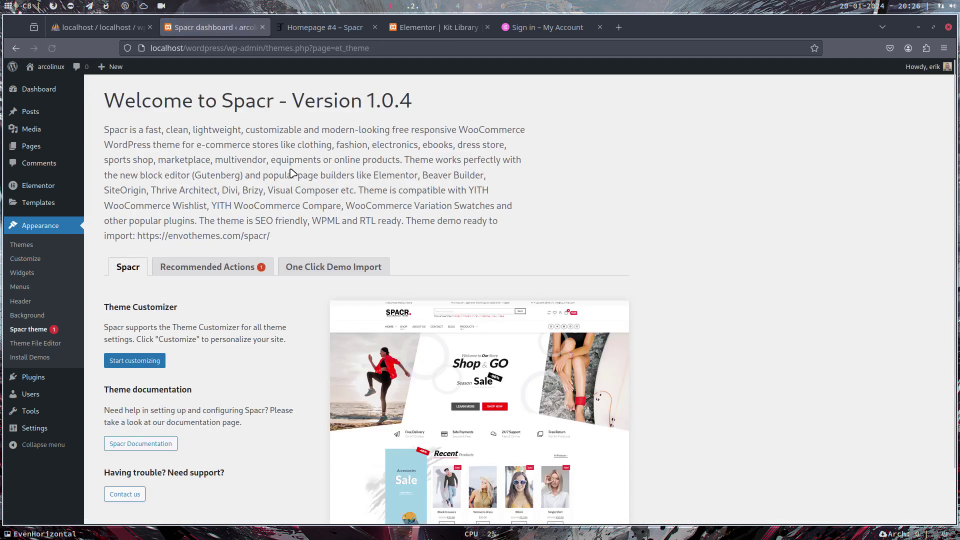
{"action": "scroll", "coordinate": [292, 172], "scroll_direction": "down", "scroll_amount": 2}
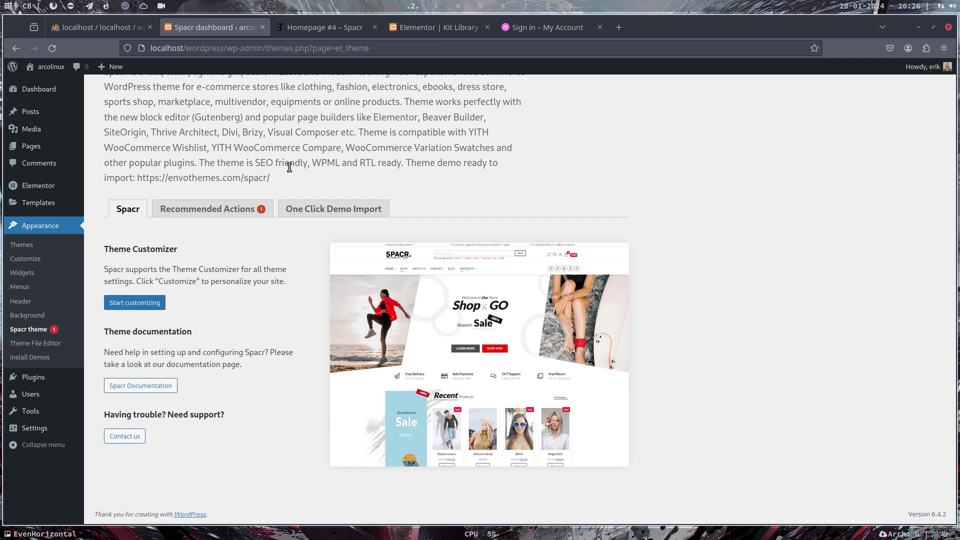
{"action": "left_click", "coordinate": [274, 209]}
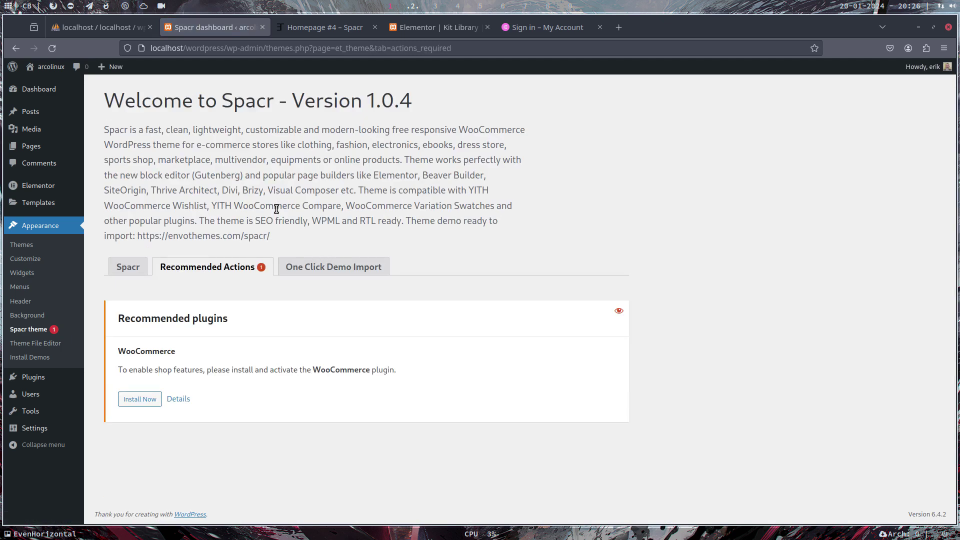
{"action": "left_click", "coordinate": [350, 261]}
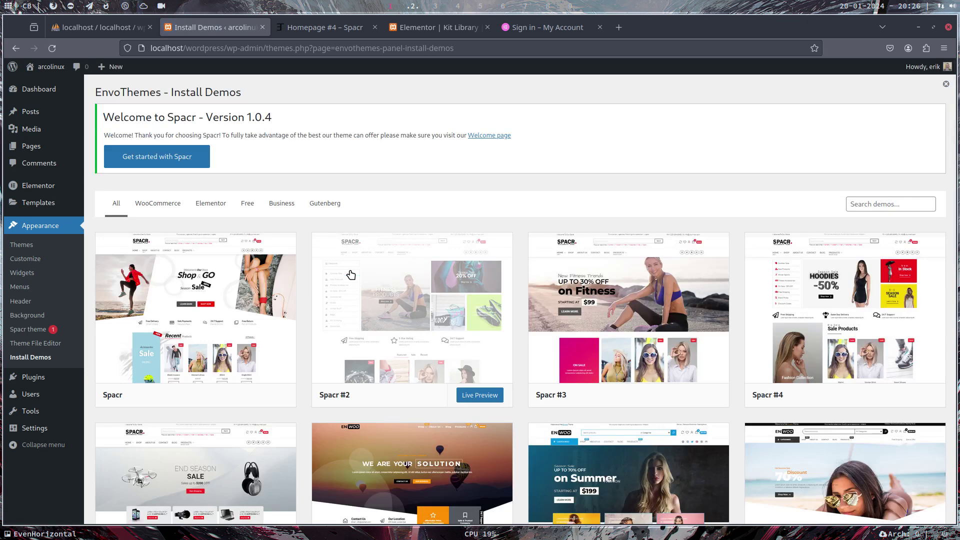
{"action": "scroll", "coordinate": [659, 320], "scroll_direction": "down", "scroll_amount": 7}
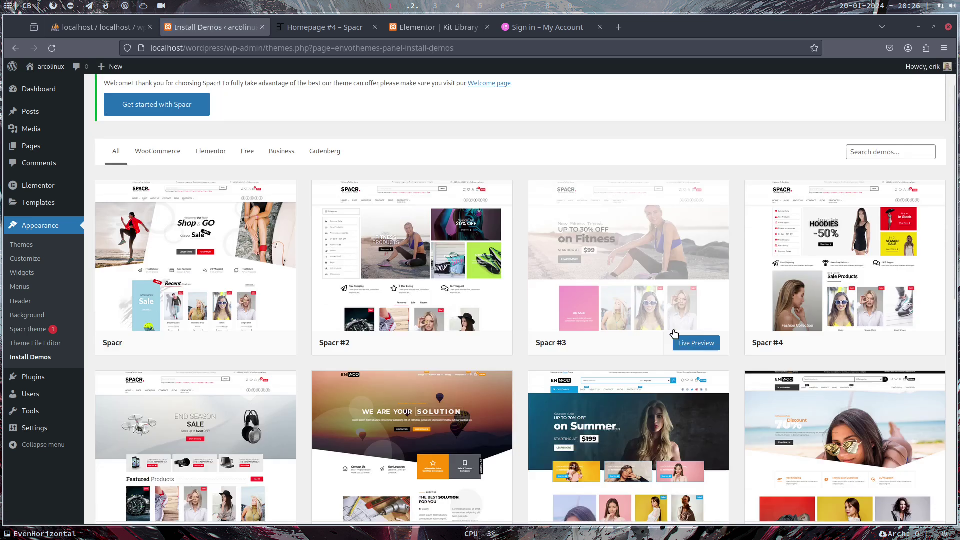
{"action": "scroll", "coordinate": [700, 322], "scroll_direction": "down", "scroll_amount": 3}
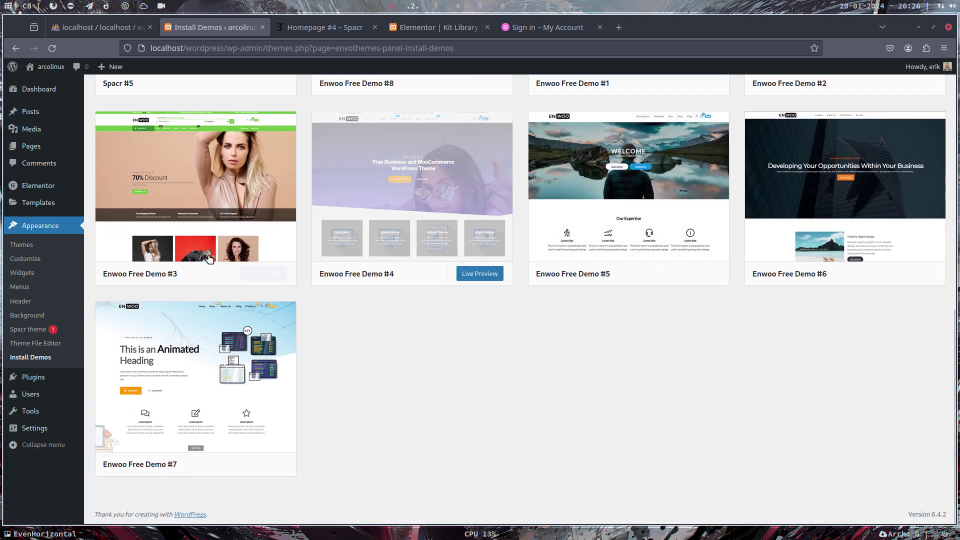
{"action": "scroll", "coordinate": [795, 380], "scroll_direction": "up", "scroll_amount": 10}
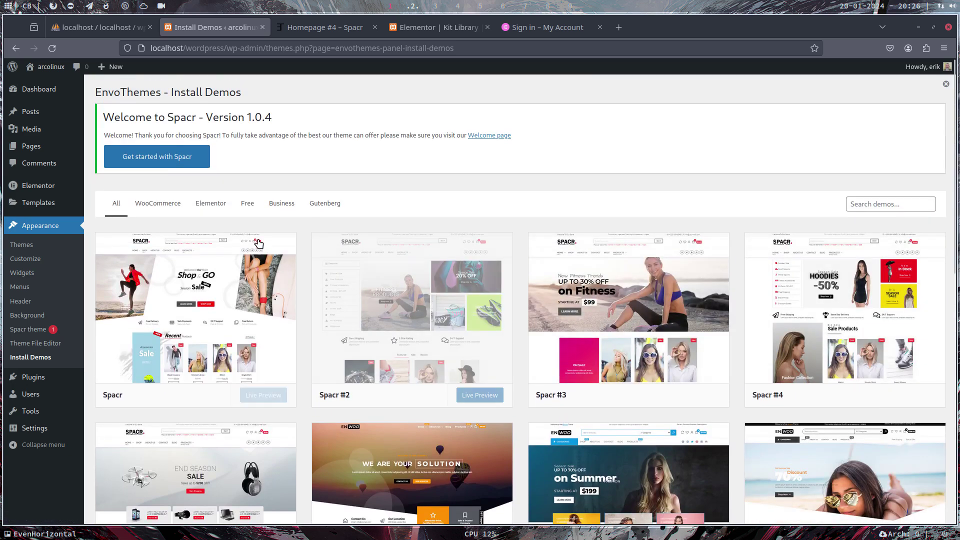
Filter demos to Elementor and Free, install the Spacr demo with all data, and view the result
{"action": "left_click", "coordinate": [207, 205]}
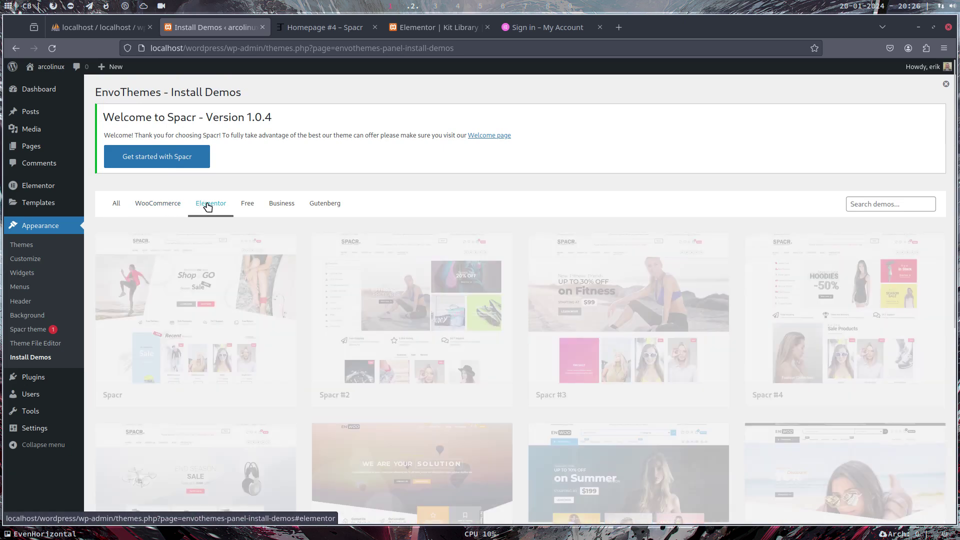
{"action": "left_click", "coordinate": [248, 204]}
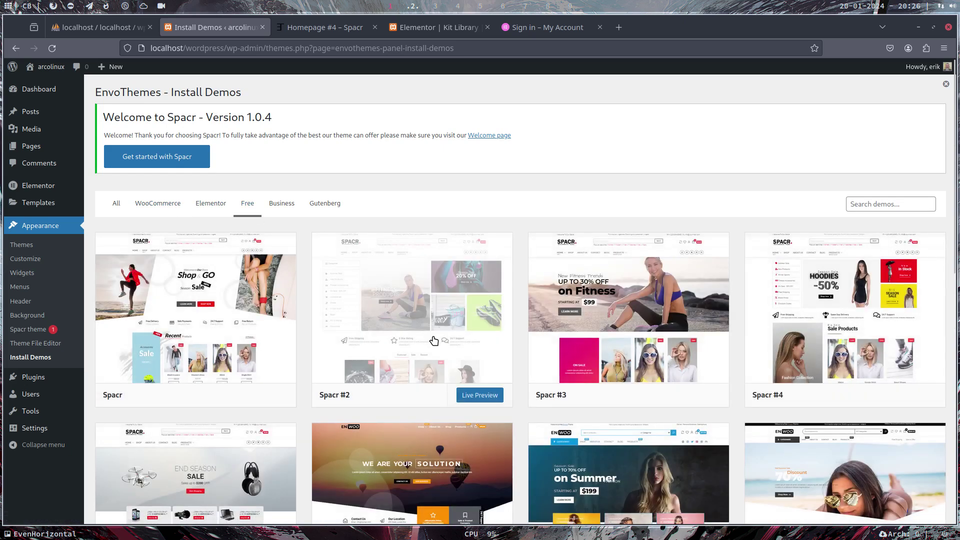
{"action": "scroll", "coordinate": [434, 338], "scroll_direction": "down", "scroll_amount": 2}
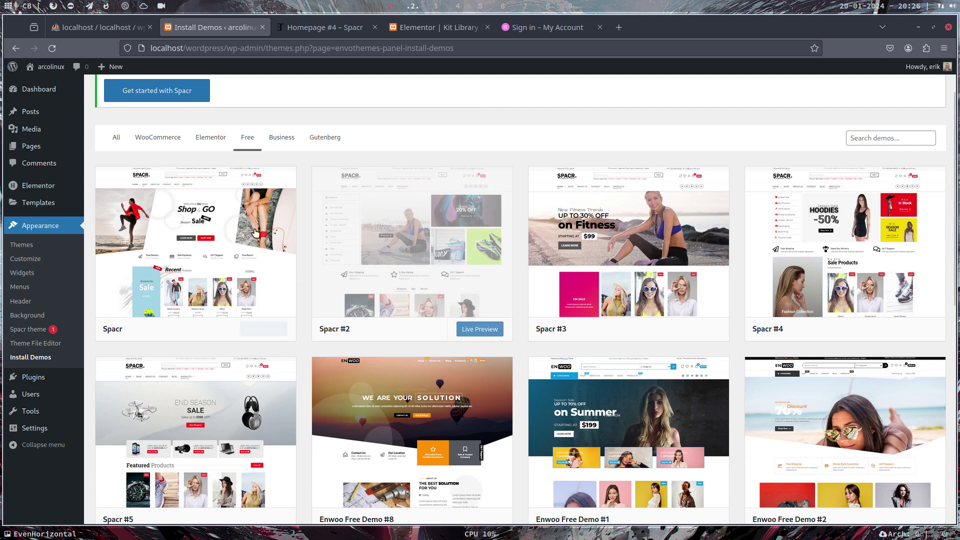
{"action": "left_click", "coordinate": [285, 259]}
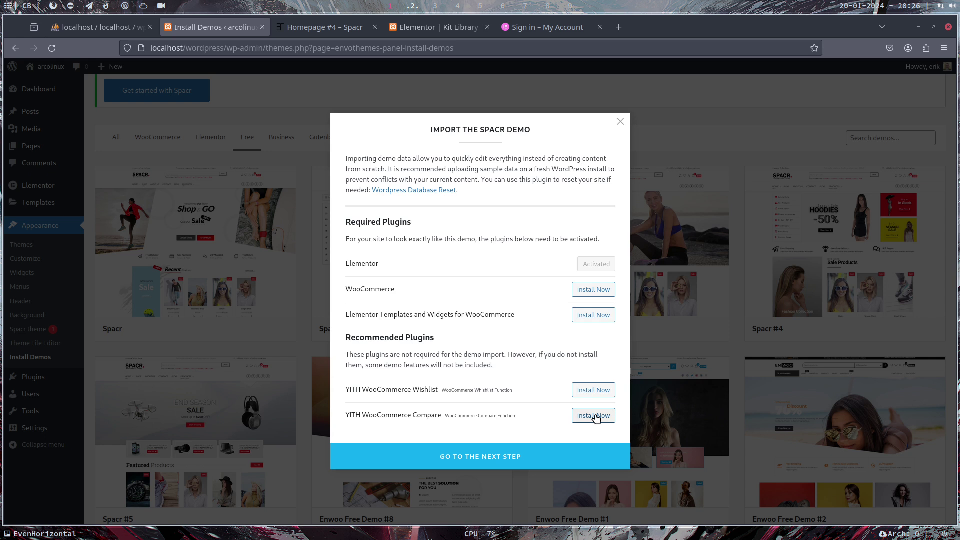
{"action": "left_click", "coordinate": [489, 456]}
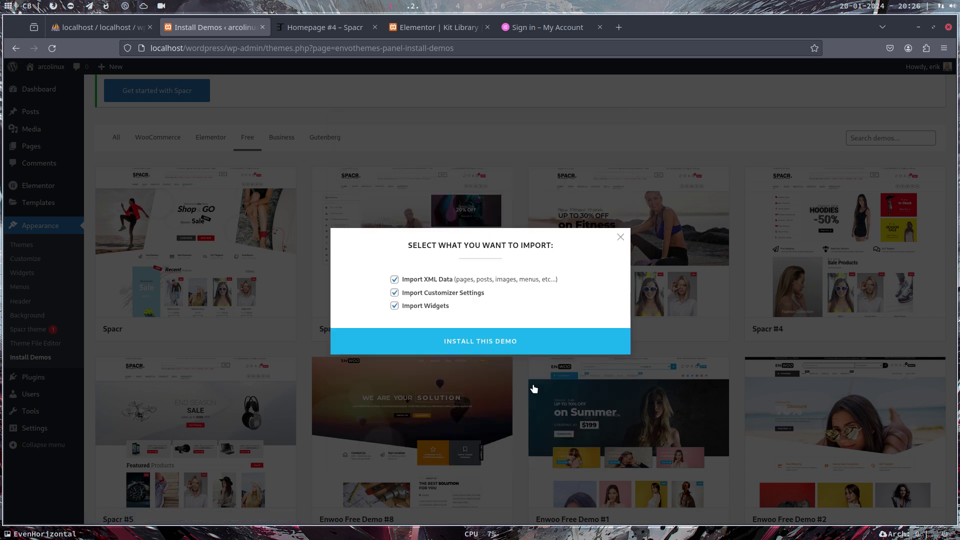
{"action": "left_click", "coordinate": [509, 344]}
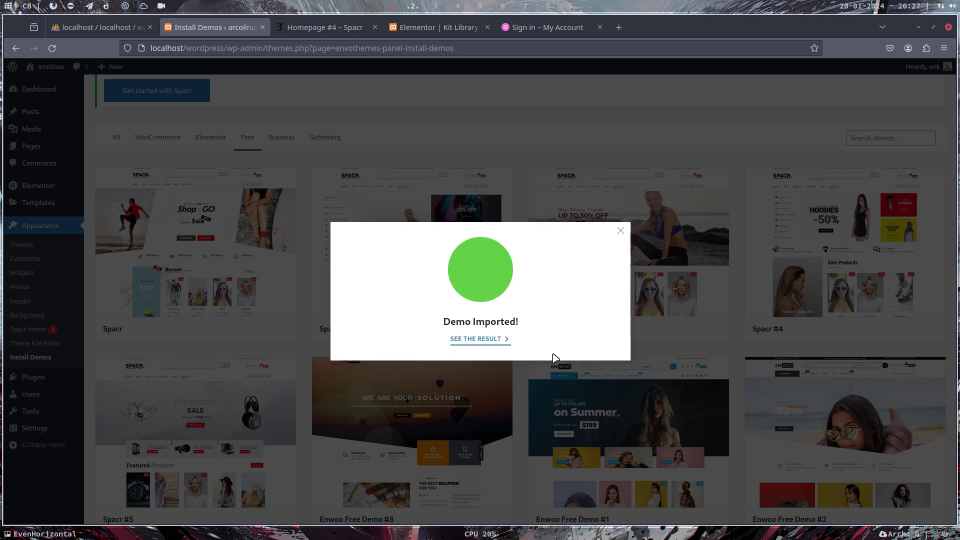
{"action": "left_click", "coordinate": [491, 343]}
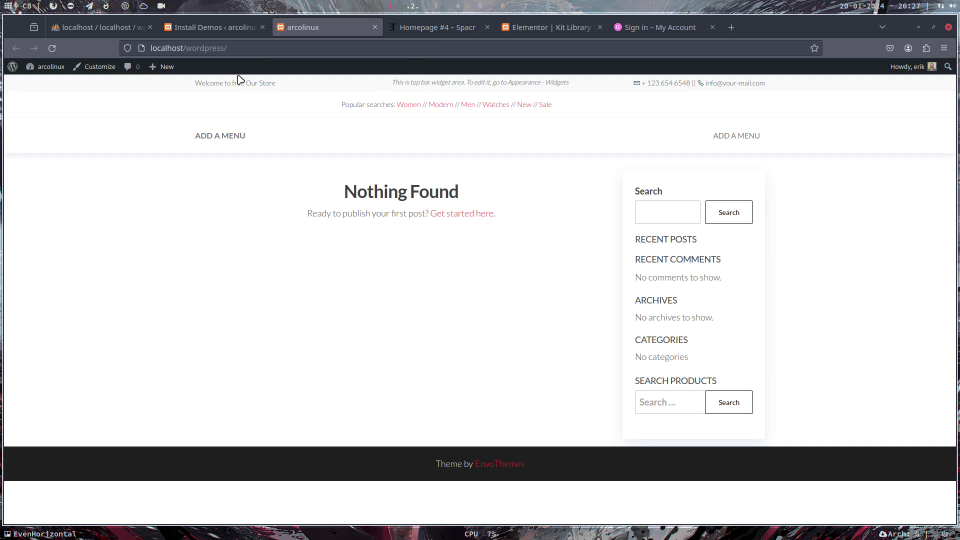
Follow ADD A MENU from the front page to Menus, then open Get started with Spacr
{"action": "left_click", "coordinate": [250, 49]}
{"action": "left_click", "coordinate": [257, 50]}
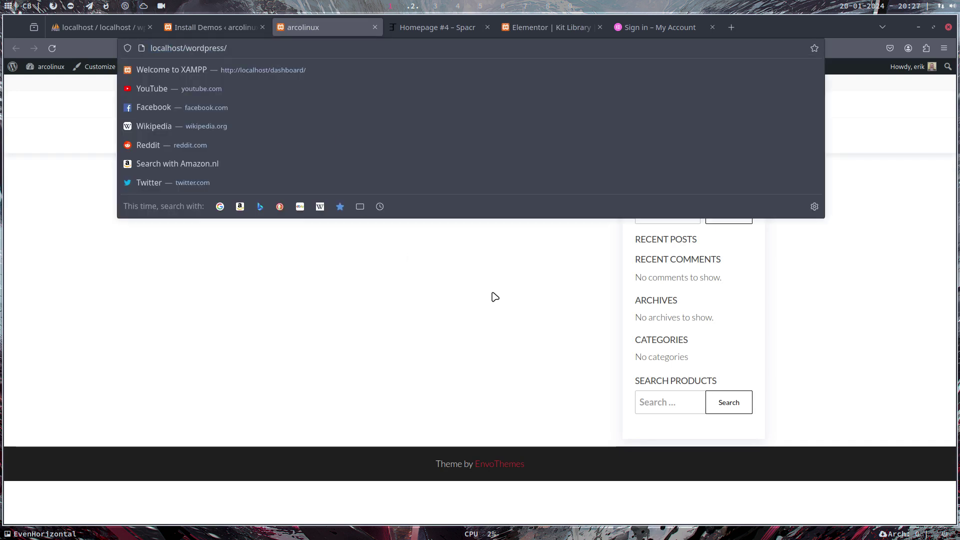
{"action": "left_click", "coordinate": [495, 297]}
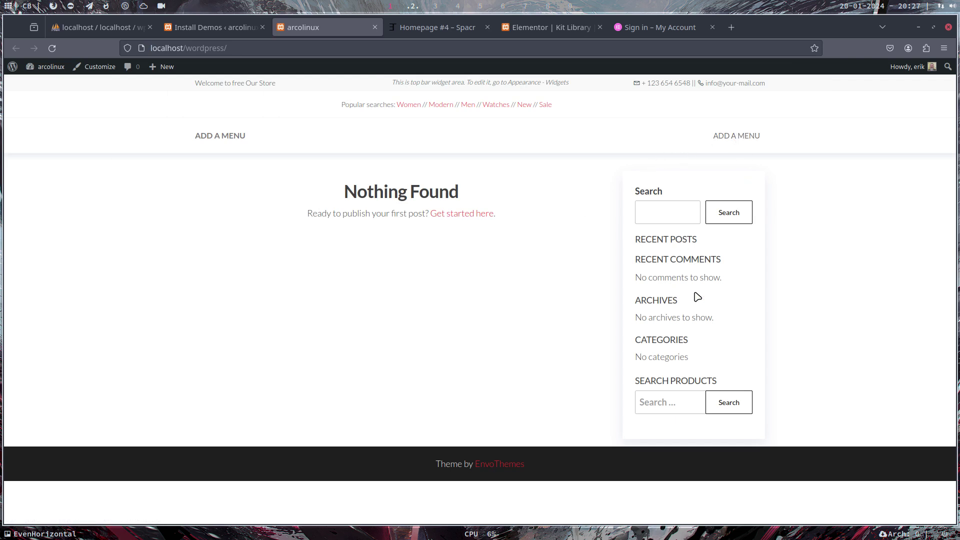
{"action": "left_click", "coordinate": [757, 137]}
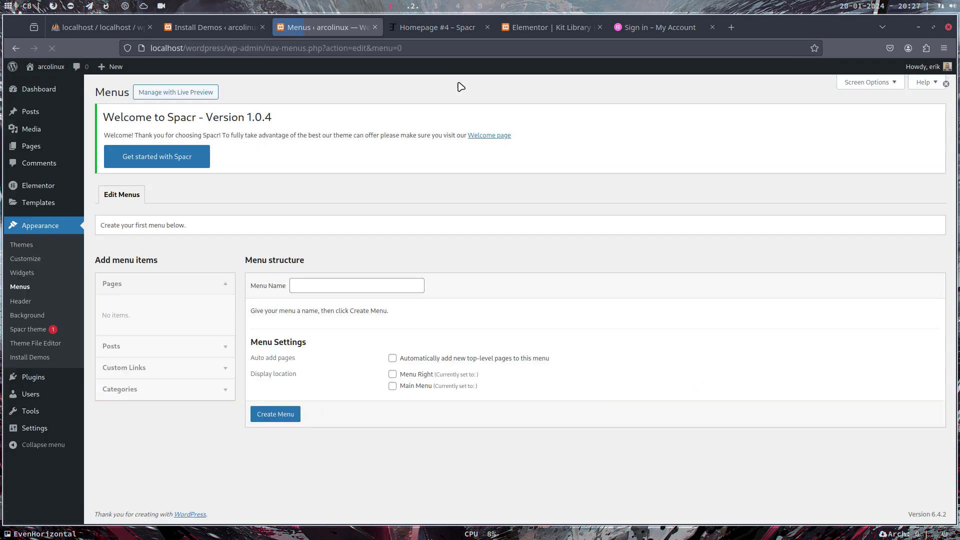
{"action": "left_click", "coordinate": [169, 157]}
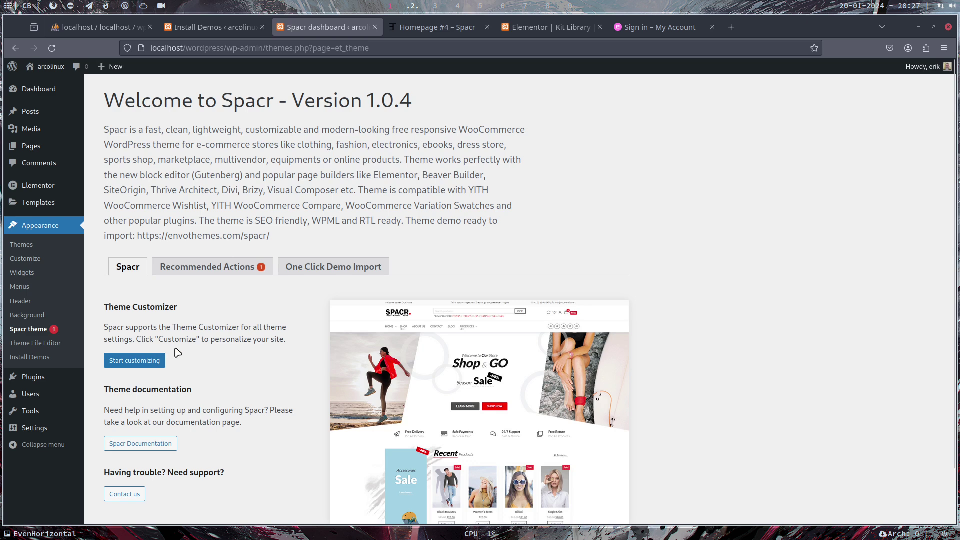
Look through the Spacr documentation, then view the theme's Recommended Actions
{"action": "scroll", "coordinate": [217, 351], "scroll_direction": "down", "scroll_amount": 2}
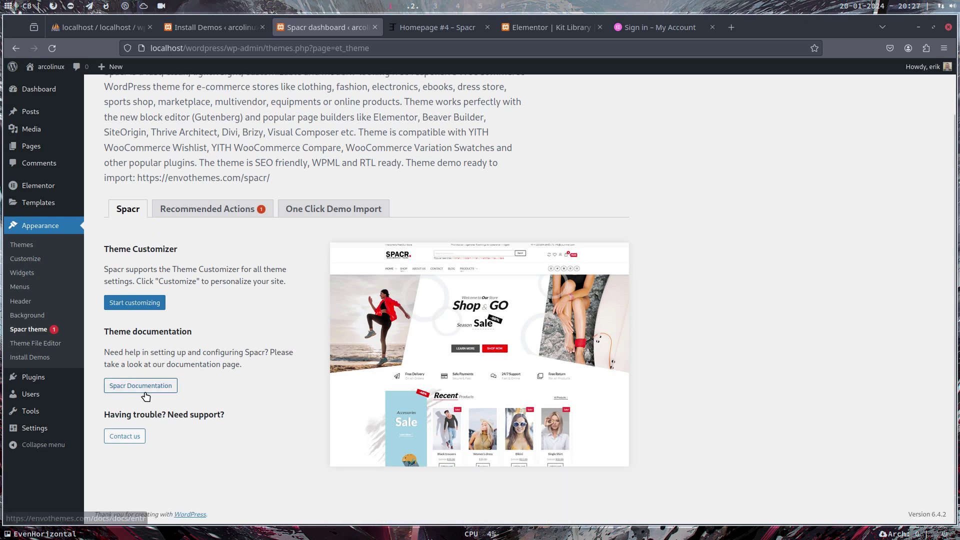
{"action": "left_click", "coordinate": [144, 392]}
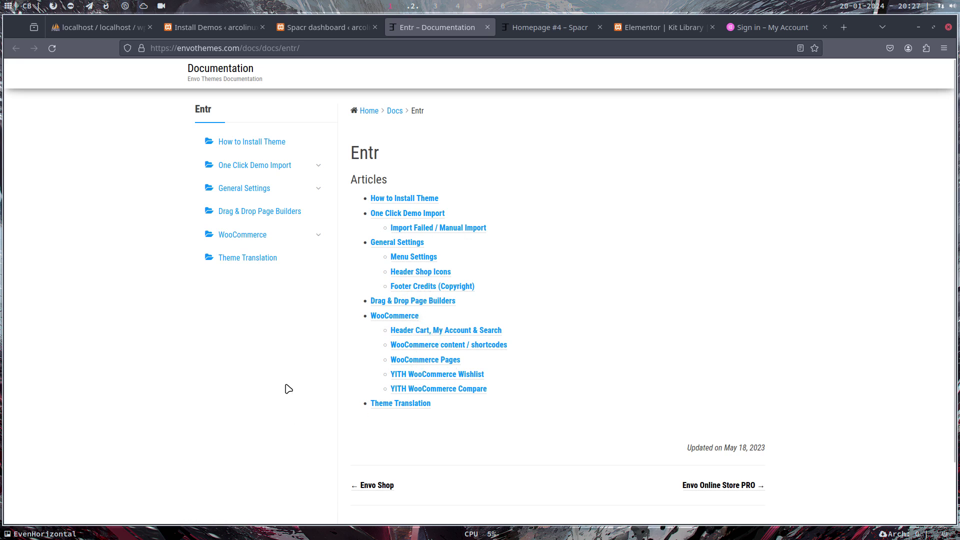
{"action": "left_click", "coordinate": [487, 27]}
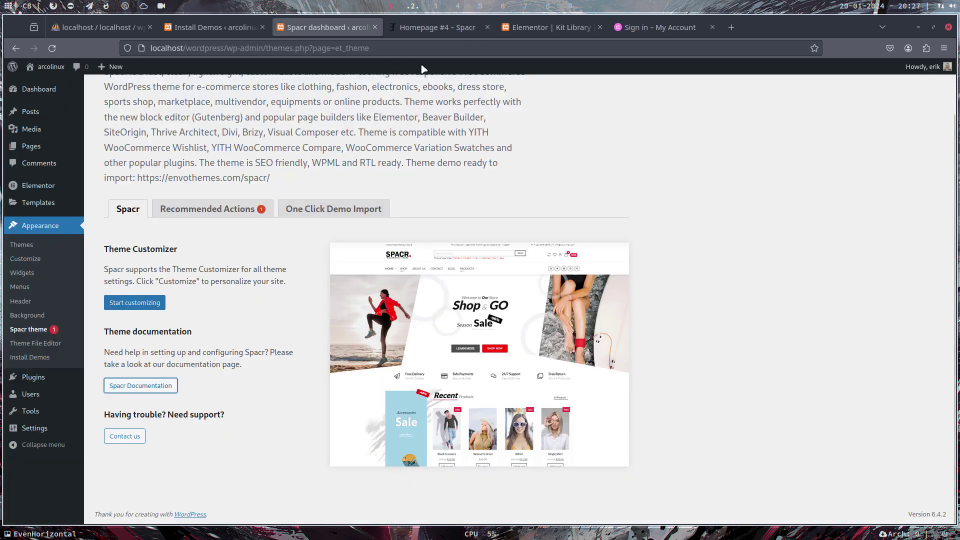
{"action": "left_click", "coordinate": [206, 208]}
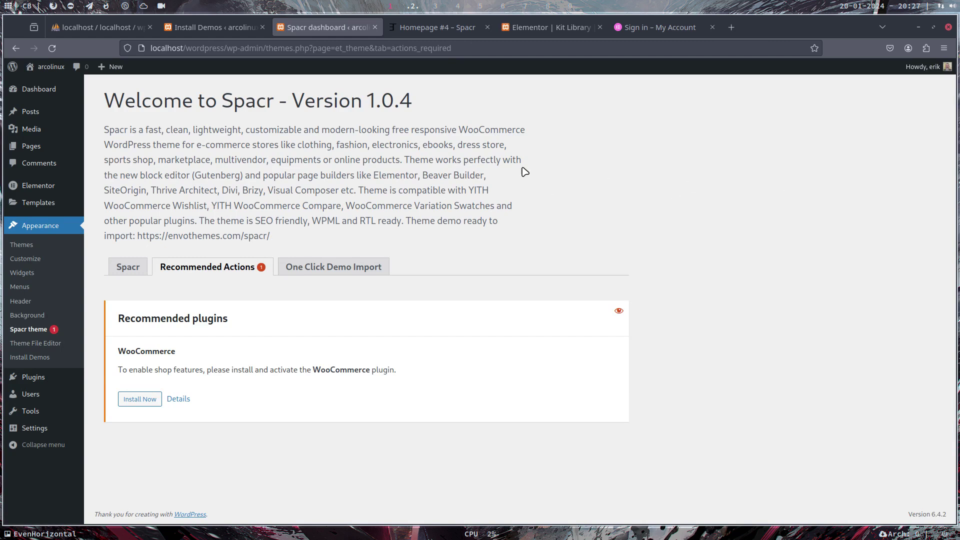
Return to Install Demos, dismiss the Demo Imported! dialog, and choose Spacr theme in the sidebar
{"action": "left_click", "coordinate": [162, 26]}
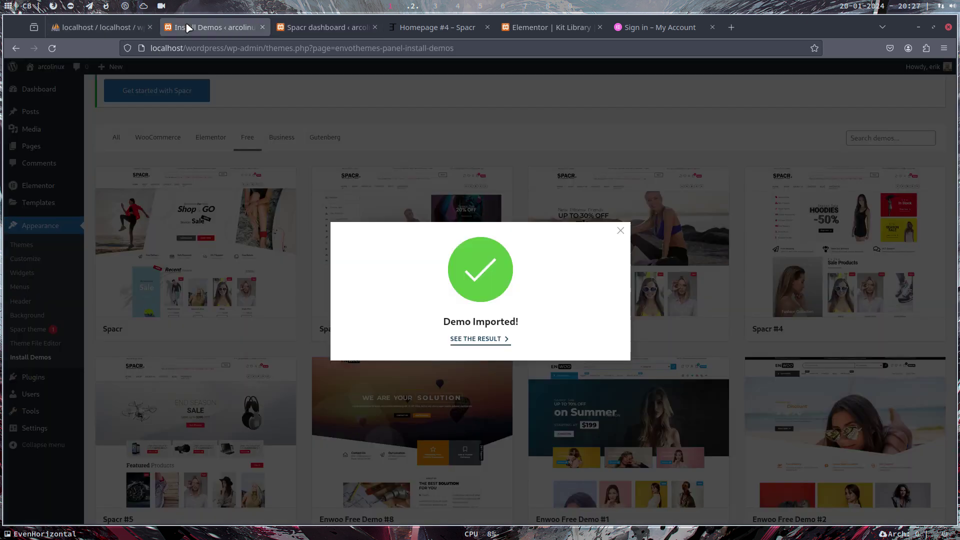
{"action": "left_click", "coordinate": [622, 232]}
{"action": "left_click", "coordinate": [234, 49]}
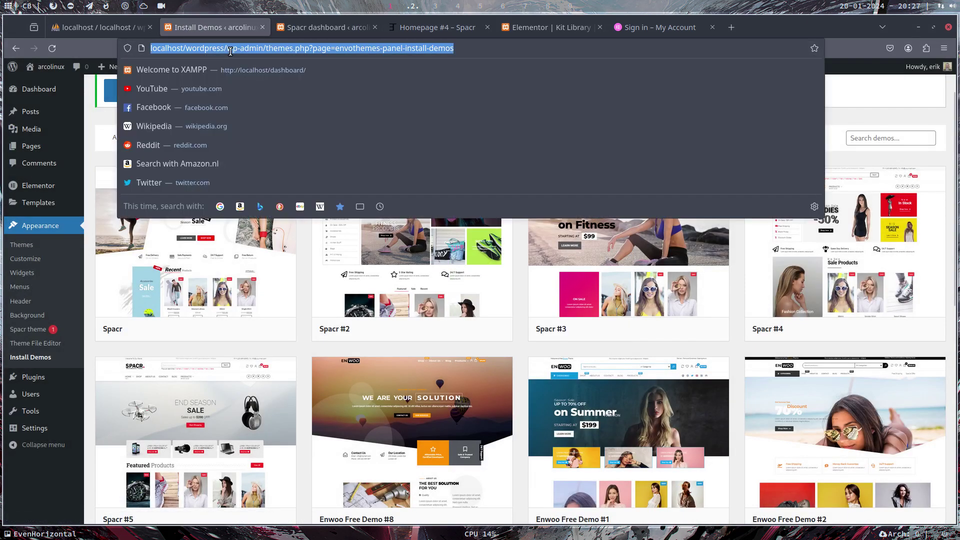
{"action": "left_click", "coordinate": [26, 329]}
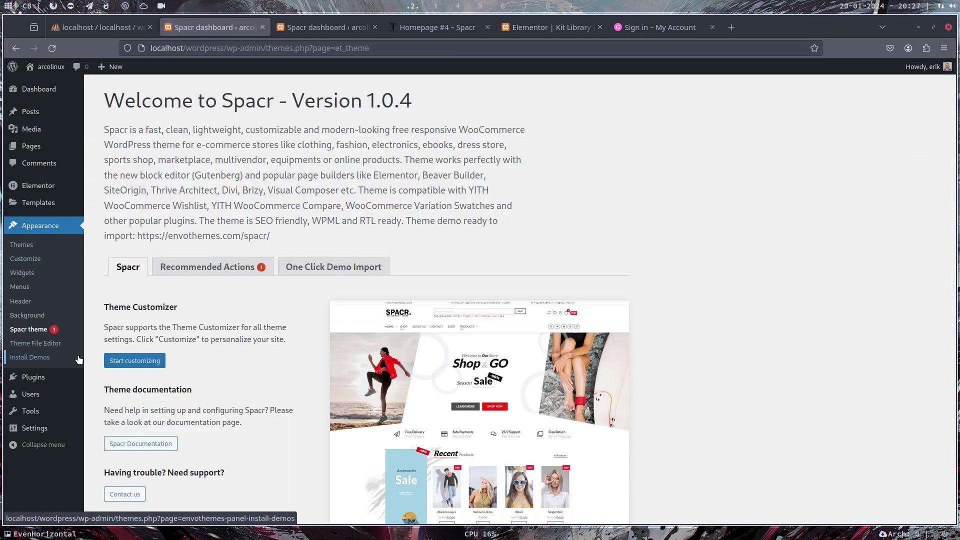